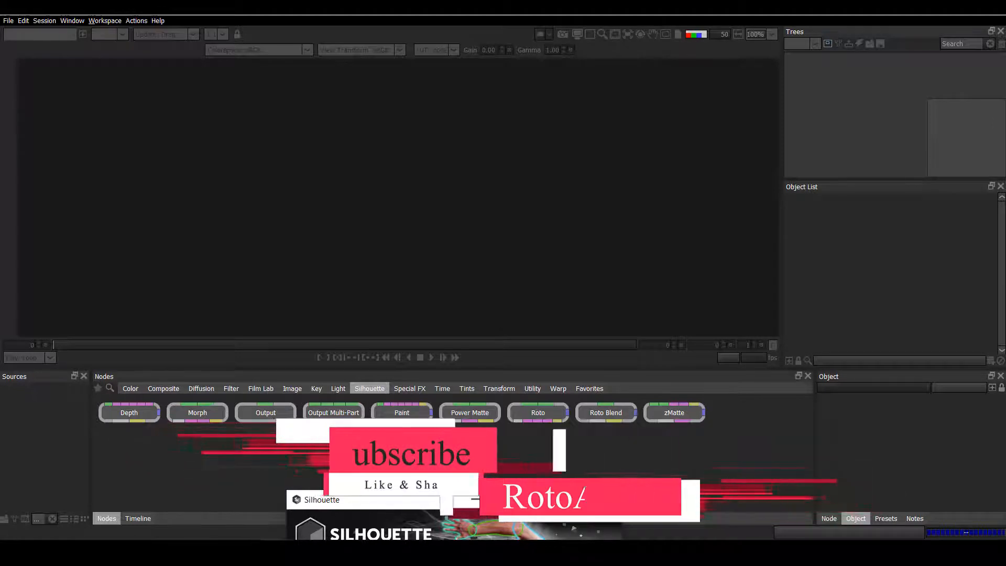
# Open the existing ACMA50 project from the startup window.
pyautogui.moveTo(546, 313); pyautogui.dragTo(558, 172)
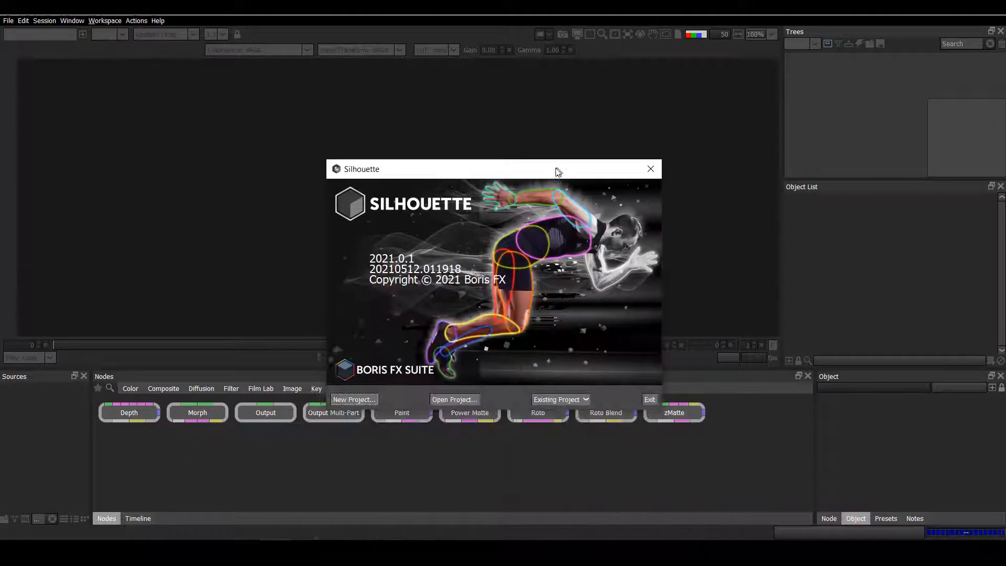
pyautogui.click(561, 399)
pyautogui.click(555, 411)
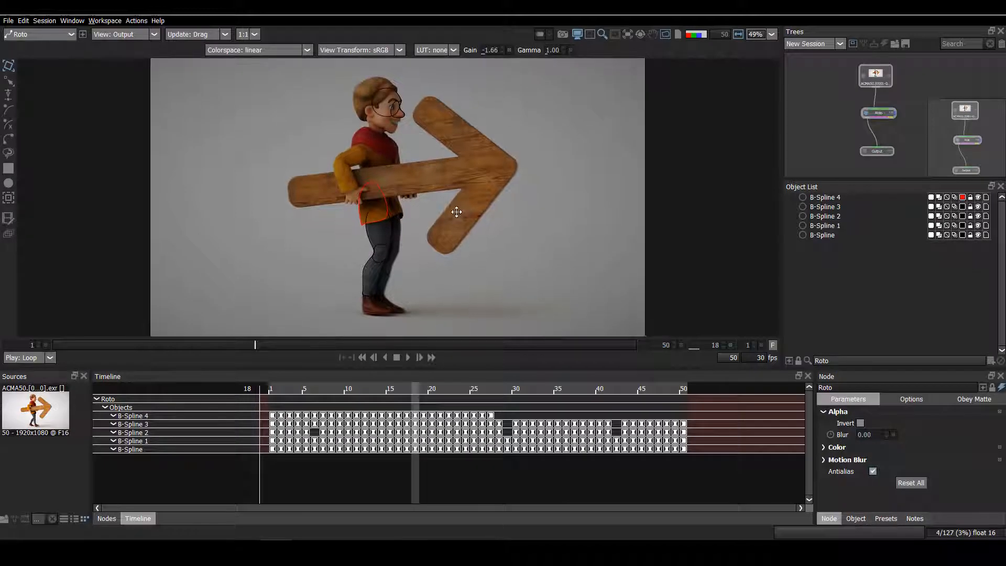
# Play the shot of the character carrying the wooden arrow forward in the viewer.
pyautogui.moveTo(457, 212); pyautogui.dragTo(454, 213)
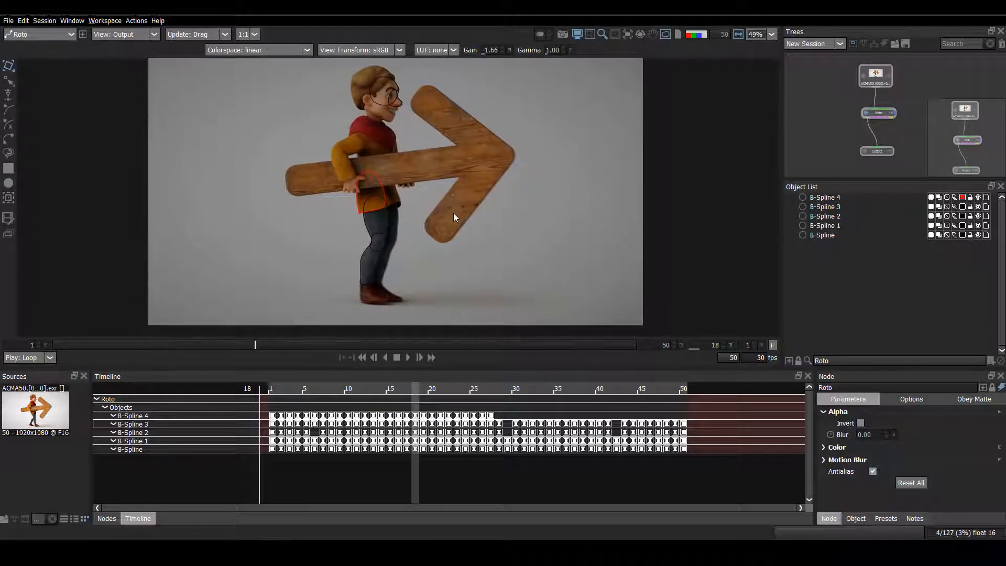
pyautogui.press('l')
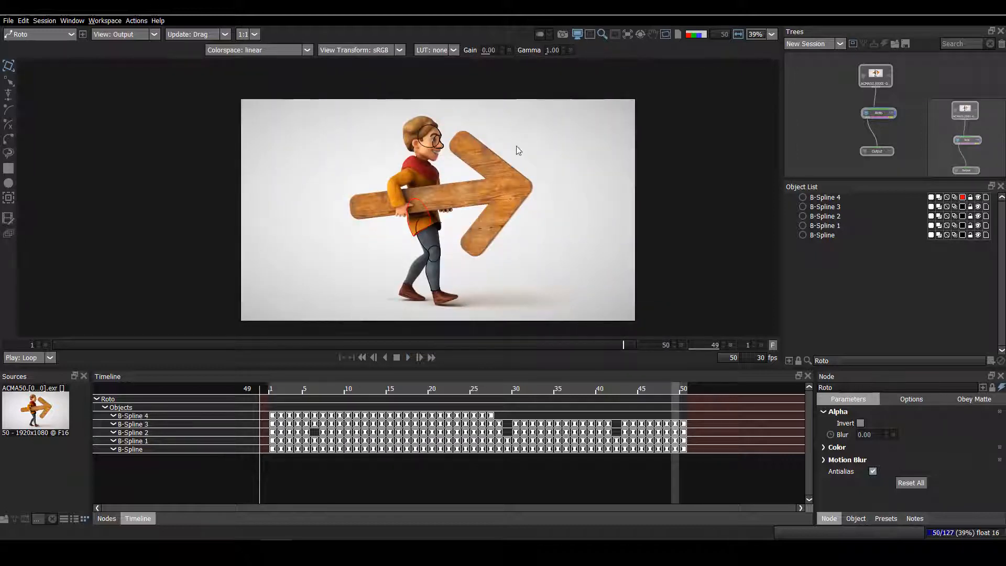
pyautogui.moveTo(517, 146); pyautogui.dragTo(504, 143)
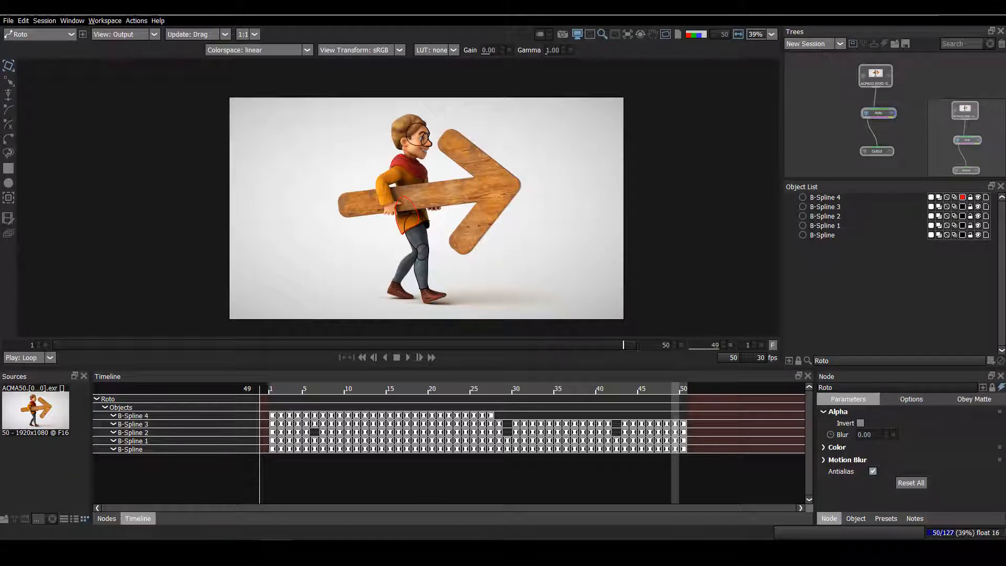
# Switch to File Explorer, inspect the ACMA50 shot folder and its plate subfolder, and return to Silhouette.
pyautogui.click(82, 552)
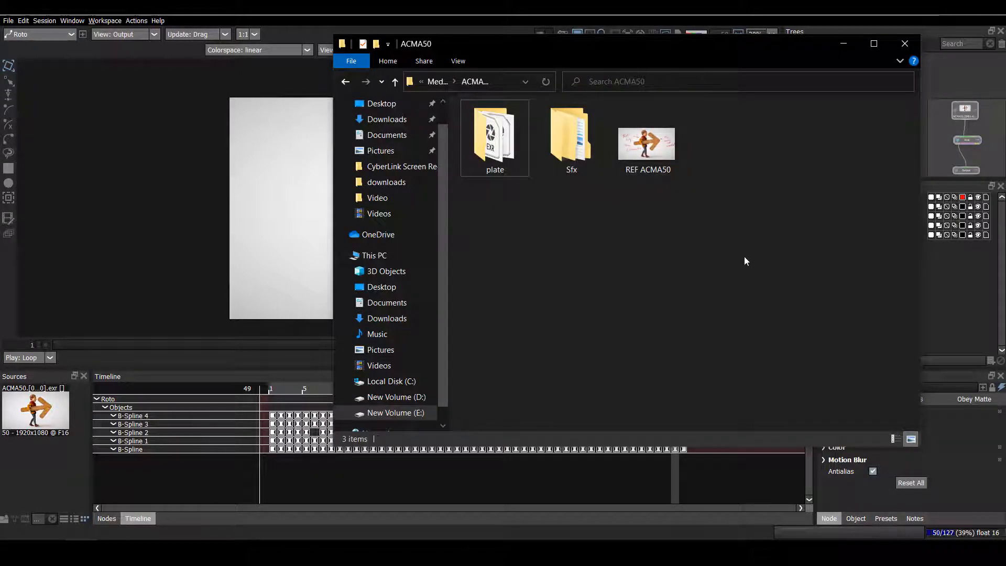
pyautogui.moveTo(744, 256); pyautogui.dragTo(576, 124)
pyautogui.moveTo(681, 204); pyautogui.dragTo(629, 129)
pyautogui.click(575, 210)
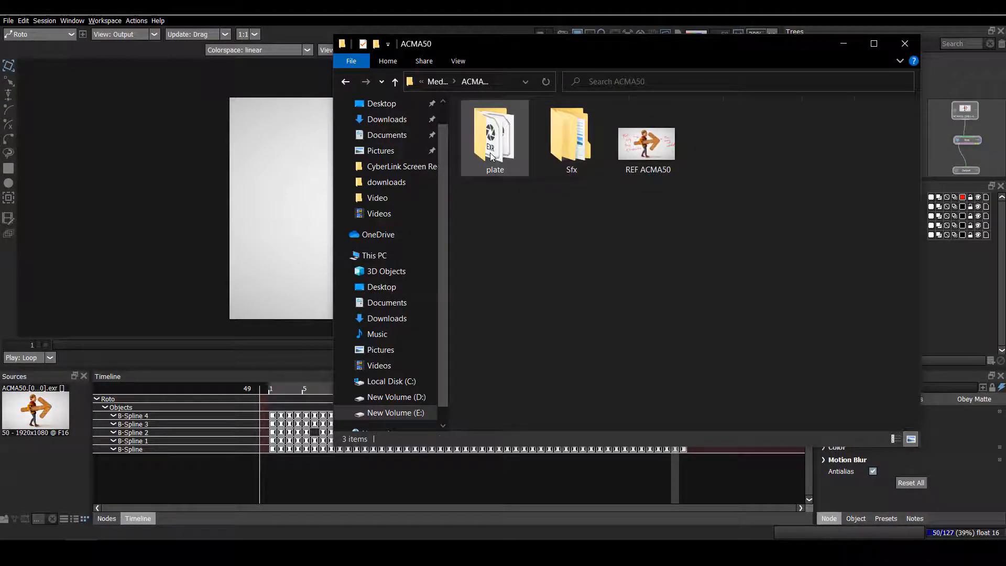
pyautogui.doubleClick(492, 156)
pyautogui.hotkey('alt', 'Up')
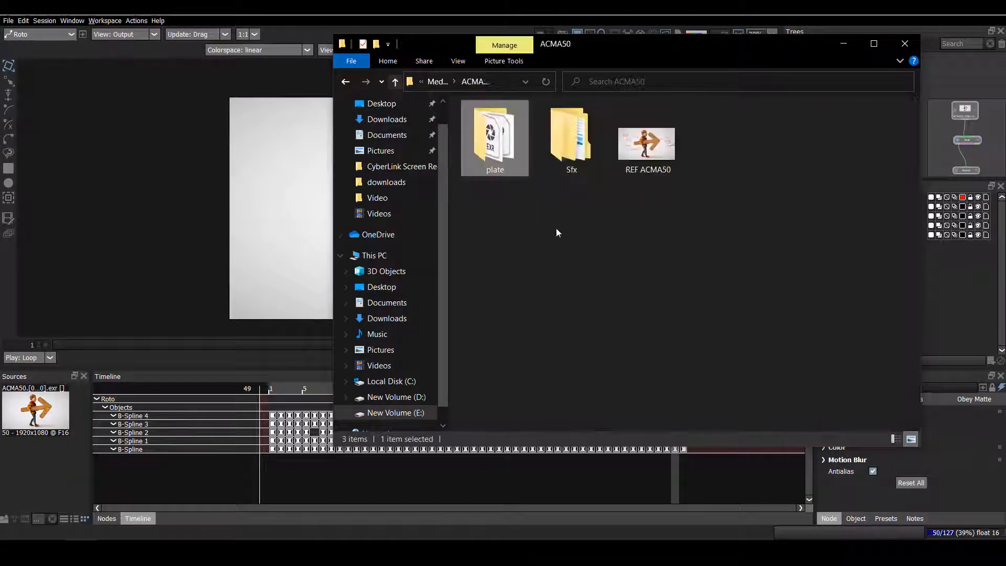
pyautogui.click(557, 232)
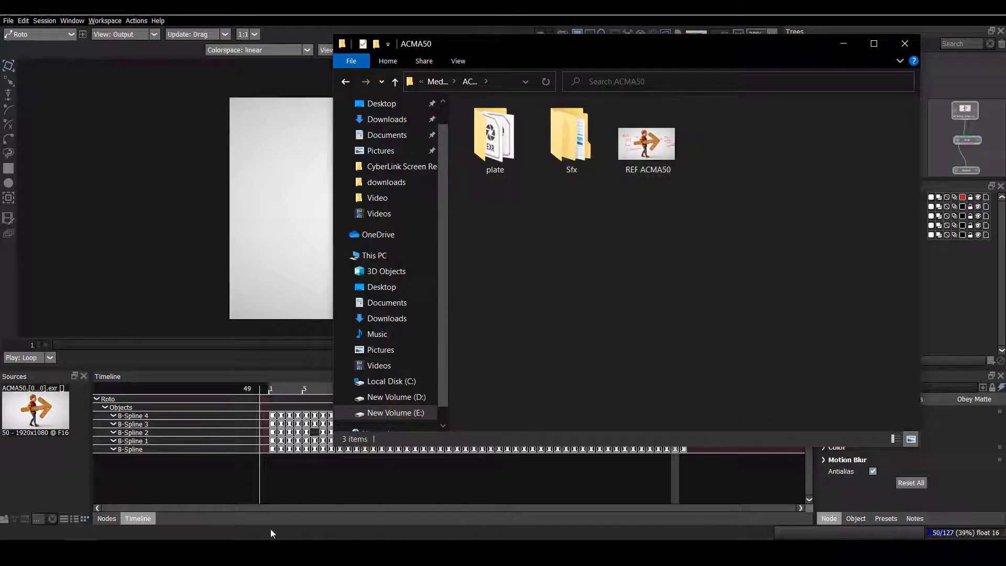
pyautogui.click(244, 553)
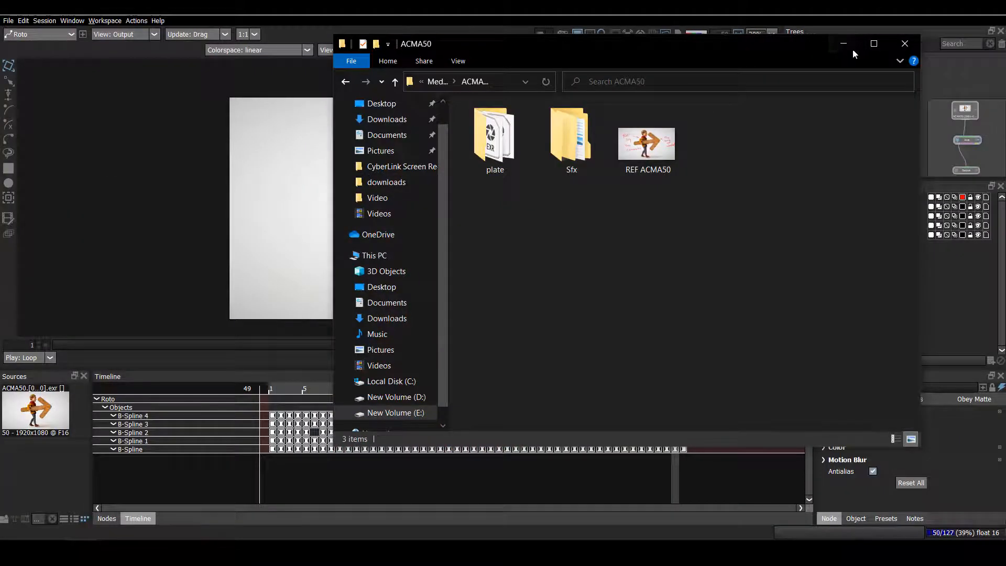
pyautogui.click(852, 46)
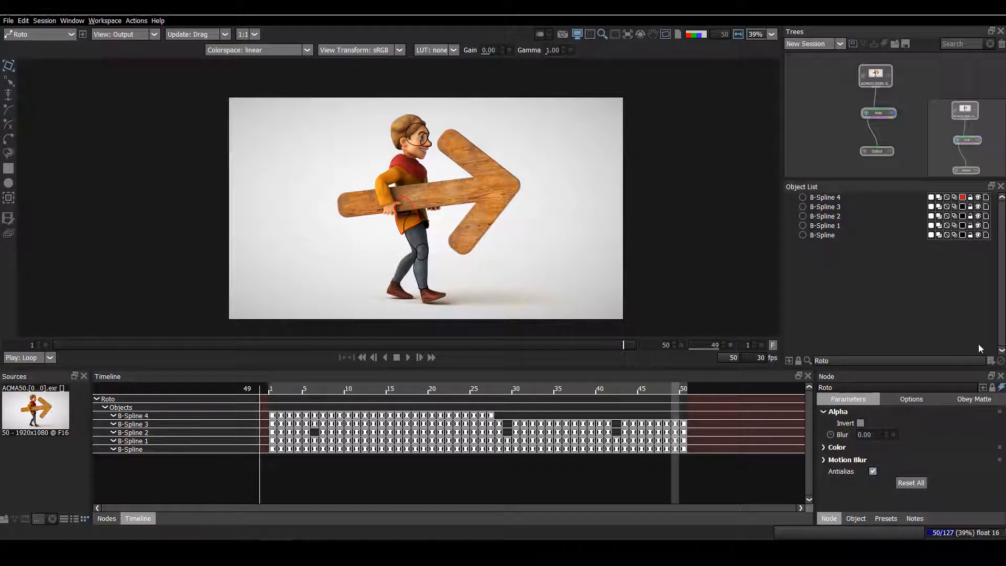
# Group the five existing B-spline shapes in a new layer, then collapse and hide that layer.
pyautogui.click(991, 361)
pyautogui.click(833, 206)
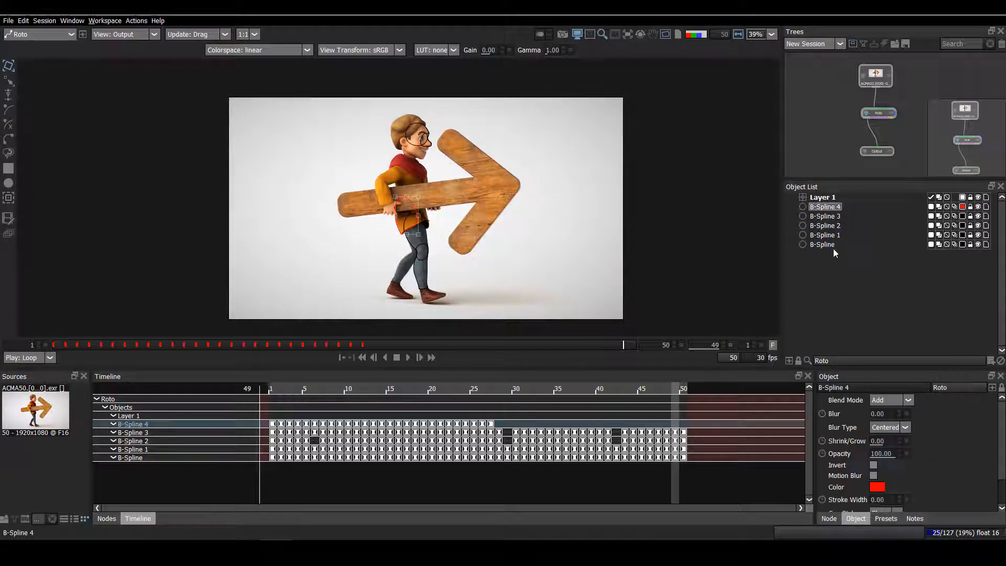
pyautogui.keyDown('shift'); pyautogui.click(834, 244); pyautogui.keyUp('shift')
pyautogui.moveTo(834, 244); pyautogui.dragTo(823, 198)
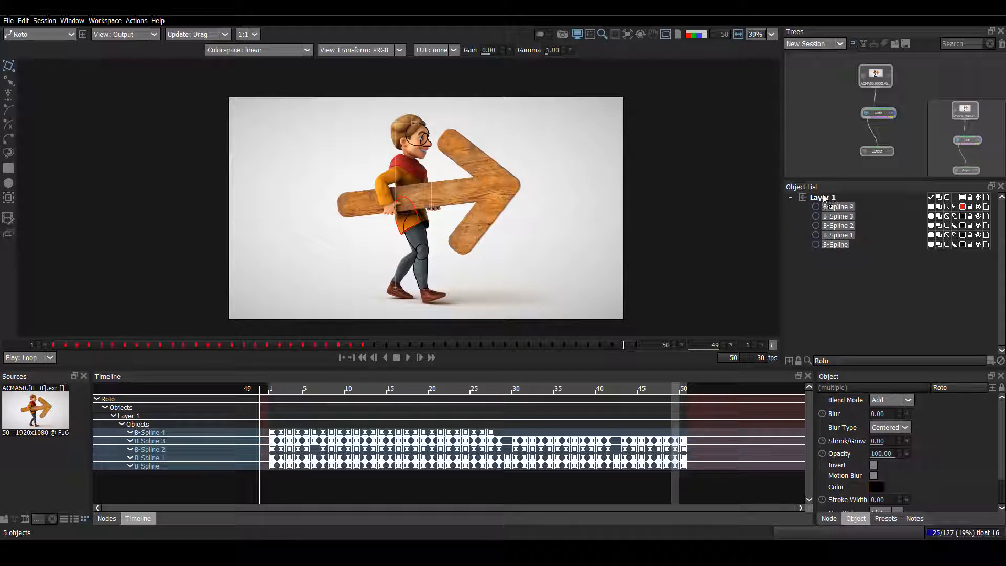
pyautogui.click(791, 198)
pyautogui.click(979, 197)
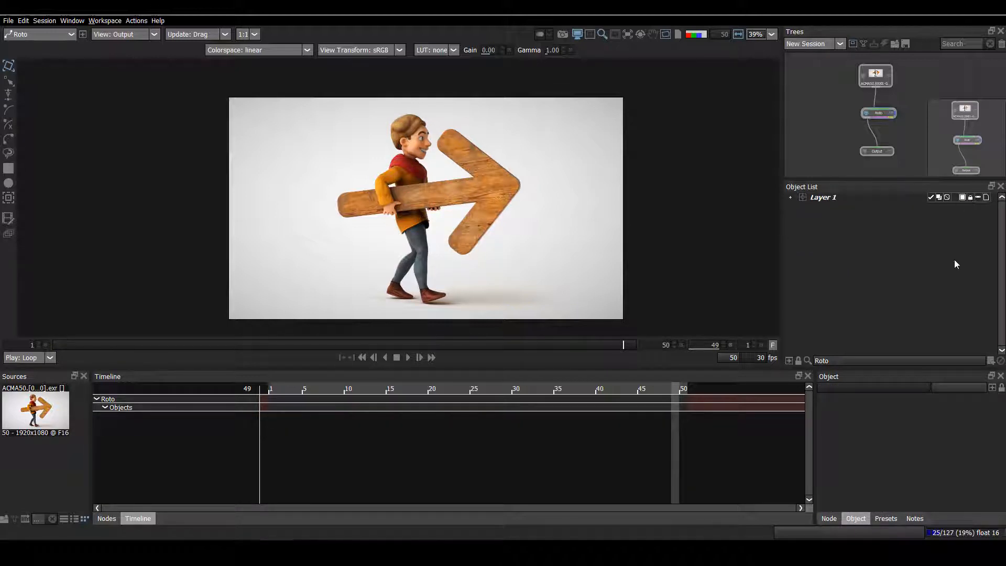
# Play and step through the shot's frames to examine how the character's body and legs move.
pyautogui.scroll(3, 465, 178)
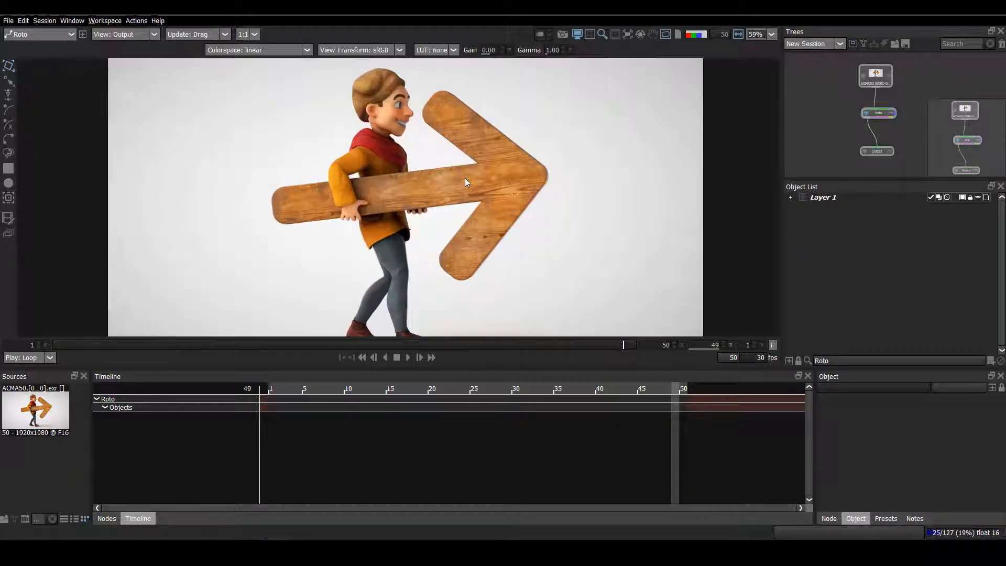
pyautogui.scroll(-3, 494, 169)
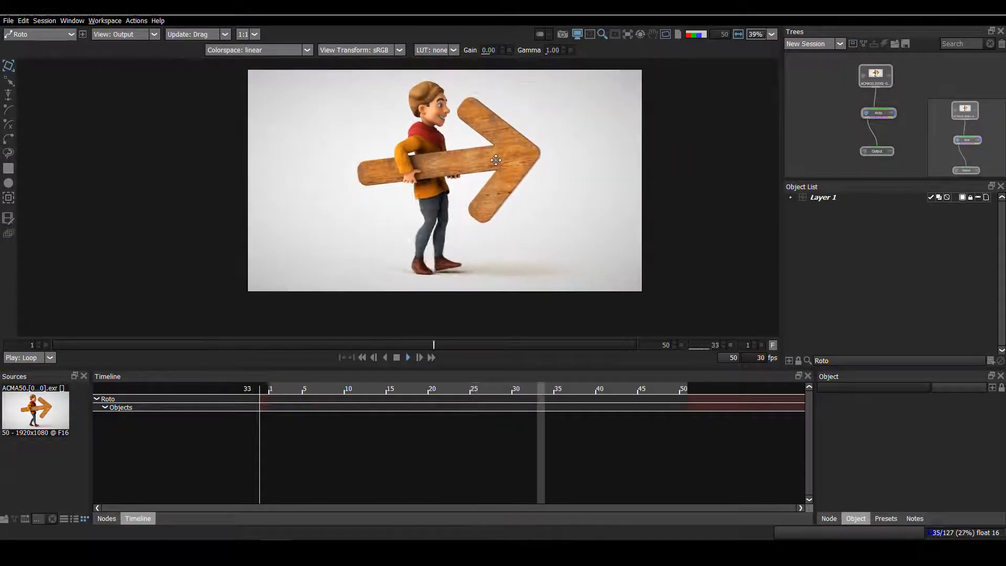
pyautogui.scroll(1, 494, 169)
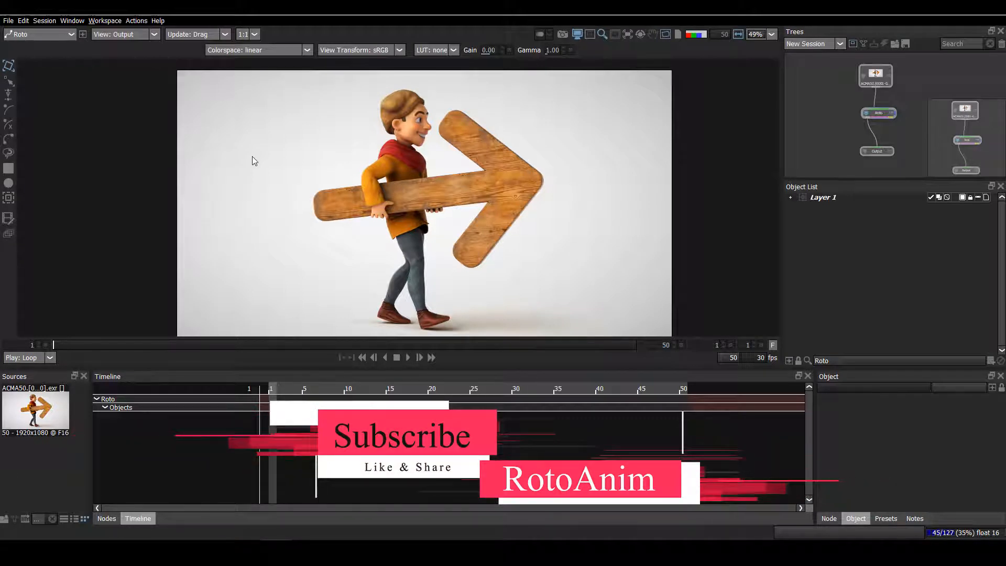
pyautogui.scroll(2, 498, 202)
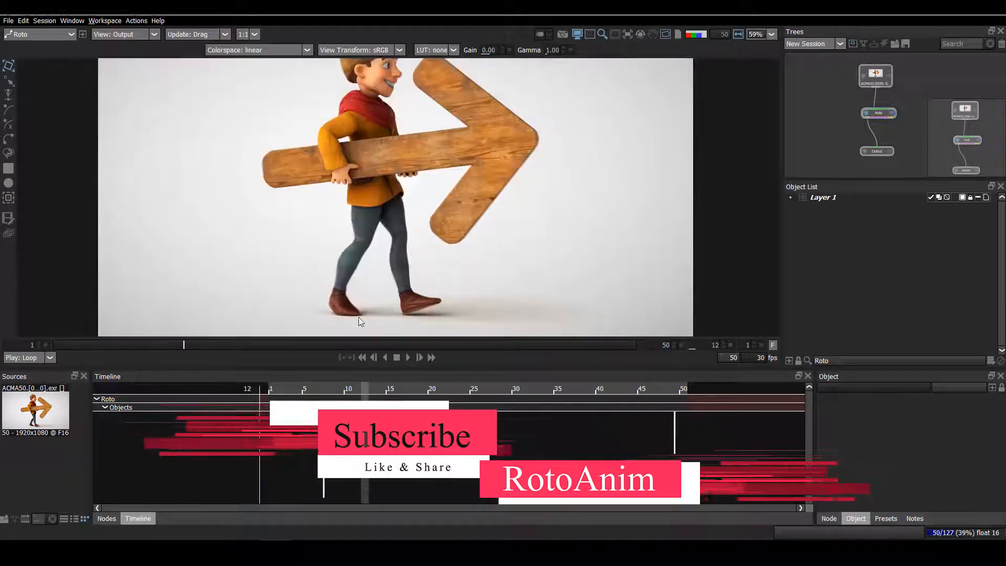
pyautogui.moveTo(350, 241); pyautogui.dragTo(364, 235)
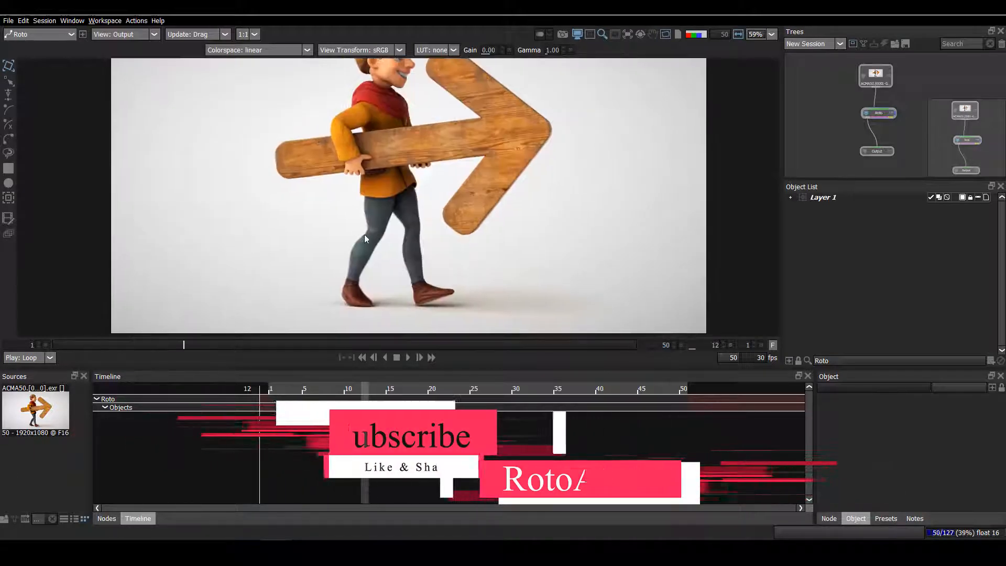
pyautogui.press('z')
pyautogui.press('z')
pyautogui.press('z')
pyautogui.press('z')
pyautogui.press('z')
pyautogui.press('z')
pyautogui.press('z')
pyautogui.press('z')
pyautogui.press('z')
pyautogui.press('z')
pyautogui.press('z')
pyautogui.press('space')
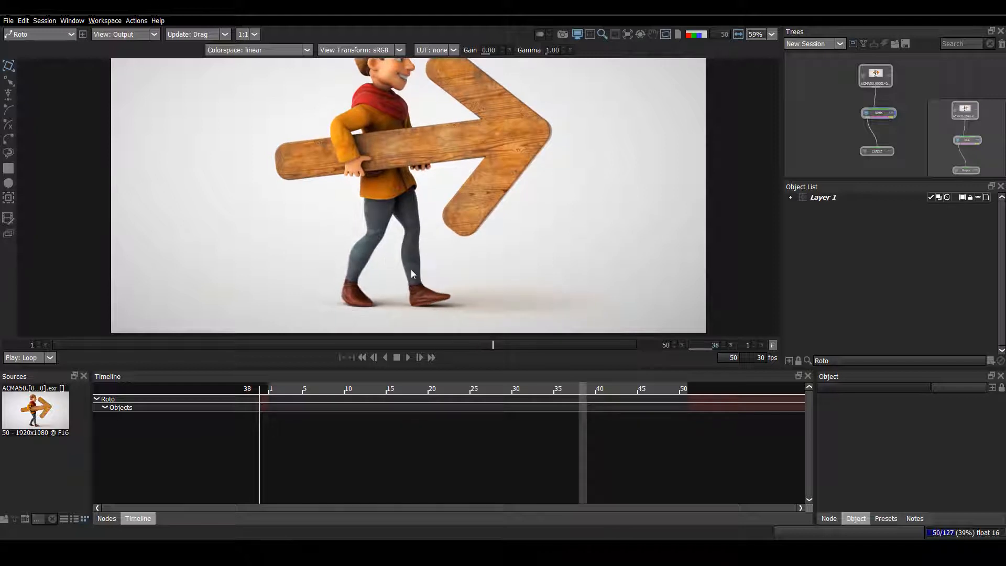
pyautogui.scroll(3, 393, 274)
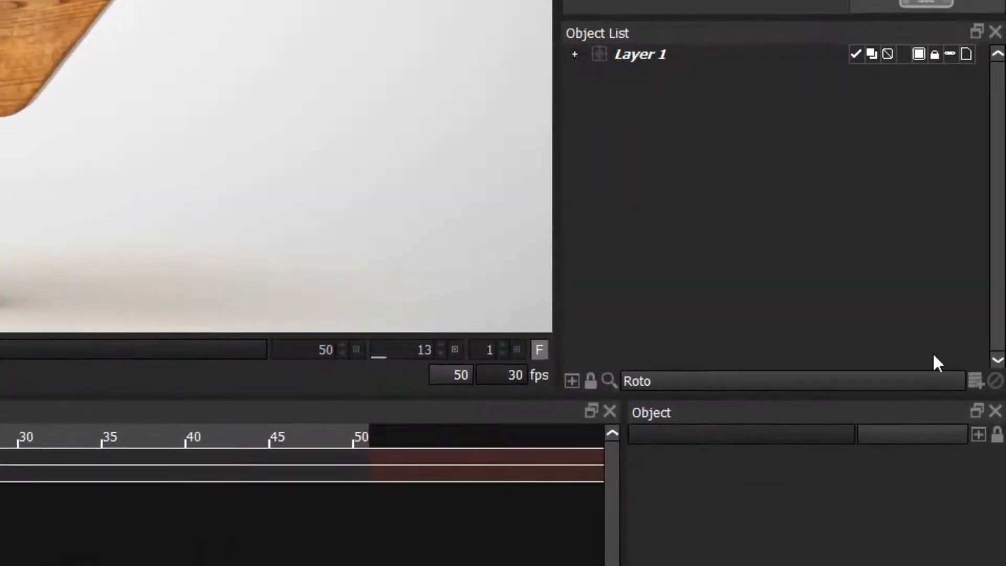
# Add a second, empty layer to the Roto node and select it as the target for new shapes.
pyautogui.click(974, 380)
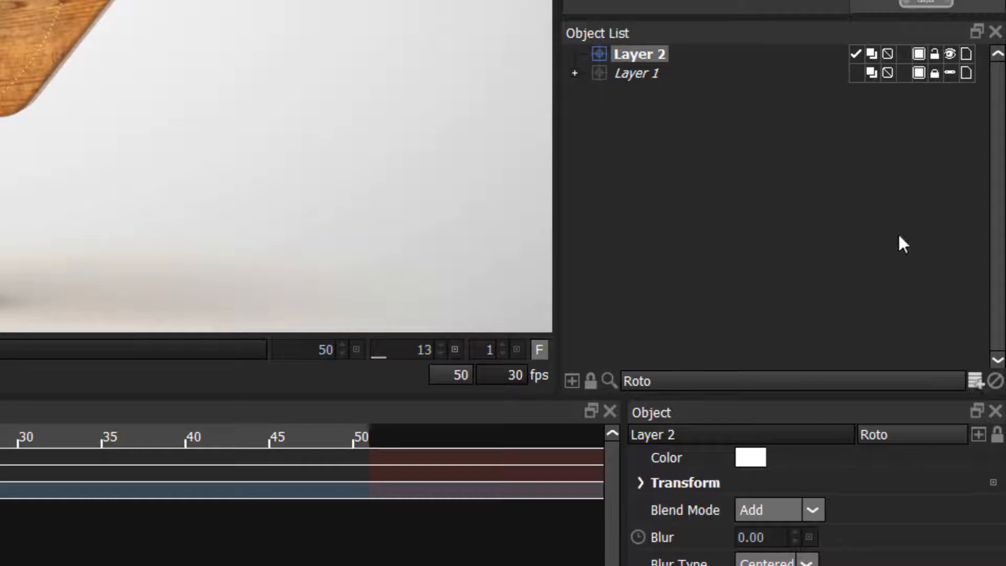
pyautogui.click(690, 210)
pyautogui.click(647, 54)
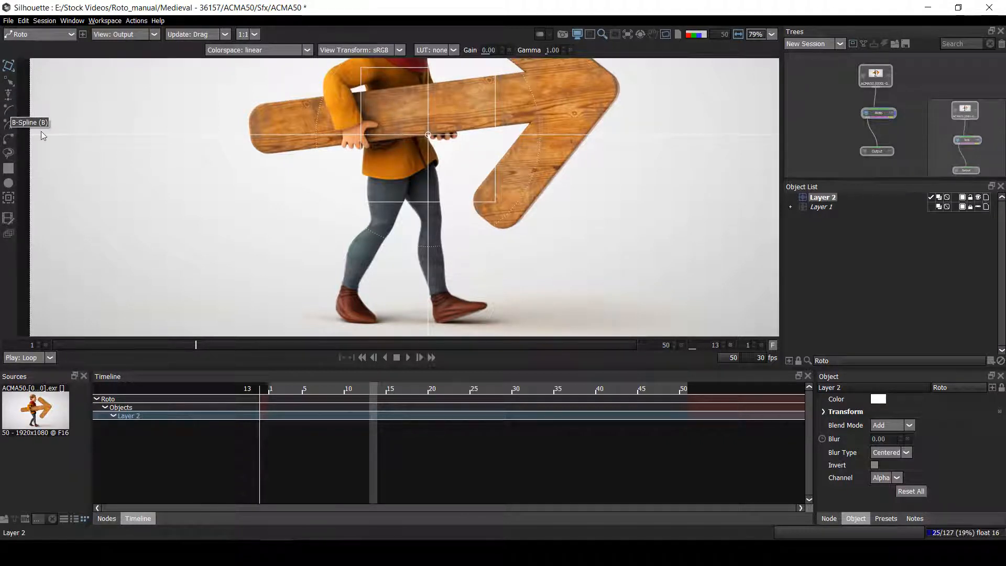
# Draw a closed B-spline at frame 13 around the near leg's thigh, from inside the tunic to just below the knee.
pyautogui.press('b')
pyautogui.moveTo(225, 136); pyautogui.dragTo(227, 189)
pyautogui.scroll(1, 376, 214)
pyautogui.moveTo(376, 214); pyautogui.dragTo(367, 108)
pyautogui.scroll(2, 369, 195)
pyautogui.moveTo(363, 159); pyautogui.dragTo(380, 189)
pyautogui.scroll(-1, 385, 133)
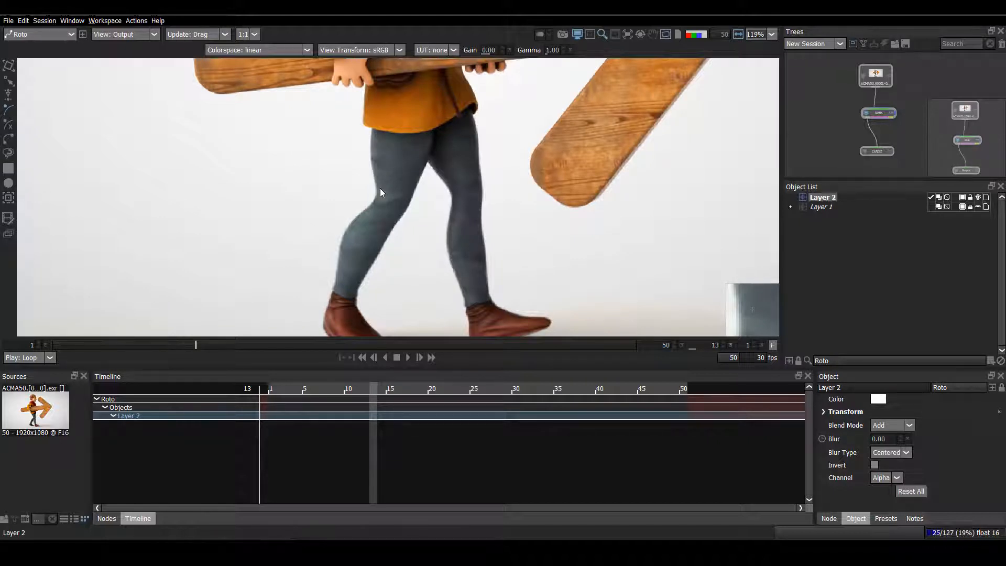
pyautogui.scroll(5, 380, 188)
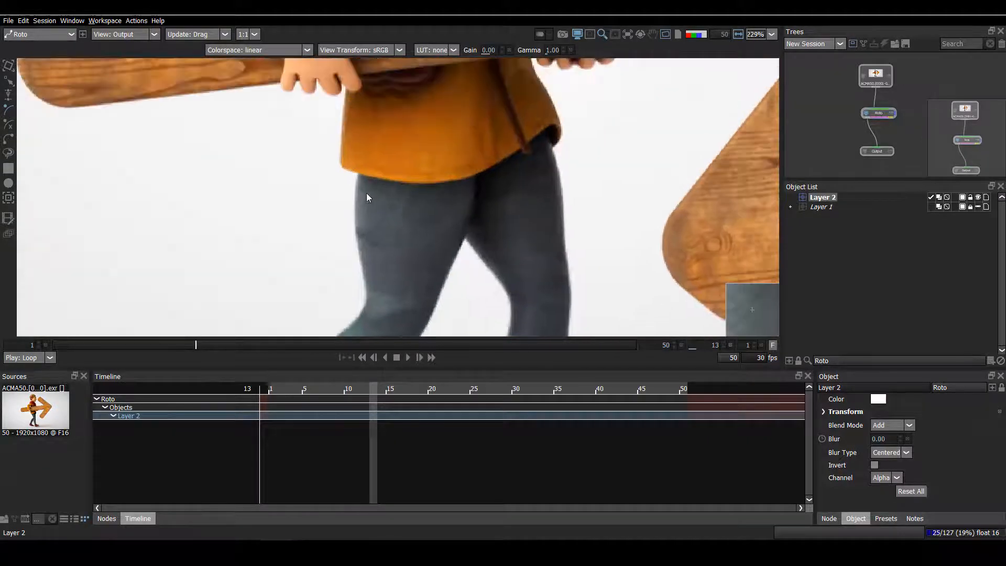
pyautogui.scroll(2, 369, 179)
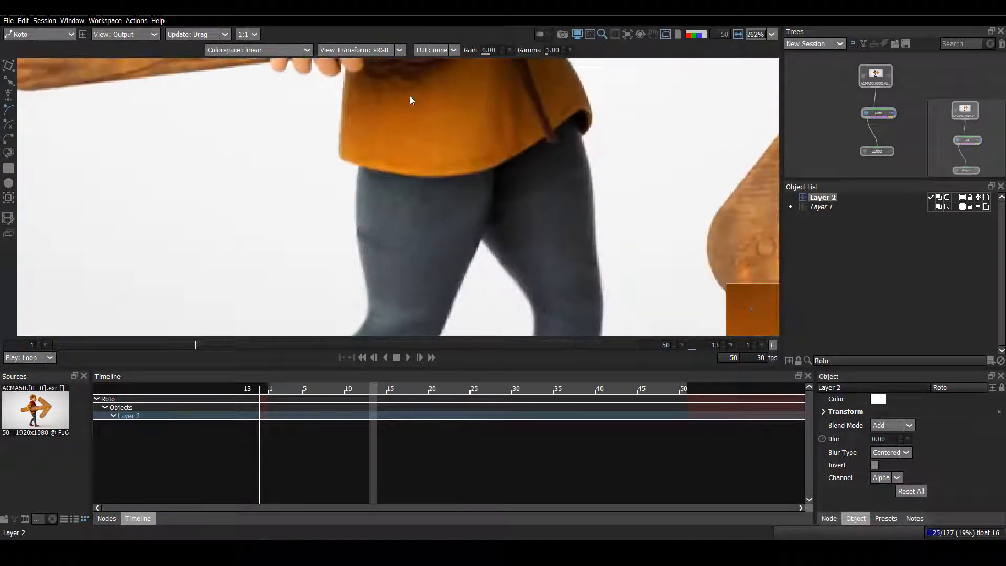
pyautogui.click(409, 95)
pyautogui.moveTo(357, 183)
pyautogui.mouseDown()
pyautogui.moveTo(386, 104)
pyautogui.moveTo(382, 111)
pyautogui.mouseUp()
pyautogui.scroll(2, 381, 112)
pyautogui.click(379, 114)
pyautogui.click(379, 145)
pyautogui.click(380, 178)
pyautogui.click(384, 202)
pyautogui.click(391, 203)
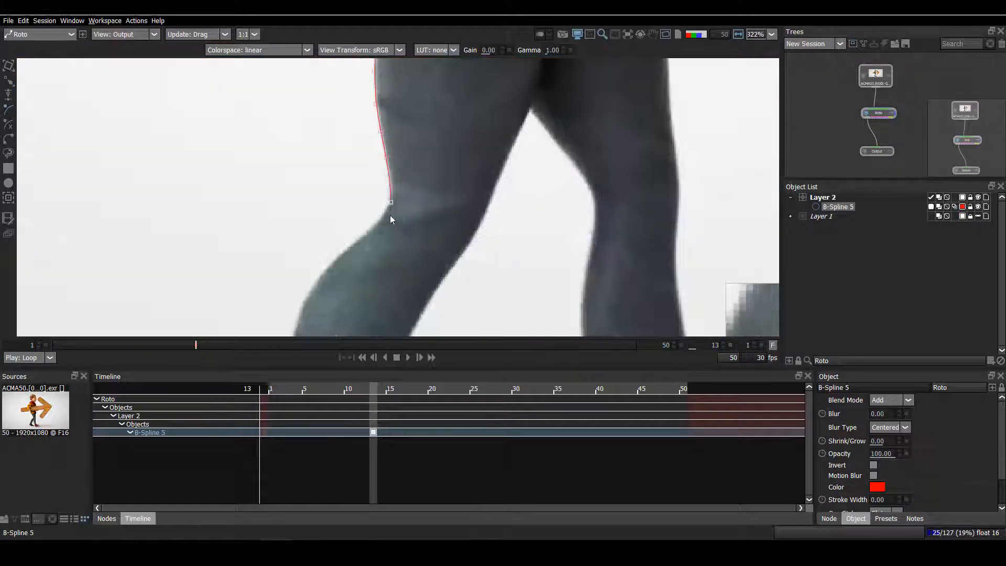
pyautogui.click(398, 274)
pyautogui.click(455, 273)
pyautogui.moveTo(511, 131); pyautogui.dragTo(482, 213)
pyautogui.click(492, 208)
pyautogui.moveTo(507, 180); pyautogui.dragTo(475, 300)
pyautogui.click(487, 240)
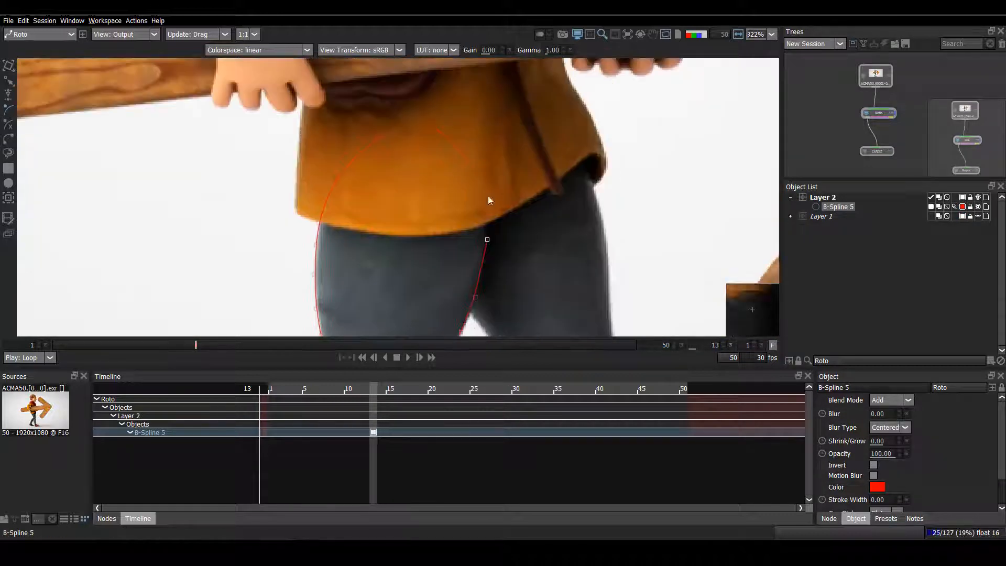
pyautogui.click(487, 183)
pyautogui.click(427, 126)
pyautogui.moveTo(417, 156); pyautogui.dragTo(407, 151)
# Draw a second closed B-spline around the near lower leg, from the boot top up over the knee so it overlaps the thigh shape.
pyautogui.moveTo(362, 315); pyautogui.dragTo(401, 201)
pyautogui.scroll(1, 401, 200)
pyautogui.click(411, 121)
pyautogui.click(413, 170)
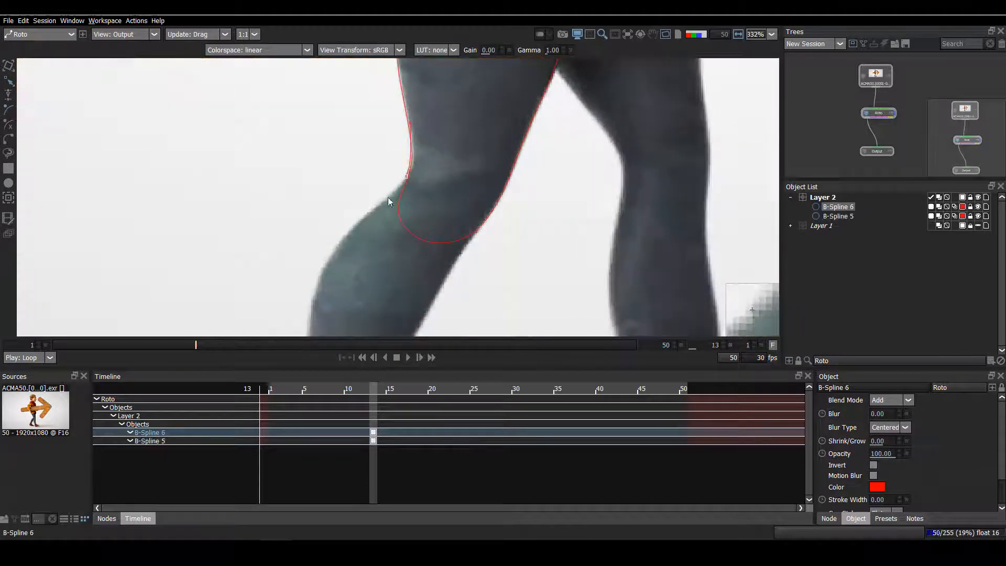
pyautogui.click(389, 196)
pyautogui.click(369, 213)
pyautogui.click(341, 240)
pyautogui.moveTo(320, 281); pyautogui.dragTo(363, 154)
pyautogui.click(351, 199)
pyautogui.click(346, 245)
pyautogui.click(333, 299)
pyautogui.click(355, 313)
pyautogui.click(379, 325)
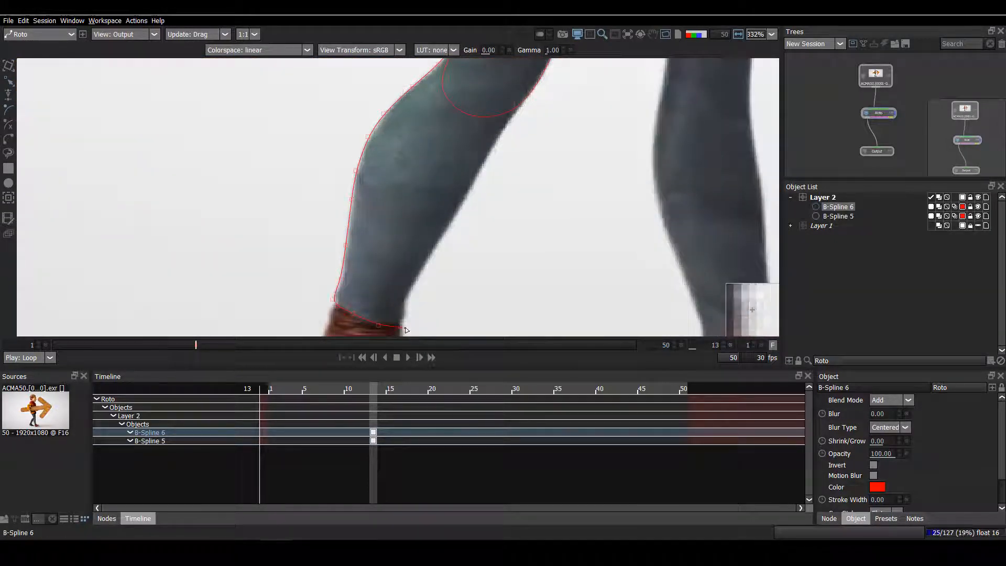
pyautogui.click(405, 312)
pyautogui.click(473, 182)
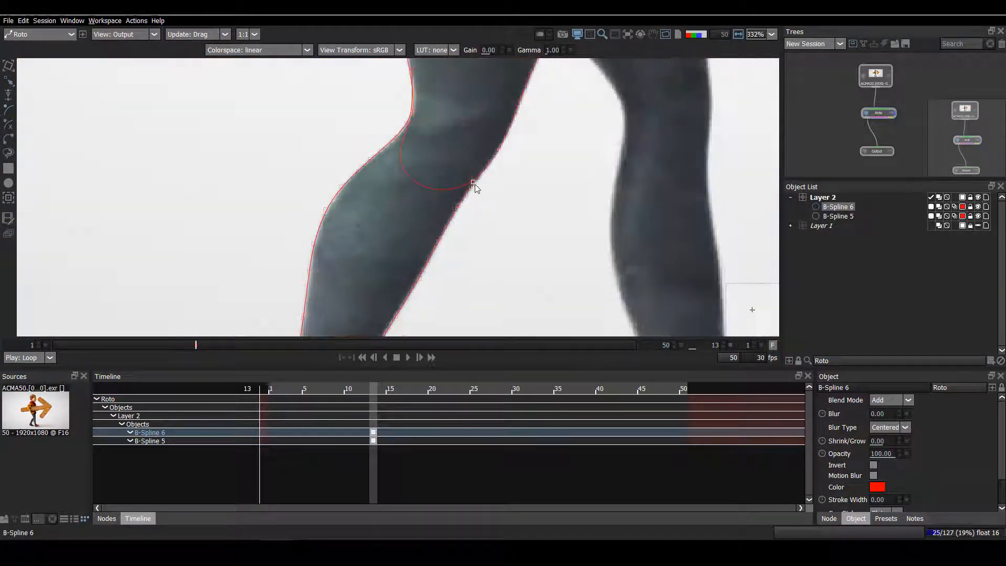
pyautogui.moveTo(491, 163); pyautogui.dragTo(444, 301)
pyautogui.scroll(1, 443, 301)
pyautogui.click(476, 244)
pyautogui.click(473, 210)
pyautogui.click(441, 158)
pyautogui.click(401, 146)
pyautogui.click(341, 173)
pyautogui.click(345, 187)
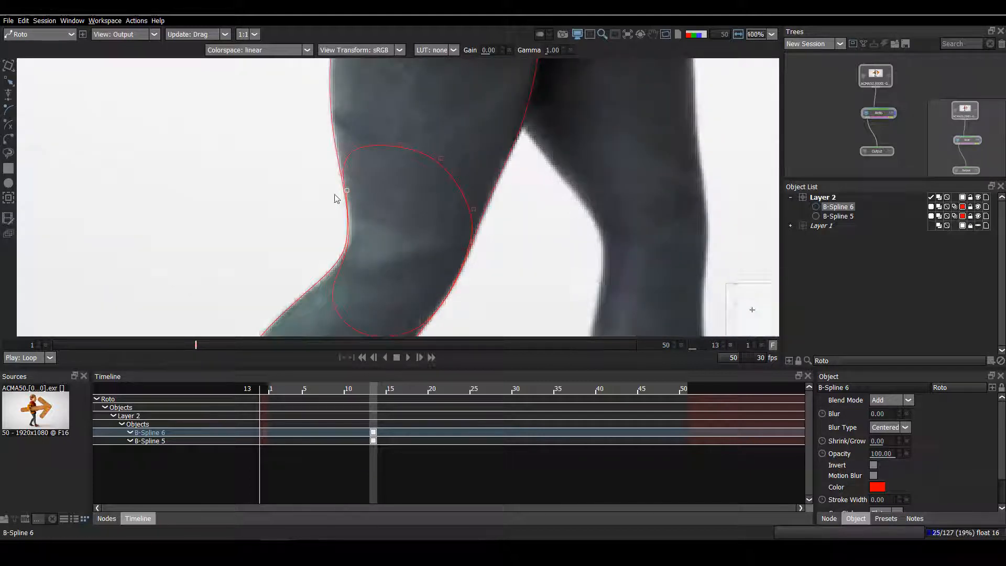
pyautogui.scroll(-7, 469, 185)
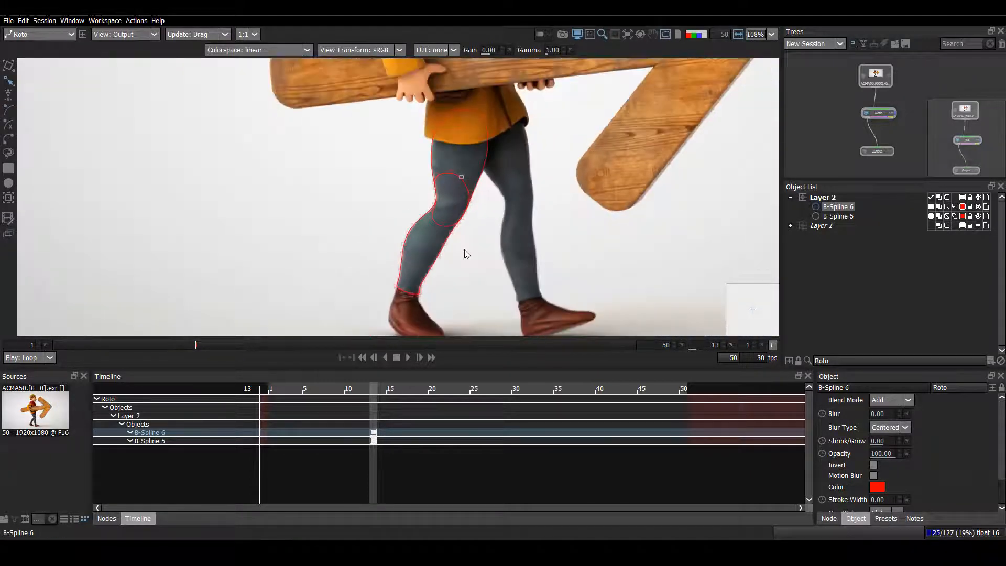
pyautogui.click(488, 239)
pyautogui.moveTo(487, 240); pyautogui.dragTo(480, 251)
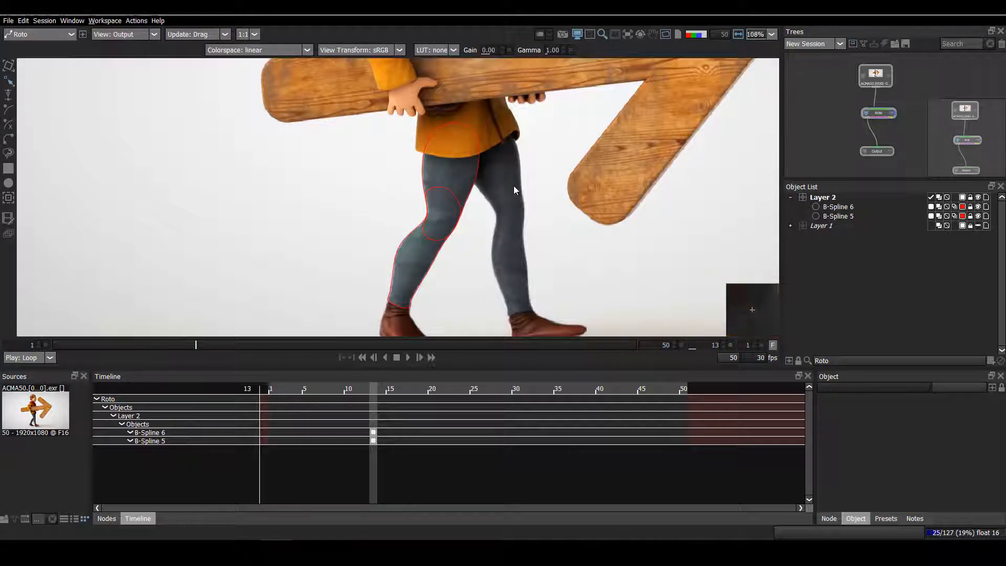
pyautogui.moveTo(513, 185); pyautogui.dragTo(514, 151)
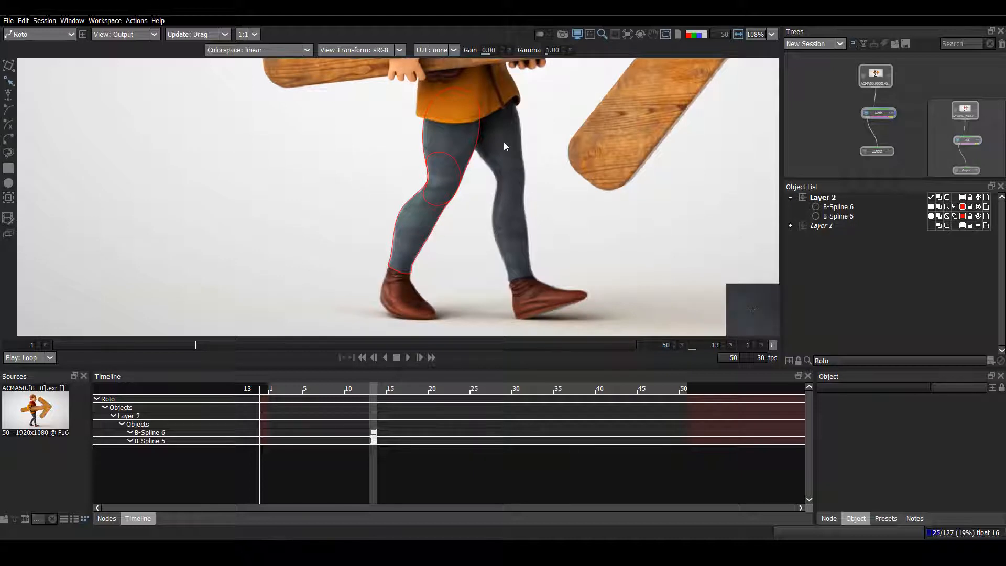
# Step through the frames after frame 13 to examine how the near leg moves and where it repeats the outlined pose.
pyautogui.moveTo(501, 155); pyautogui.dragTo(496, 174)
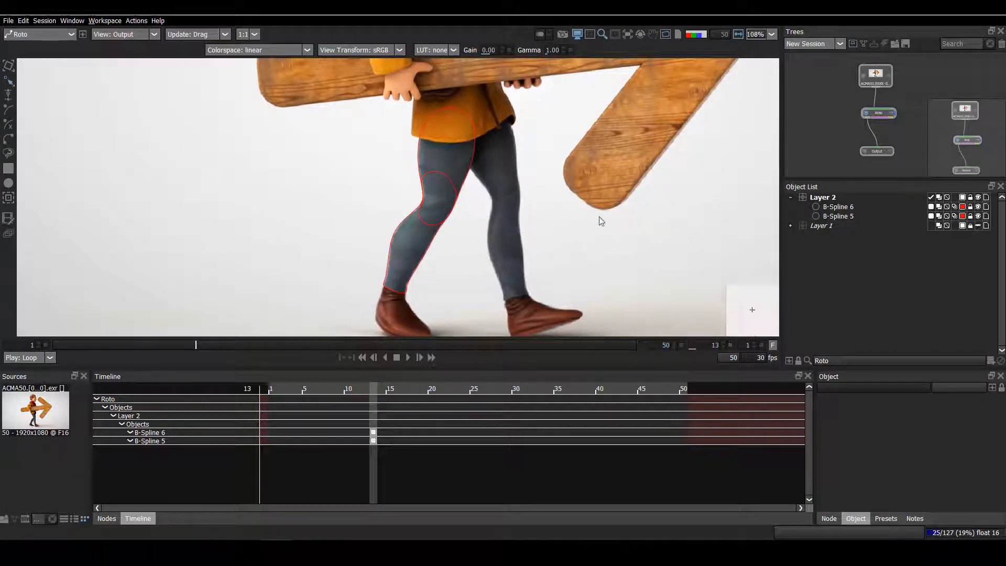
pyautogui.moveTo(545, 219); pyautogui.dragTo(521, 264)
pyautogui.moveTo(479, 165); pyautogui.dragTo(480, 110)
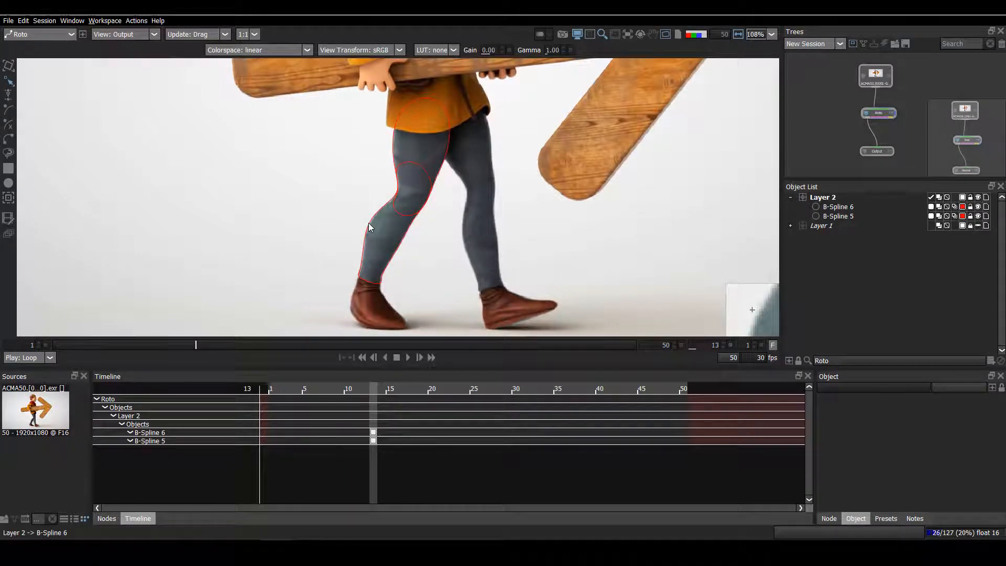
pyautogui.press('Right')
pyautogui.press('Right')
pyautogui.press('Right')
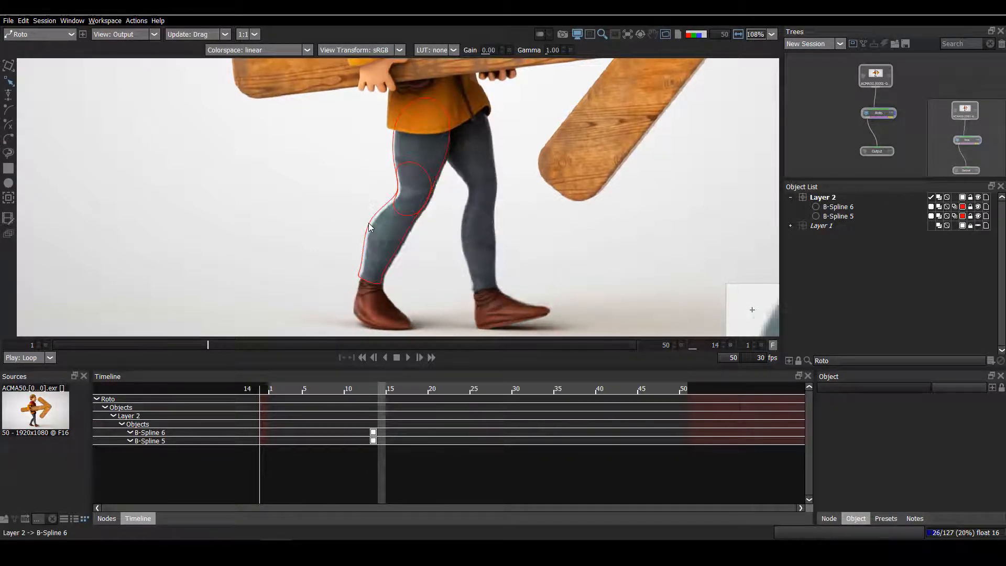
pyautogui.press('Right')
pyautogui.press('Right')
pyautogui.press('Right')
pyautogui.press('Right')
pyautogui.press('Right')
pyautogui.press('Right')
pyautogui.press('Right')
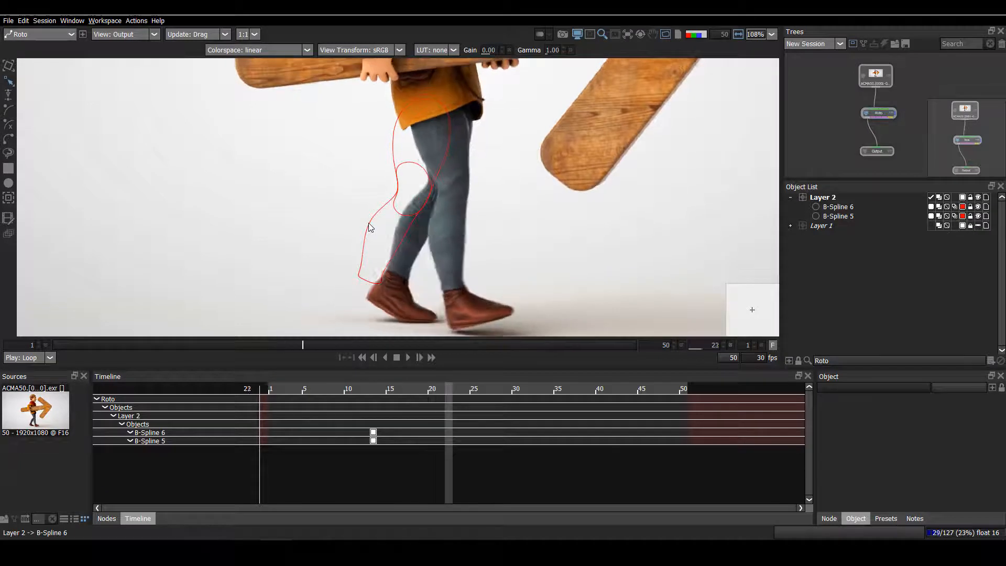
pyautogui.press('Right')
pyautogui.press('Right')
pyautogui.press('Right')
pyautogui.press('Right')
pyautogui.press('Right')
pyautogui.press('Right')
pyautogui.press('Right')
pyautogui.press('Right')
pyautogui.press('Right')
pyautogui.press('Right')
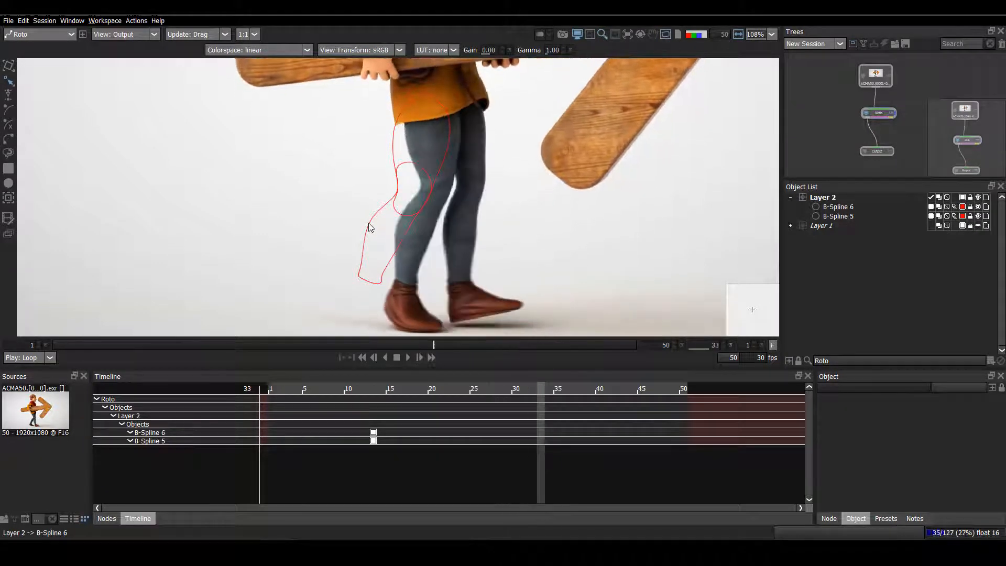
pyautogui.press('Right')
pyautogui.press('Right')
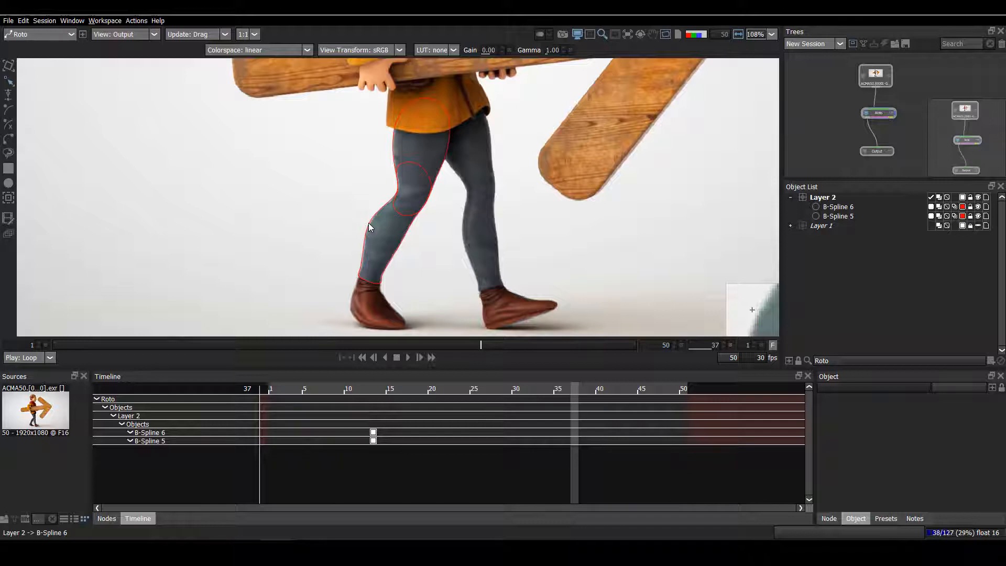
pyautogui.scroll(2, 363, 273)
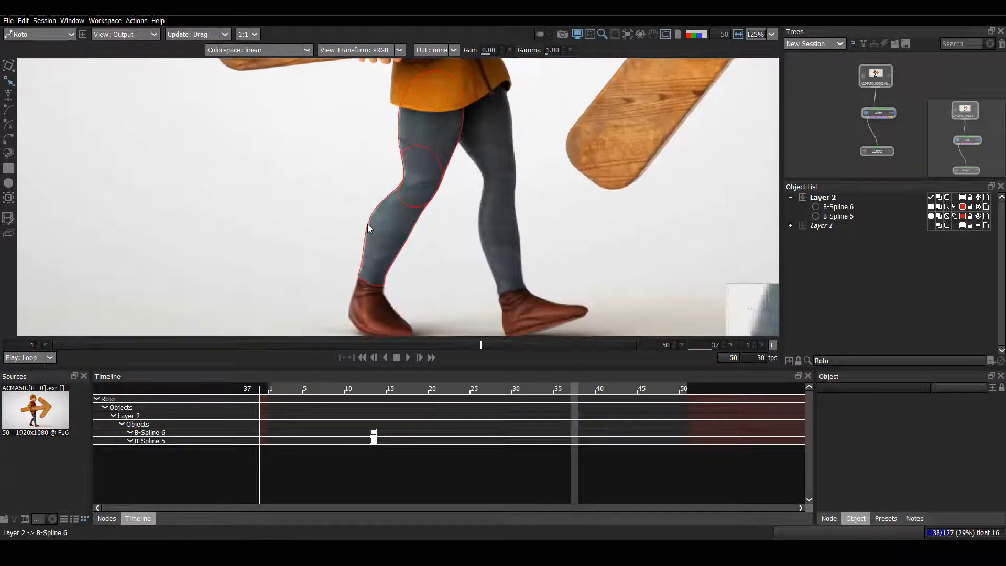
pyautogui.scroll(-2, 398, 188)
# Select both near-leg B-splines with the transform tool and return to their keyed frame 13.
pyautogui.press('t')
pyautogui.press('Left')
pyautogui.press('Left')
pyautogui.press('Left')
pyautogui.press('Left')
pyautogui.press('Left')
pyautogui.press('Left')
pyautogui.press('Left')
pyautogui.press('Left')
pyautogui.press('Left')
pyautogui.press('Left')
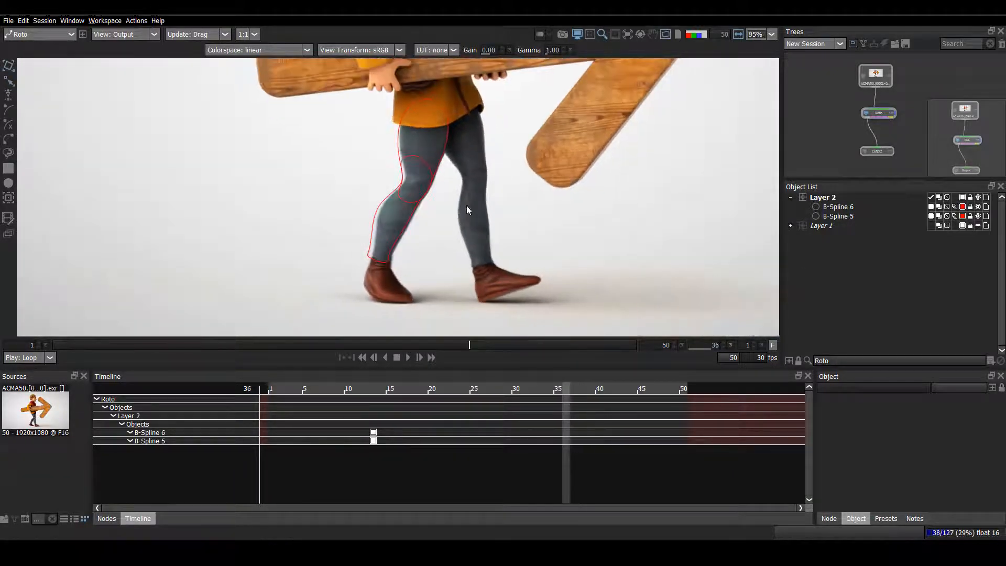
pyautogui.press('Left')
pyautogui.press('Left')
pyautogui.press('Left')
pyautogui.press('Left')
pyautogui.press('Left')
pyautogui.press('Left')
pyautogui.press('Left')
pyautogui.press('Left')
pyautogui.moveTo(360, 216); pyautogui.dragTo(351, 229)
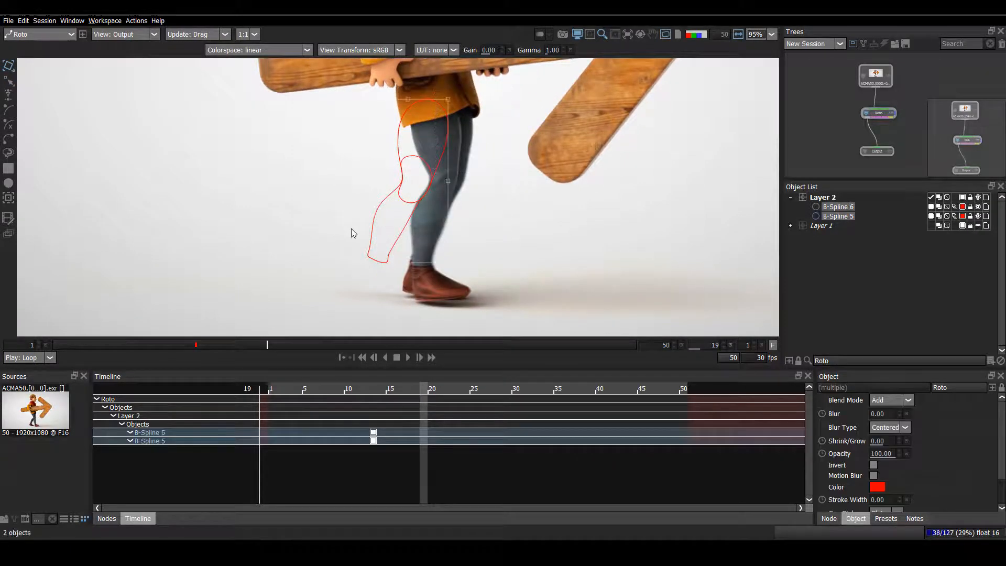
pyautogui.click(196, 347)
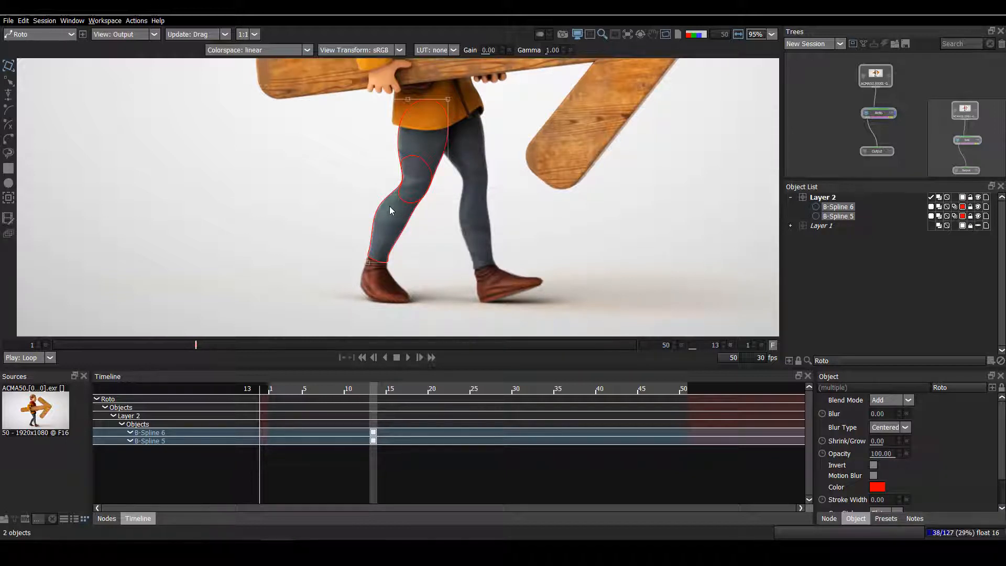
# Advance to frame 37, where the walk cycle repeats the frame 13 pose, and key both near-leg shapes there.
pyautogui.press('Right')
pyautogui.press('Right')
pyautogui.press('Right')
pyautogui.press('Right')
pyautogui.press('Right')
pyautogui.press('Right')
pyautogui.press('Right')
pyautogui.press('Right')
pyautogui.press('Right')
pyautogui.press('Right')
pyautogui.press('Right')
pyautogui.press('Right')
pyautogui.press('Right')
pyautogui.press('Right')
pyautogui.press('Right')
pyautogui.press('Right')
pyautogui.press('Right')
pyautogui.press('Right')
pyautogui.press('Right')
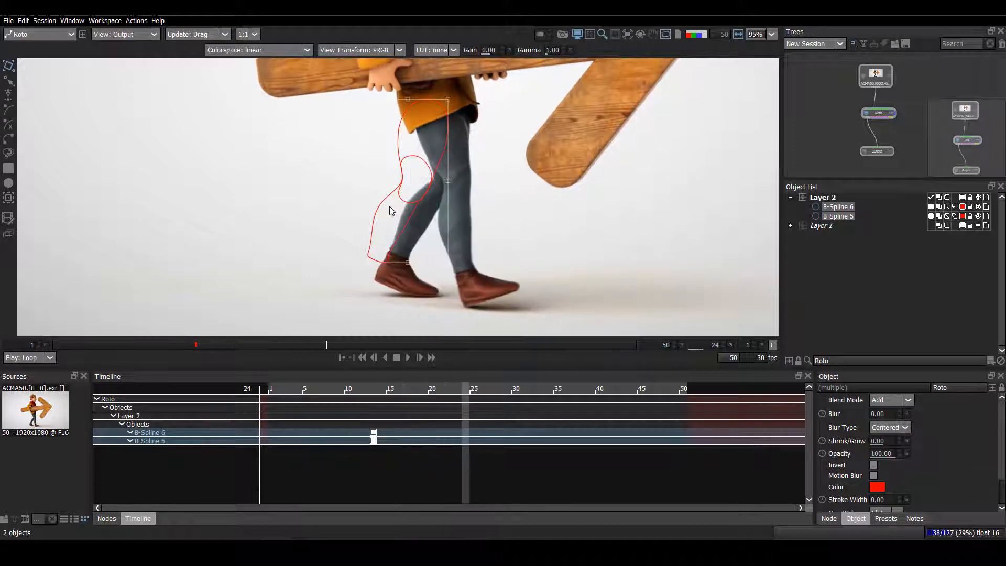
pyautogui.press('Right')
pyautogui.press('Right')
pyautogui.press('Right')
pyautogui.press('Right')
pyautogui.press('Right')
pyautogui.press('Right')
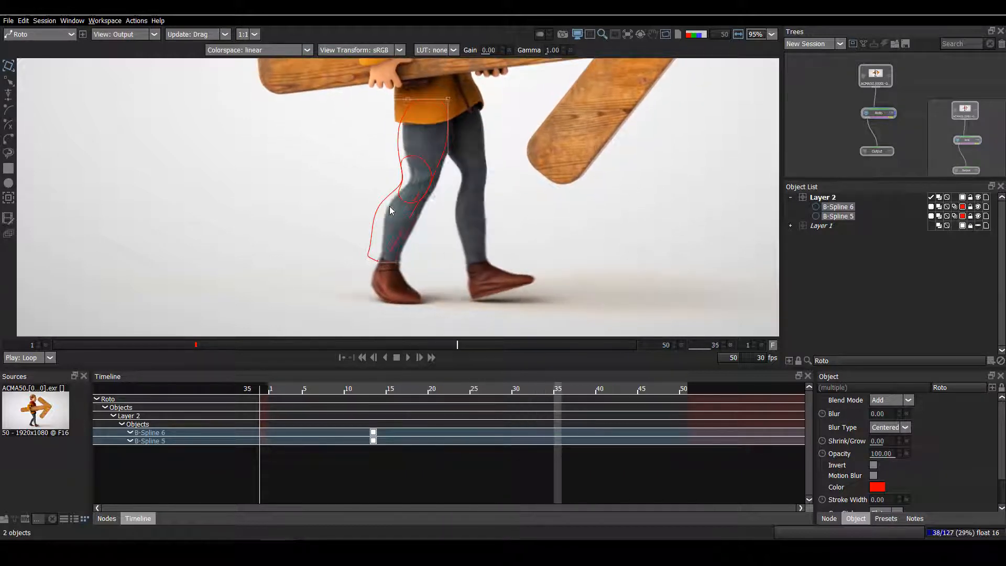
pyautogui.press('Left')
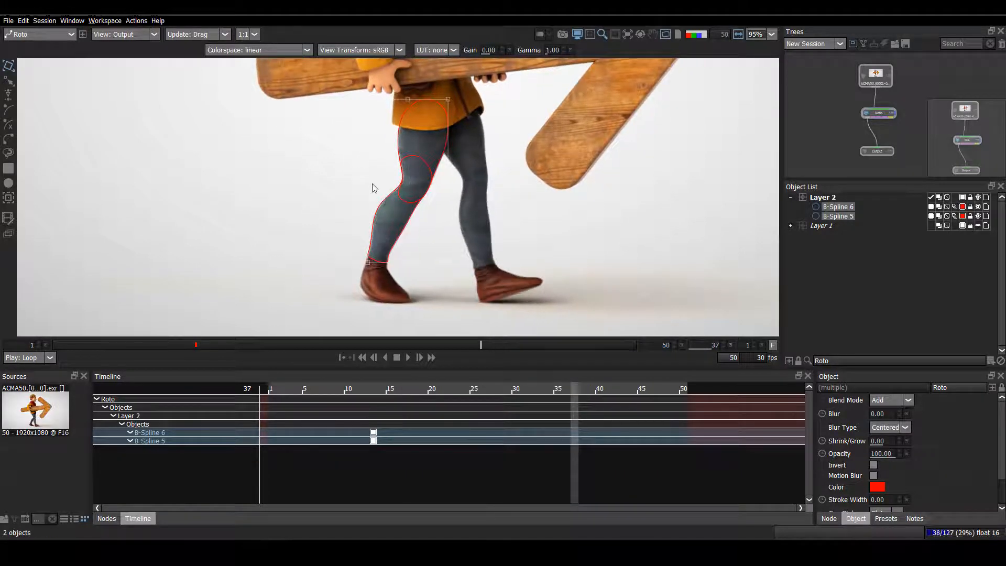
pyautogui.scroll(4, 372, 186)
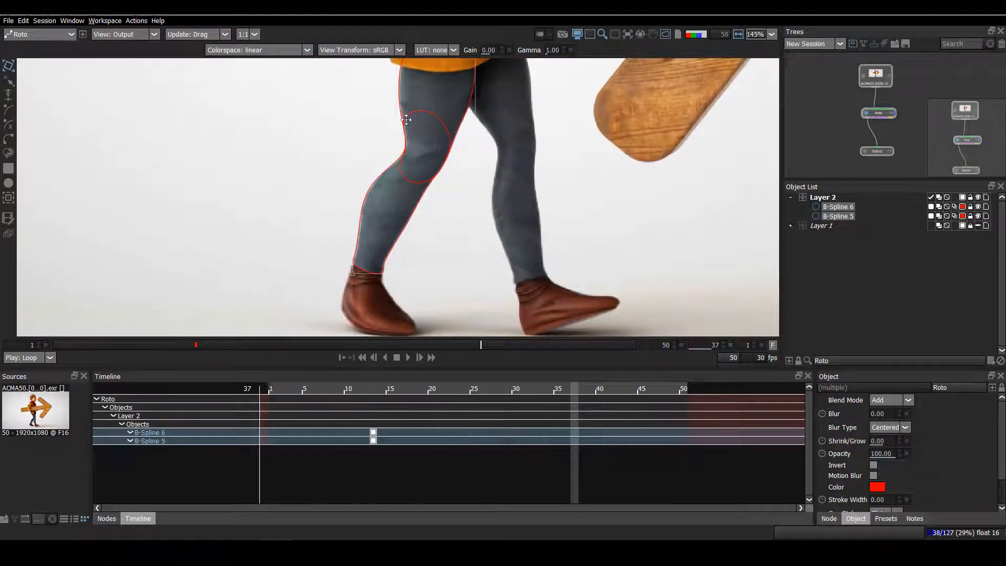
pyautogui.moveTo(401, 154); pyautogui.dragTo(403, 179)
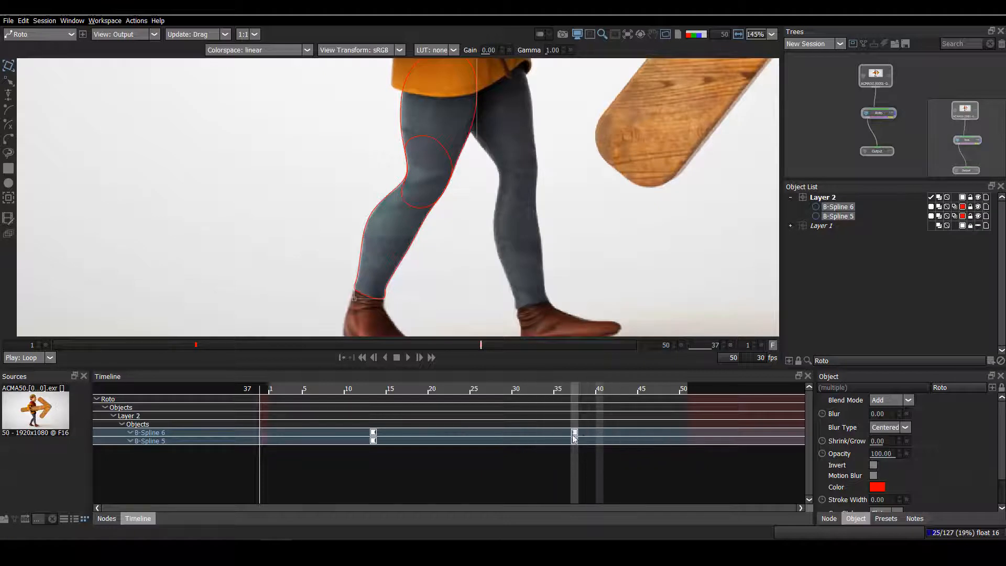
pyautogui.scroll(-3, 472, 168)
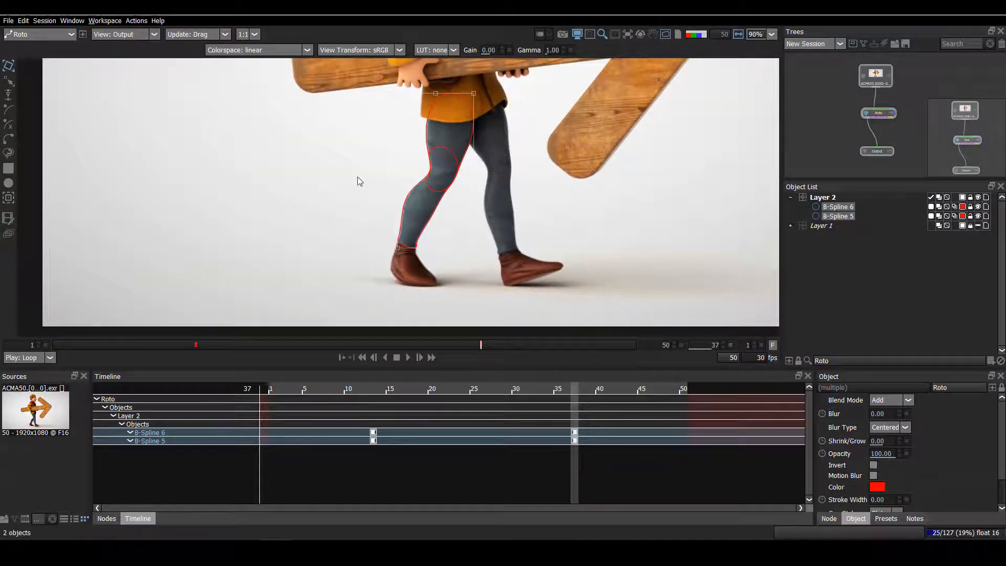
# Compare the shapes at frame 13, go to frame 1 and key both near-leg shapes there.
pyautogui.moveTo(425, 202); pyautogui.dragTo(416, 234)
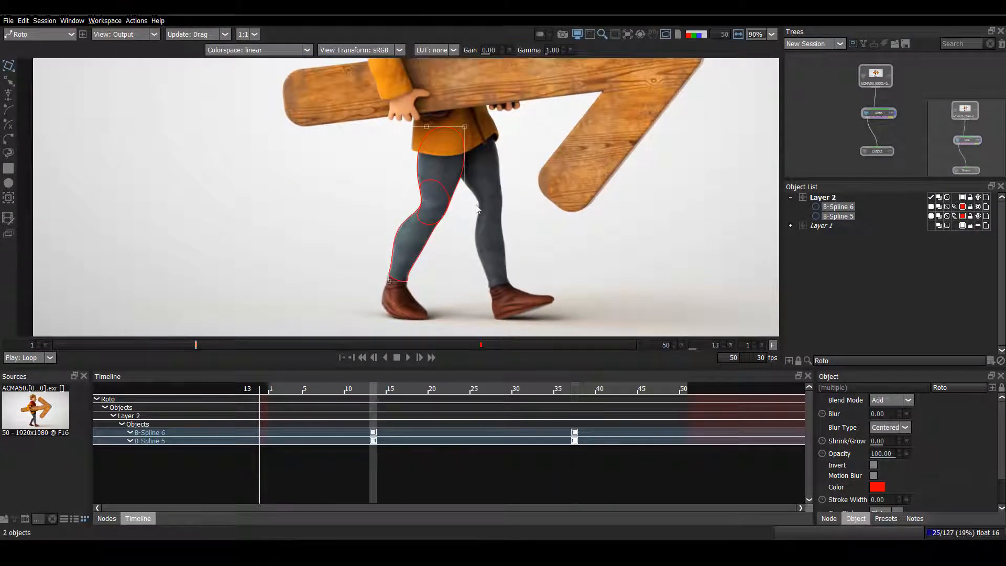
pyautogui.moveTo(428, 170); pyautogui.dragTo(505, 168)
pyautogui.moveTo(492, 232); pyautogui.dragTo(368, 278)
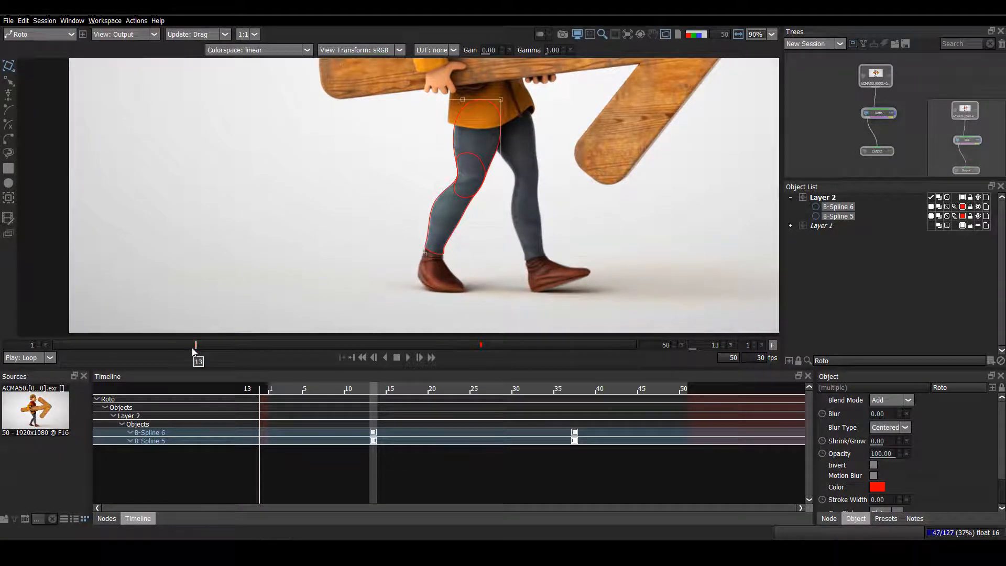
pyautogui.moveTo(184, 346); pyautogui.dragTo(2, 326)
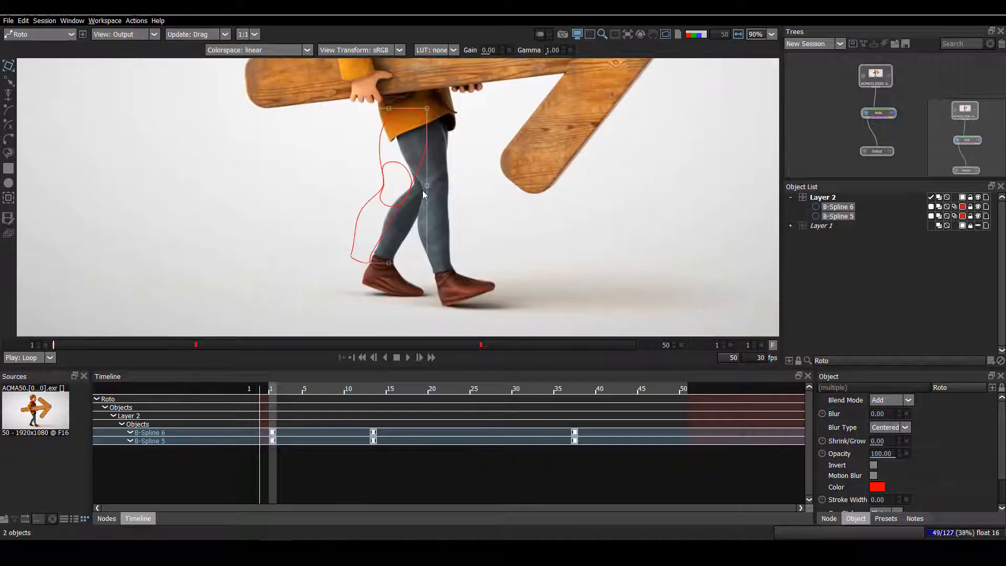
# Move both leg shapes together at frame 1 so the lower shape's ankle end meets the near leg's boot top.
pyautogui.moveTo(374, 205); pyautogui.dragTo(360, 197)
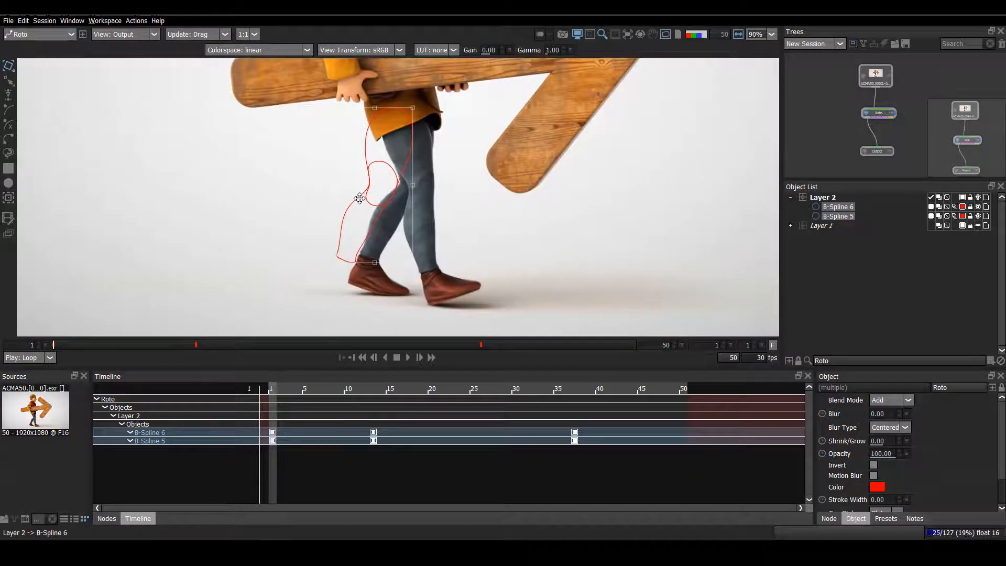
pyautogui.scroll(2, 359, 198)
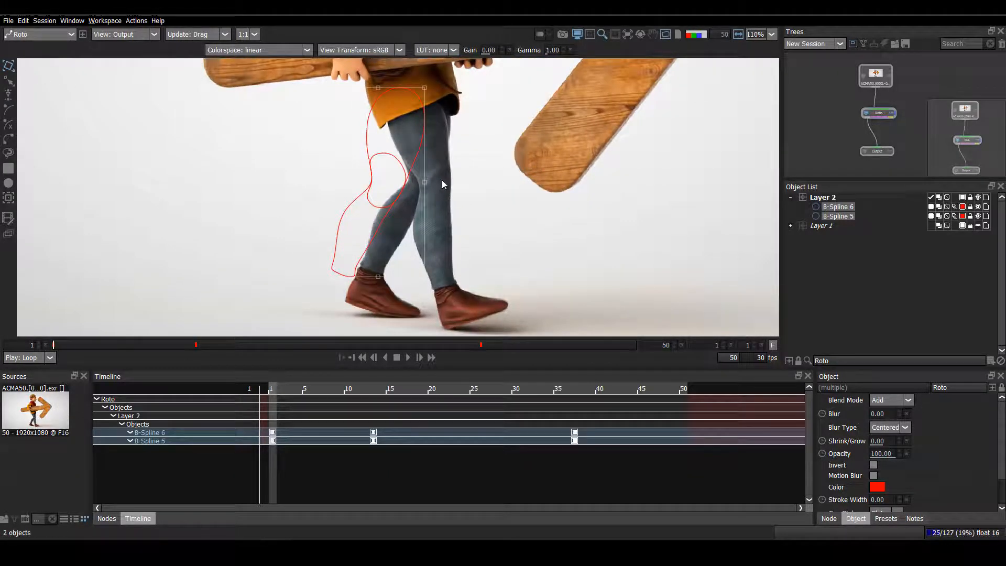
pyautogui.moveTo(442, 182)
pyautogui.mouseDown()
pyautogui.moveTo(439, 190)
pyautogui.moveTo(445, 180)
pyautogui.mouseUp()
pyautogui.press('q')
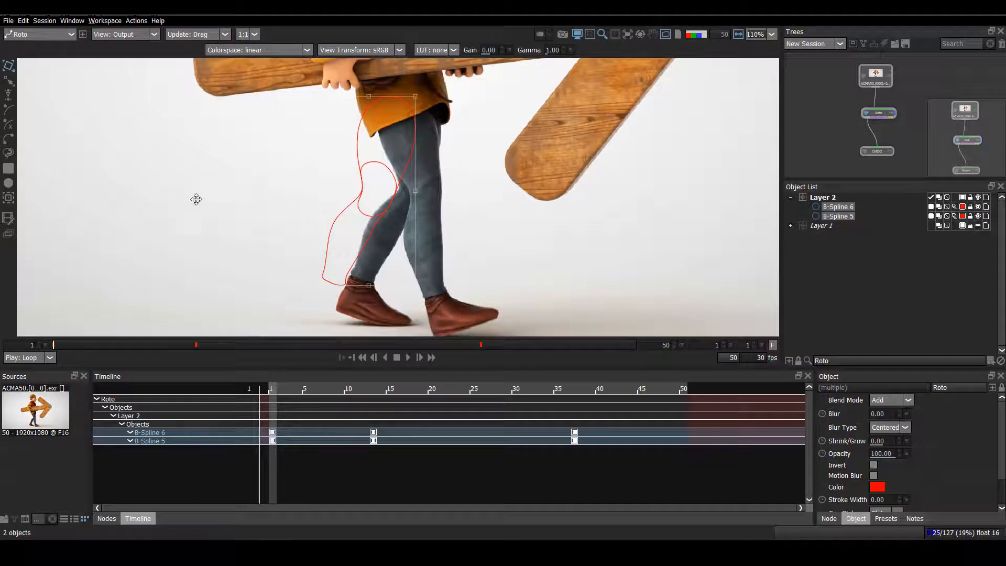
pyautogui.moveTo(196, 199); pyautogui.dragTo(682, 238)
pyautogui.press('q')
pyautogui.moveTo(226, 245); pyautogui.dragTo(579, 288)
pyautogui.moveTo(396, 293); pyautogui.dragTo(401, 203)
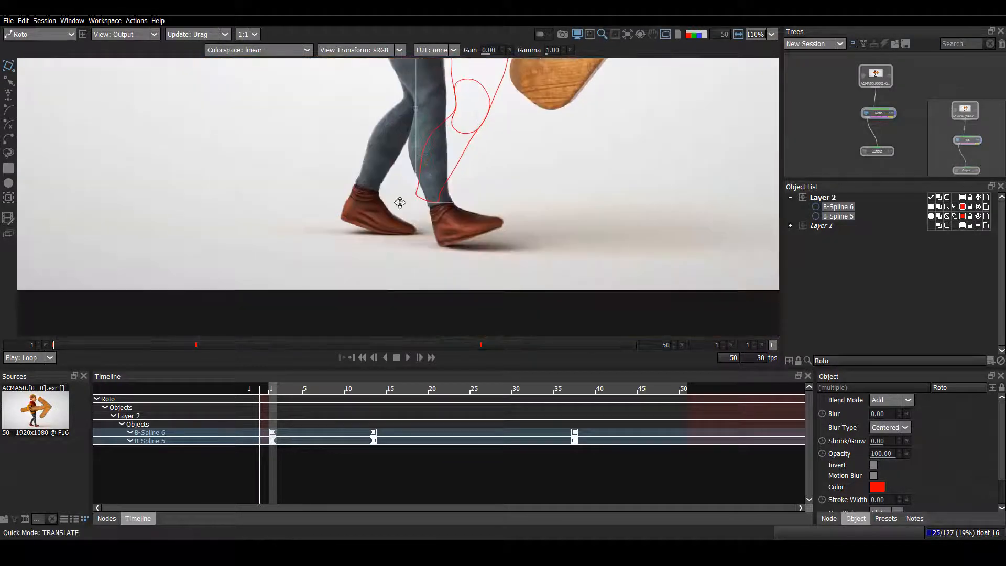
pyautogui.moveTo(466, 152); pyautogui.dragTo(462, 202)
pyautogui.moveTo(556, 177); pyautogui.dragTo(573, 169)
pyautogui.moveTo(469, 241); pyautogui.dragTo(465, 276)
pyautogui.scroll(3, 394, 263)
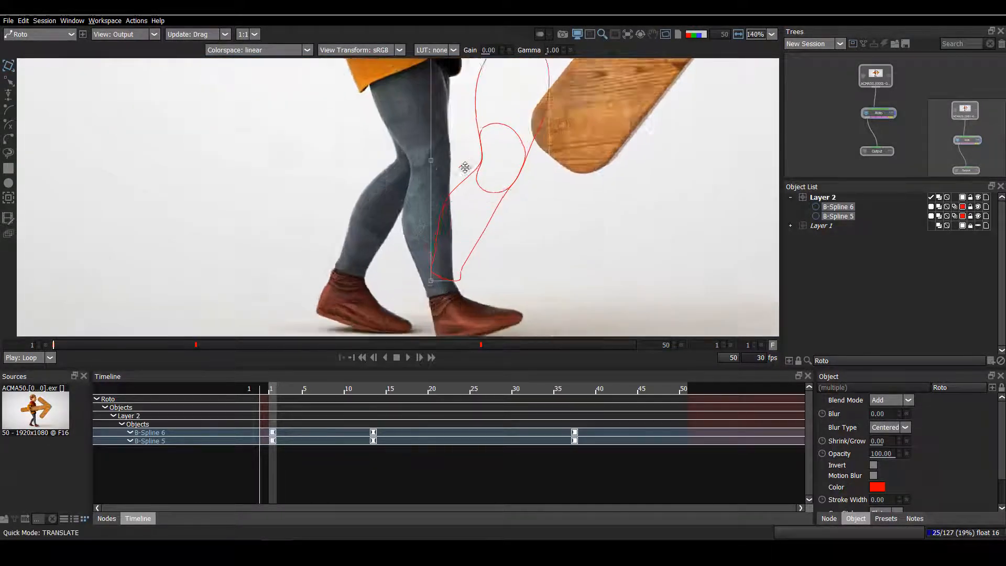
pyautogui.scroll(8, 465, 167)
pyautogui.moveTo(555, 220); pyautogui.dragTo(544, 266)
pyautogui.moveTo(528, 321); pyautogui.dragTo(517, 228)
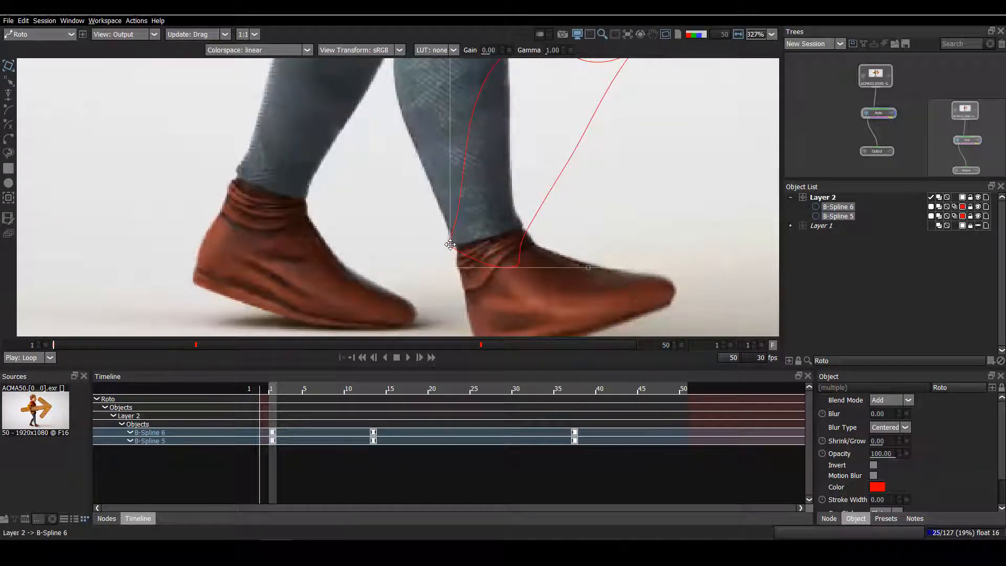
# Rotate both leg shapes about the ankle so they line up with the near leg at frame 1.
pyautogui.scroll(-6, 450, 246)
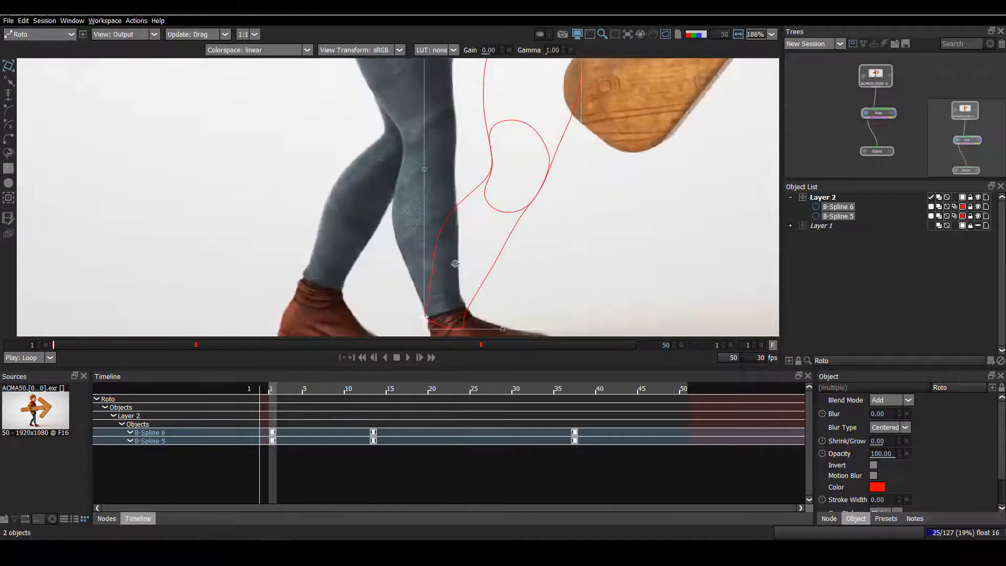
pyautogui.moveTo(700, 228); pyautogui.dragTo(572, 169)
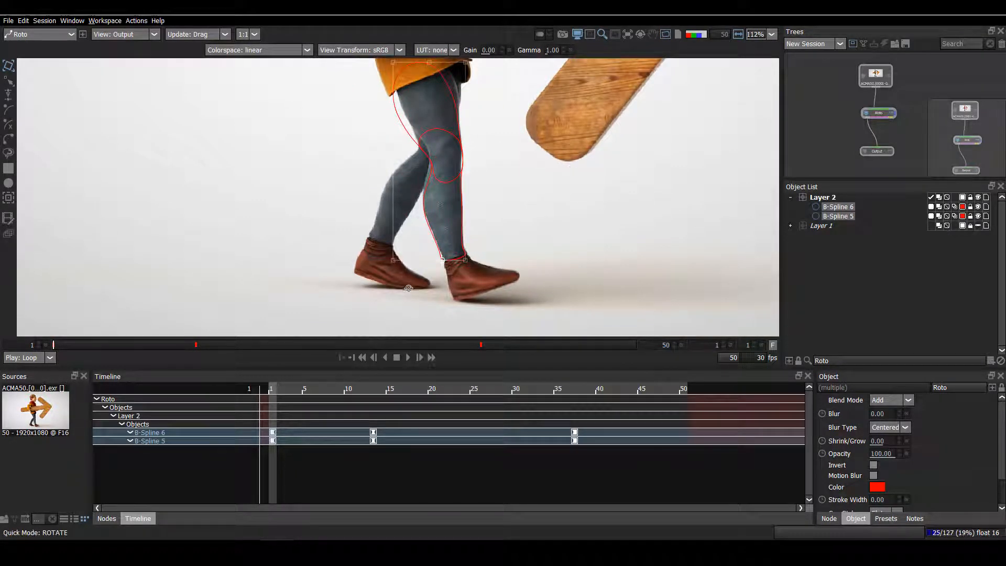
pyautogui.scroll(3, 446, 236)
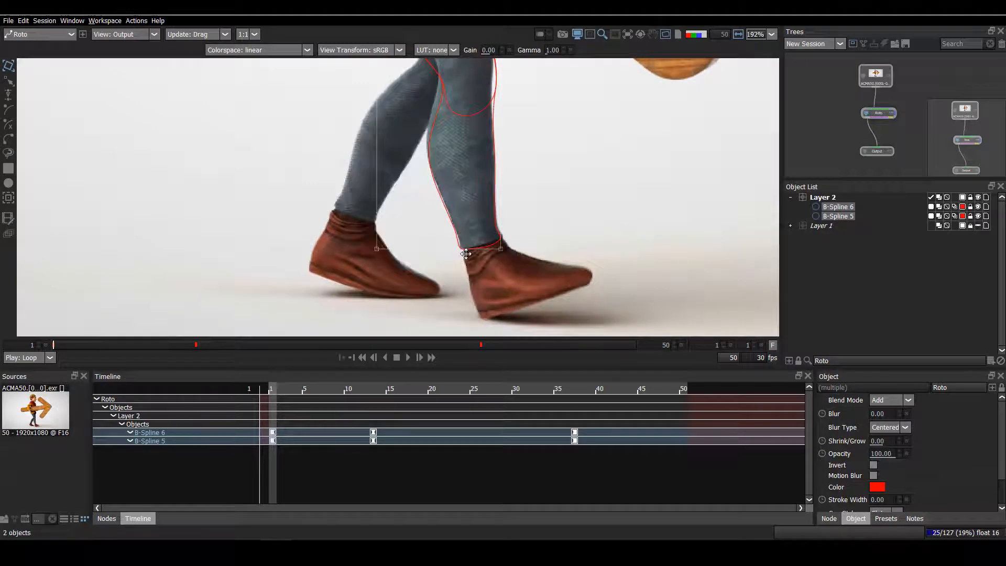
pyautogui.scroll(-3, 458, 228)
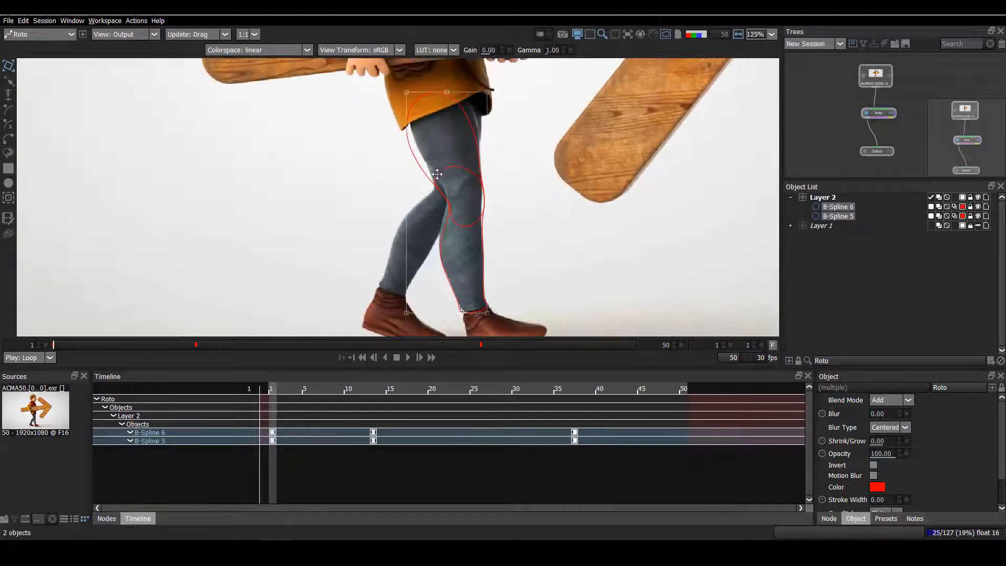
# Stretch and slightly skew both shapes upward from the ankle to match the near leg's length, and deselect them.
pyautogui.scroll(-2, 437, 174)
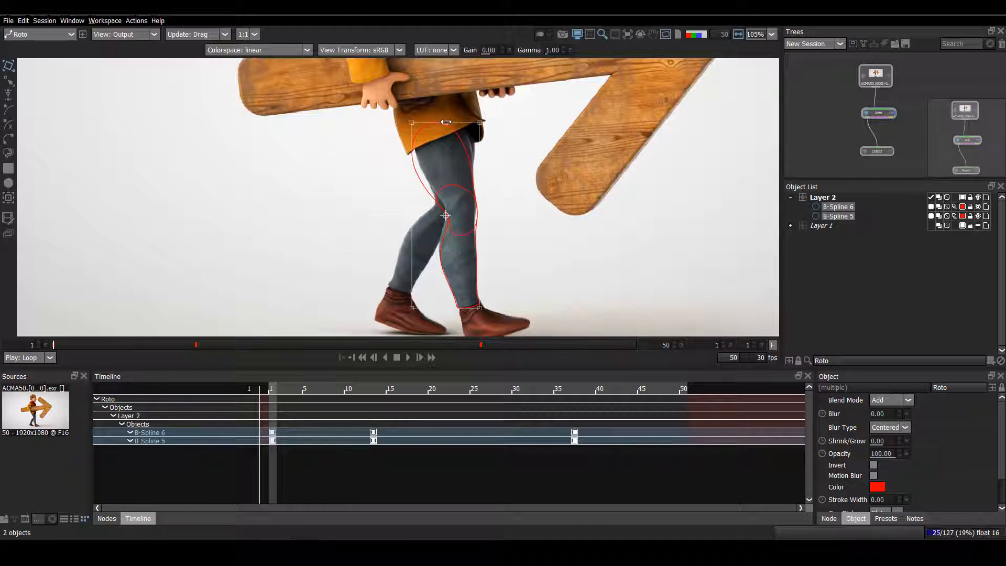
pyautogui.moveTo(446, 120); pyautogui.dragTo(443, 101)
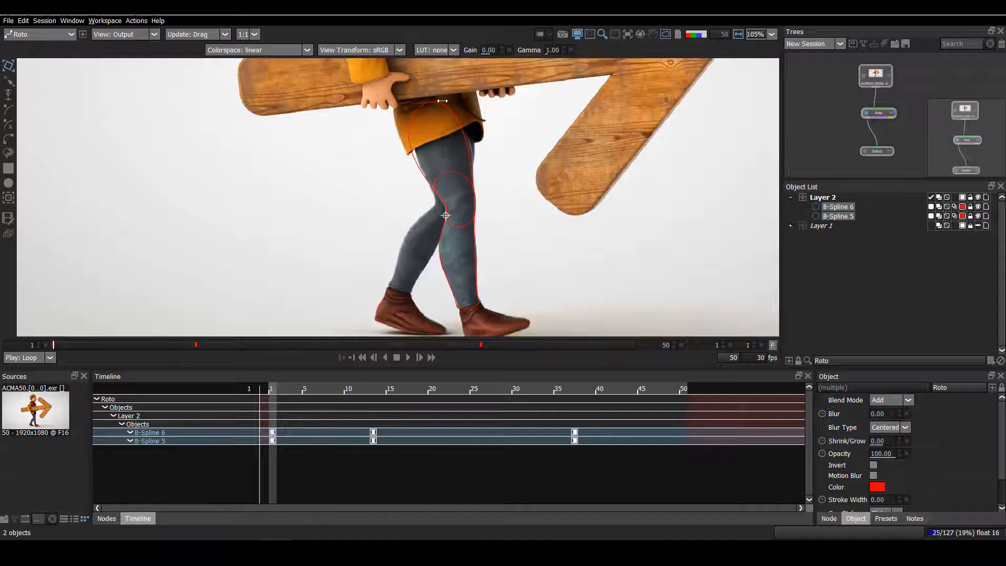
pyautogui.moveTo(465, 142); pyautogui.dragTo(459, 180)
pyautogui.click(453, 175)
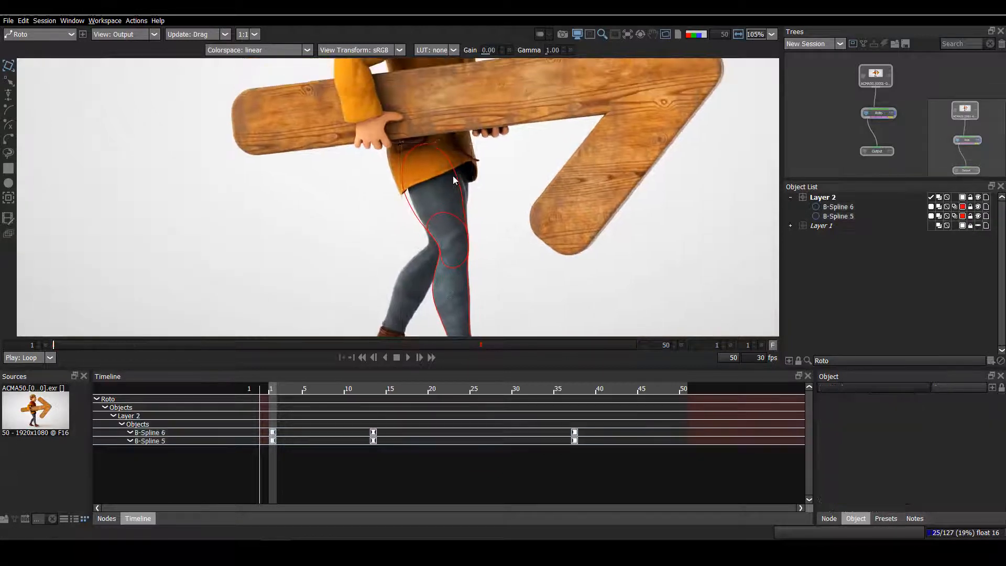
# Reshape the thigh and knee points of both leg shapes at frame 1 to match the near leg's upper outline, and deselect them.
pyautogui.scroll(5, 457, 189)
pyautogui.scroll(1, 461, 219)
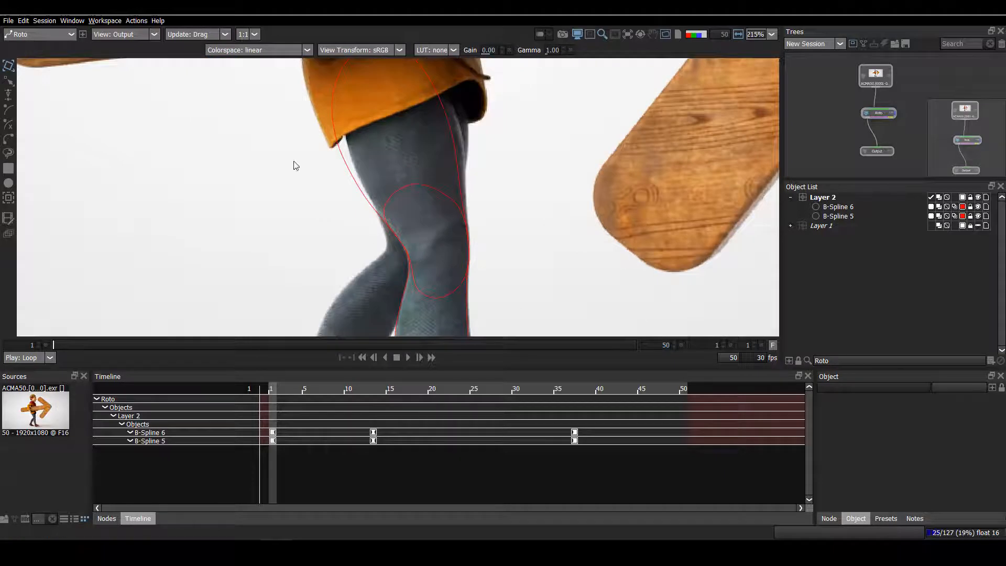
pyautogui.scroll(-3, 450, 159)
pyautogui.moveTo(451, 159); pyautogui.dragTo(375, 282)
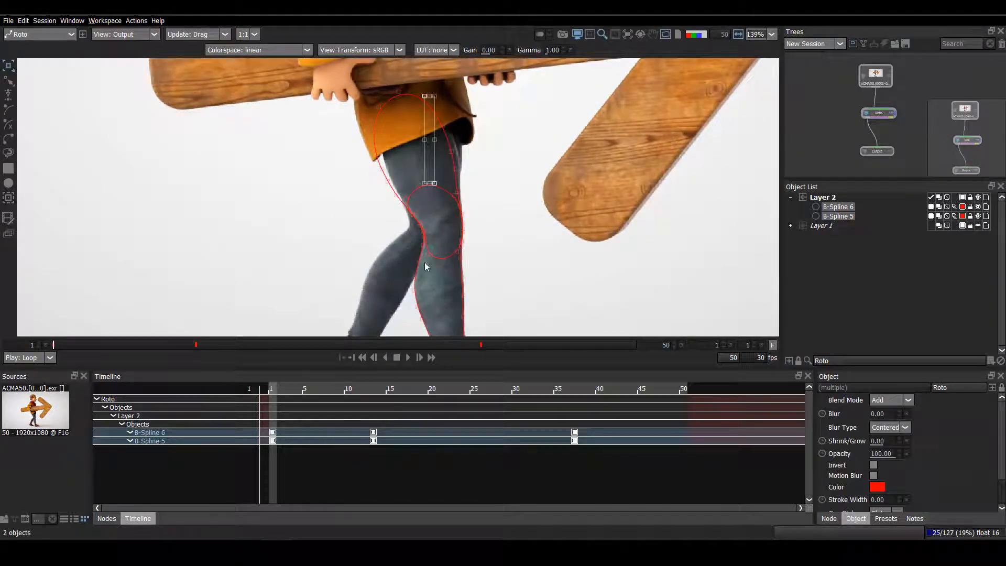
pyautogui.press('r')
pyautogui.moveTo(525, 226); pyautogui.dragTo(261, 116)
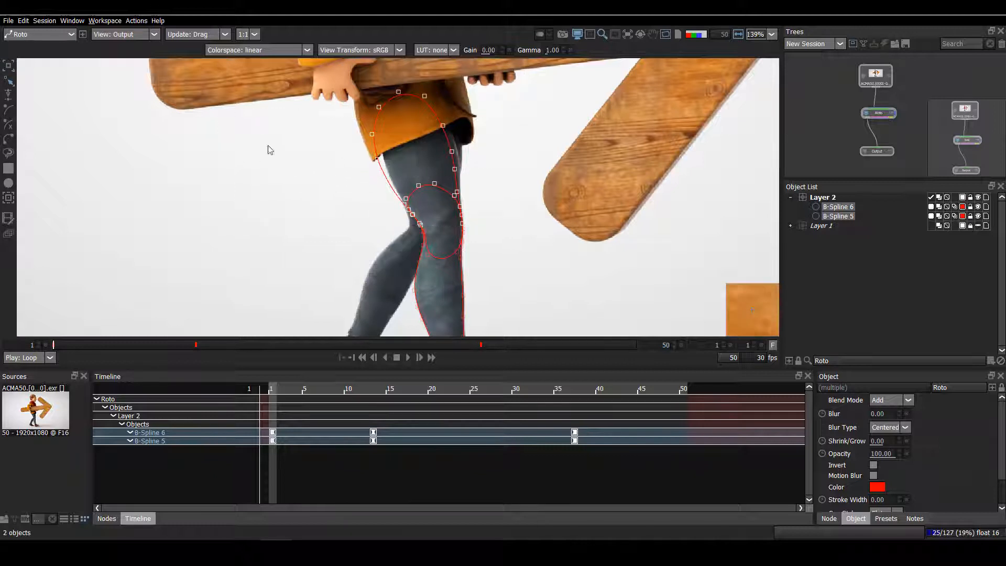
pyautogui.moveTo(523, 194); pyautogui.dragTo(404, 238)
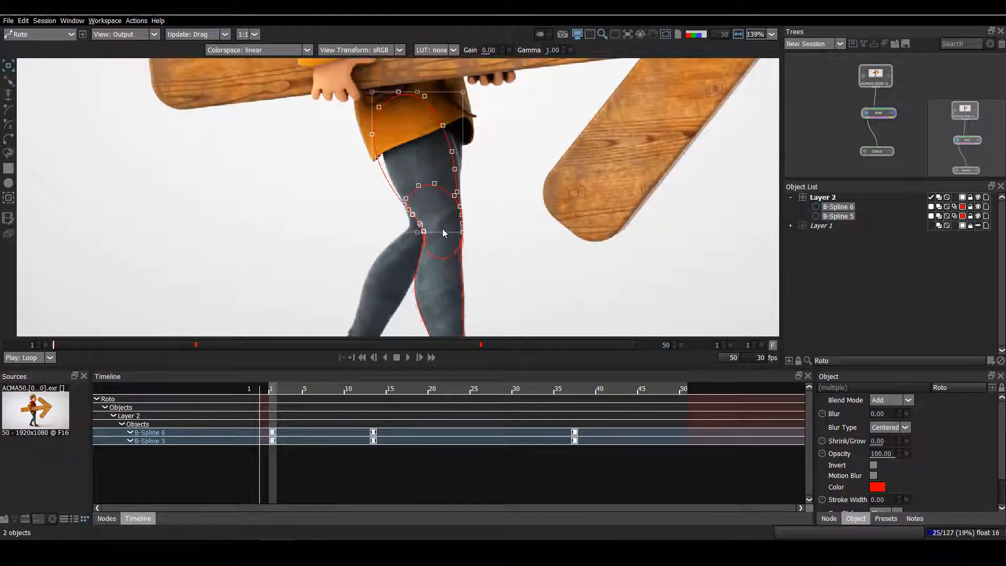
pyautogui.press('a')
pyautogui.moveTo(448, 201); pyautogui.dragTo(445, 231)
pyautogui.moveTo(276, 167); pyautogui.dragTo(398, 171)
pyautogui.scroll(3, 429, 212)
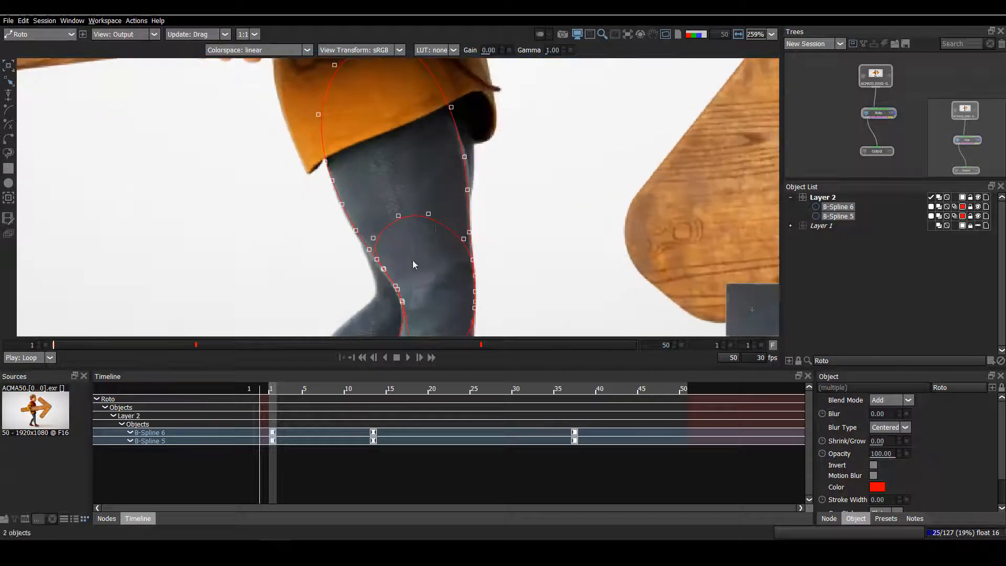
pyautogui.click(413, 263)
# Select the upper-leg shape's rear thigh and knee points and transform them slightly to follow the back of the near leg at frame 1.
pyautogui.moveTo(394, 230); pyautogui.dragTo(398, 133)
pyautogui.scroll(2, 398, 133)
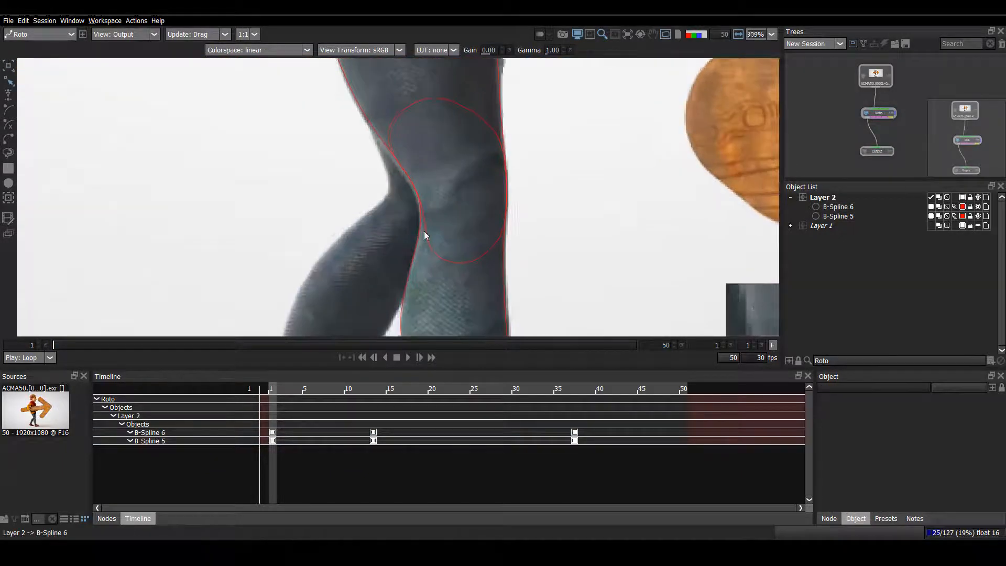
pyautogui.click(359, 108)
pyautogui.scroll(-2, 382, 158)
pyautogui.moveTo(331, 136); pyautogui.dragTo(463, 333)
pyautogui.moveTo(490, 297); pyautogui.dragTo(452, 231)
pyautogui.press('t')
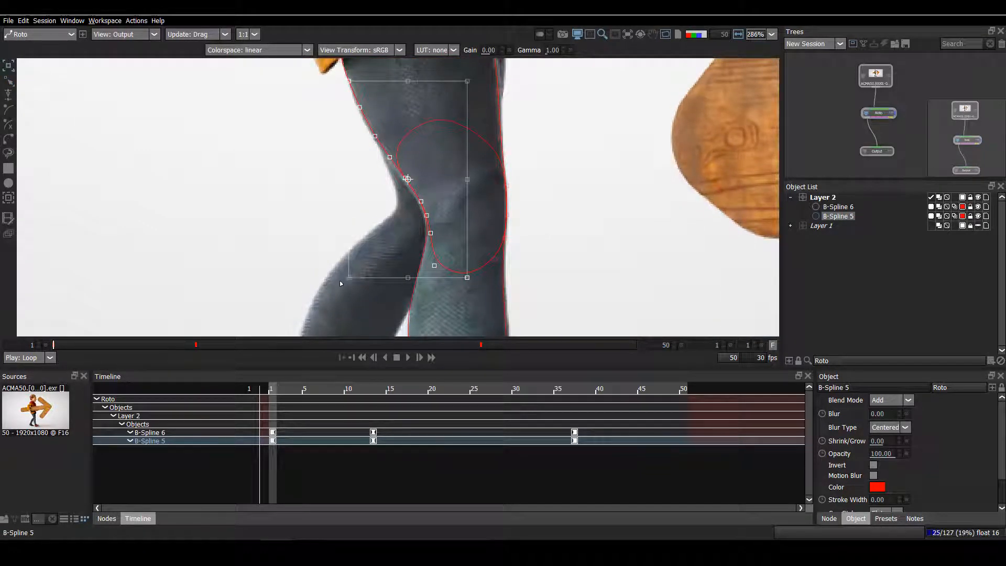
pyautogui.moveTo(341, 281); pyautogui.dragTo(339, 282)
pyautogui.moveTo(351, 198); pyautogui.dragTo(341, 244)
pyautogui.scroll(1, 341, 245)
pyautogui.press('t')
pyautogui.scroll(1, 377, 160)
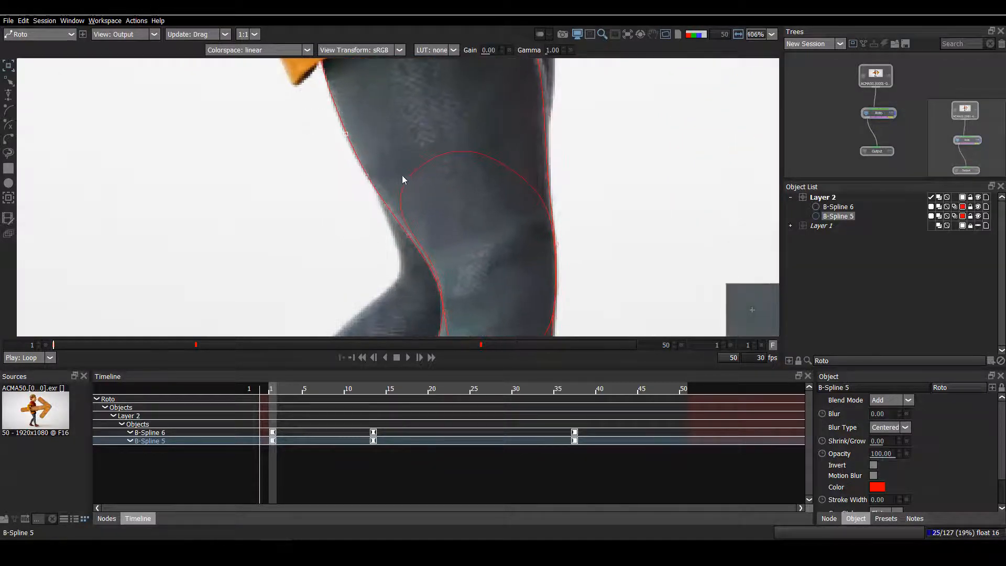
# Fit the rear knee points of the upper-leg and lower-leg shapes to the back of the knee at frame 1.
pyautogui.moveTo(374, 74); pyautogui.dragTo(303, 151)
pyautogui.moveTo(335, 196); pyautogui.dragTo(497, 306)
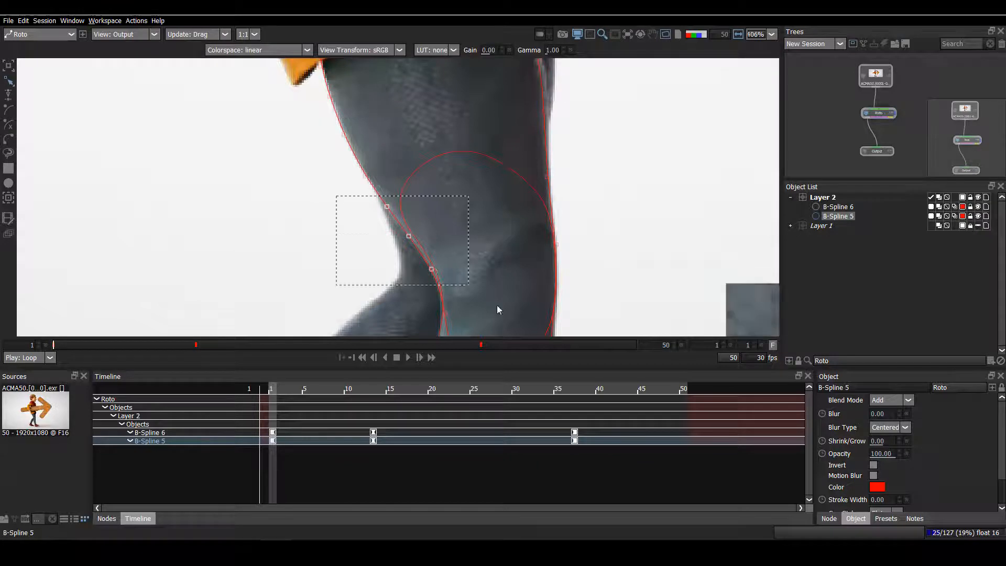
pyautogui.moveTo(407, 221); pyautogui.dragTo(402, 148)
pyautogui.click(401, 147)
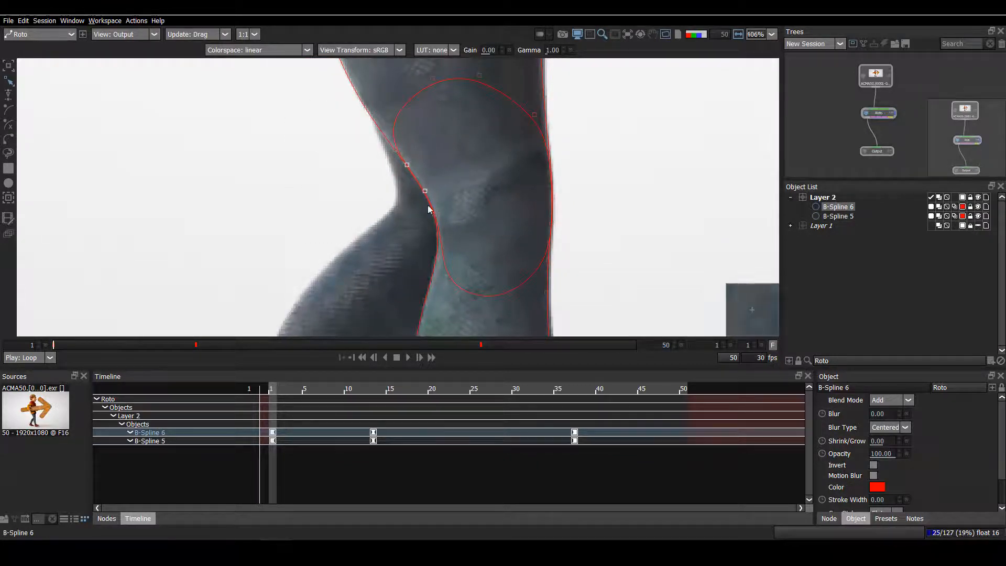
pyautogui.moveTo(424, 278); pyautogui.dragTo(347, 361)
pyautogui.moveTo(477, 116); pyautogui.dragTo(440, 252)
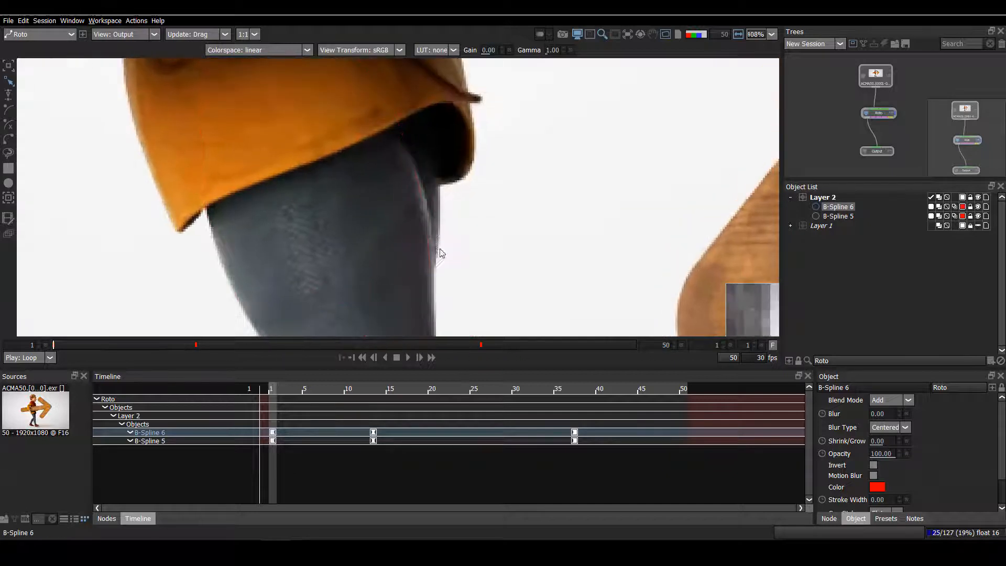
# Refine the upper-leg shape's front thigh points to follow the near leg's front edge at frame 1.
pyautogui.click(428, 242)
pyautogui.scroll(-2, 428, 247)
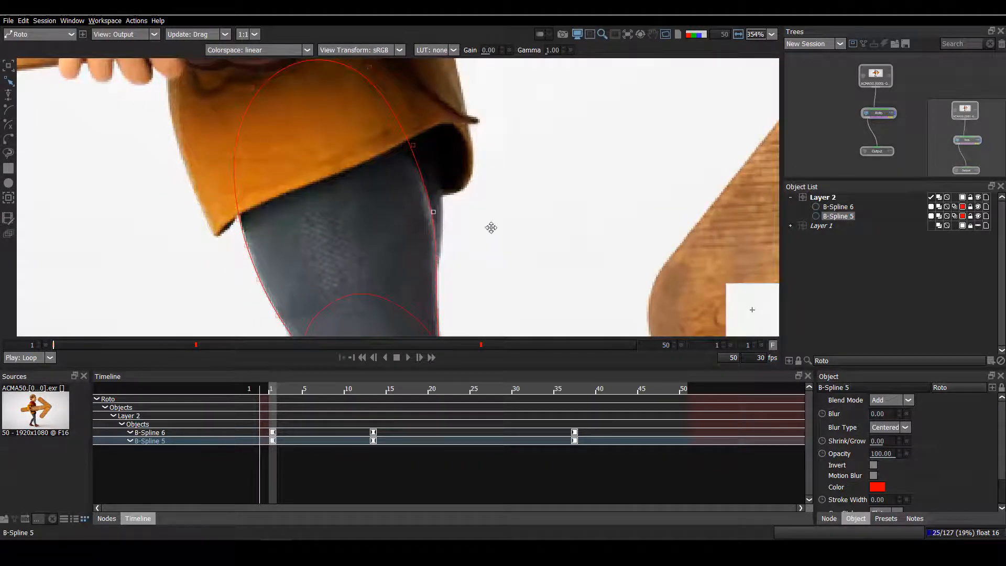
pyautogui.moveTo(492, 227); pyautogui.dragTo(458, 112)
pyautogui.moveTo(430, 145); pyautogui.dragTo(413, 42)
pyautogui.moveTo(444, 197); pyautogui.dragTo(430, 96)
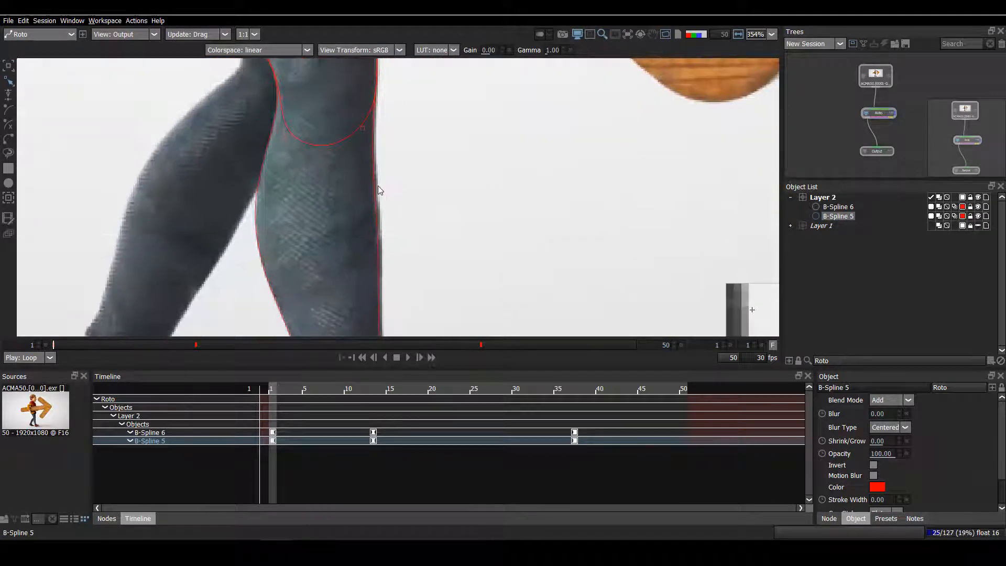
# Adjust the lower-leg shape's front shin and ankle points so they follow the near leg down to the boot top at frame 1.
pyautogui.click(379, 187)
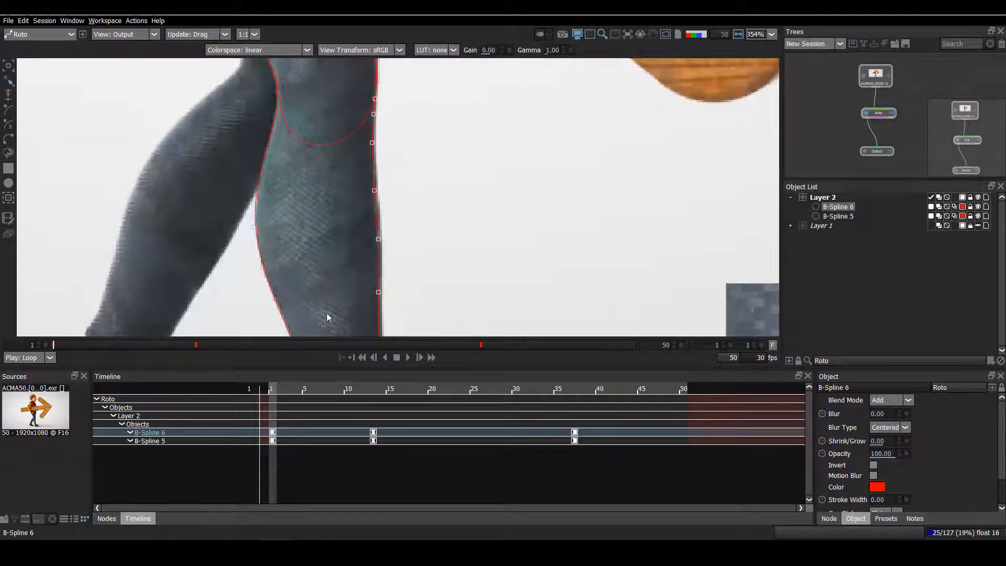
pyautogui.moveTo(409, 204); pyautogui.dragTo(402, 138)
pyautogui.moveTo(376, 229); pyautogui.dragTo(378, 224)
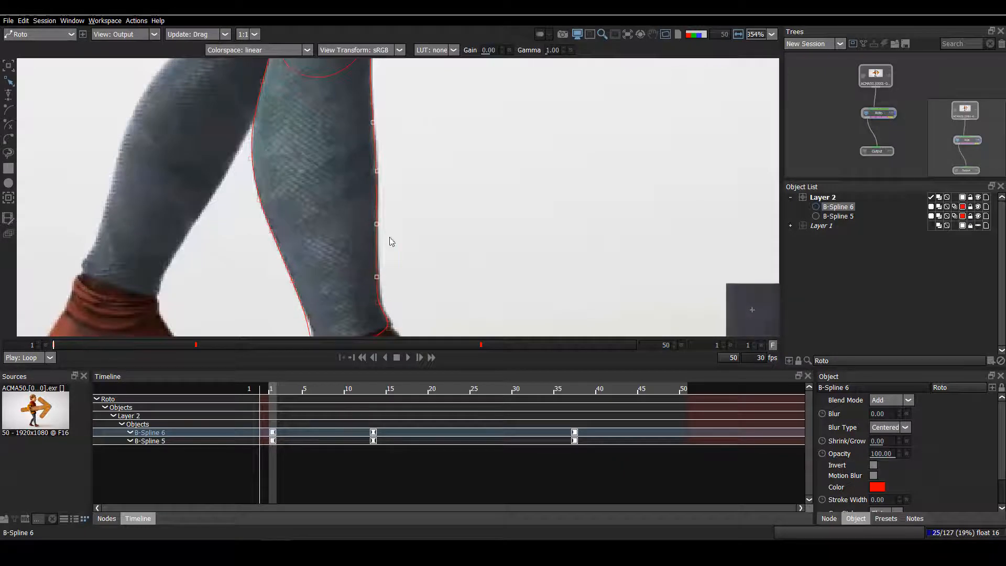
pyautogui.moveTo(377, 285); pyautogui.dragTo(380, 214)
pyautogui.moveTo(379, 208); pyautogui.dragTo(381, 207)
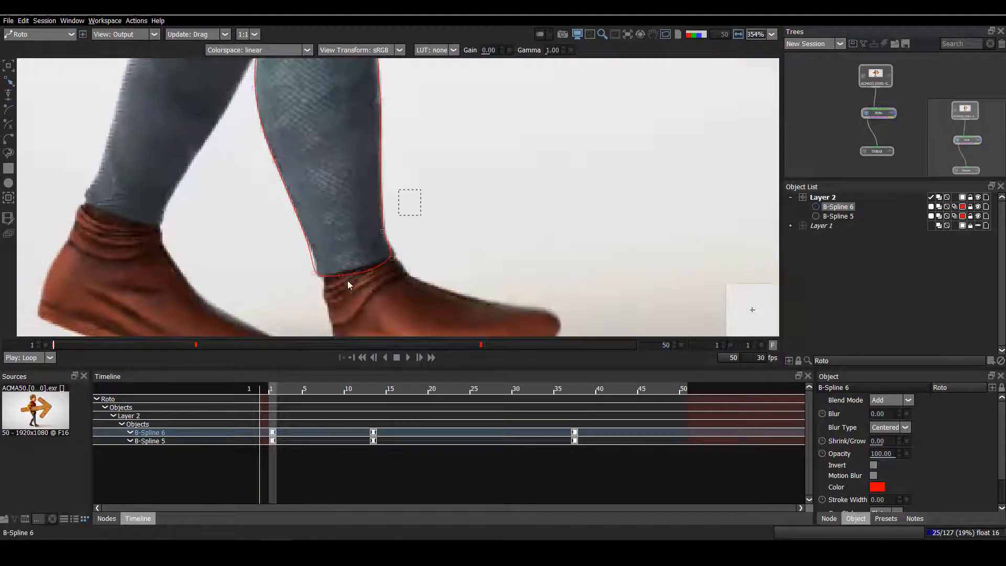
pyautogui.moveTo(415, 237); pyautogui.dragTo(376, 292)
pyautogui.scroll(-3, 352, 207)
pyautogui.moveTo(328, 125); pyautogui.dragTo(322, 198)
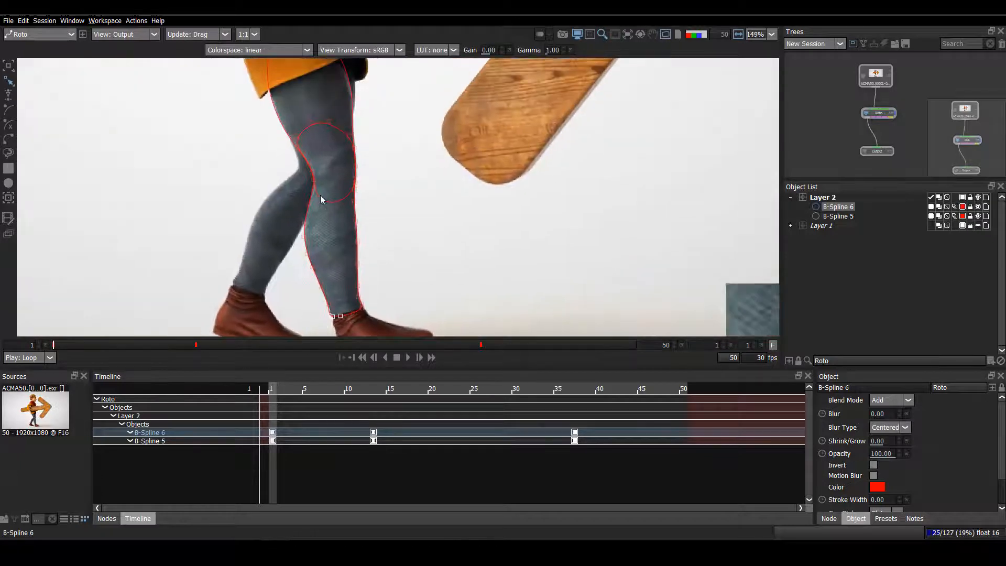
# Select both leg shapes and compare the near leg's pose at frame 1 with the following frames up to frame 24.
pyautogui.scroll(-1, 323, 199)
pyautogui.scroll(1, 362, 275)
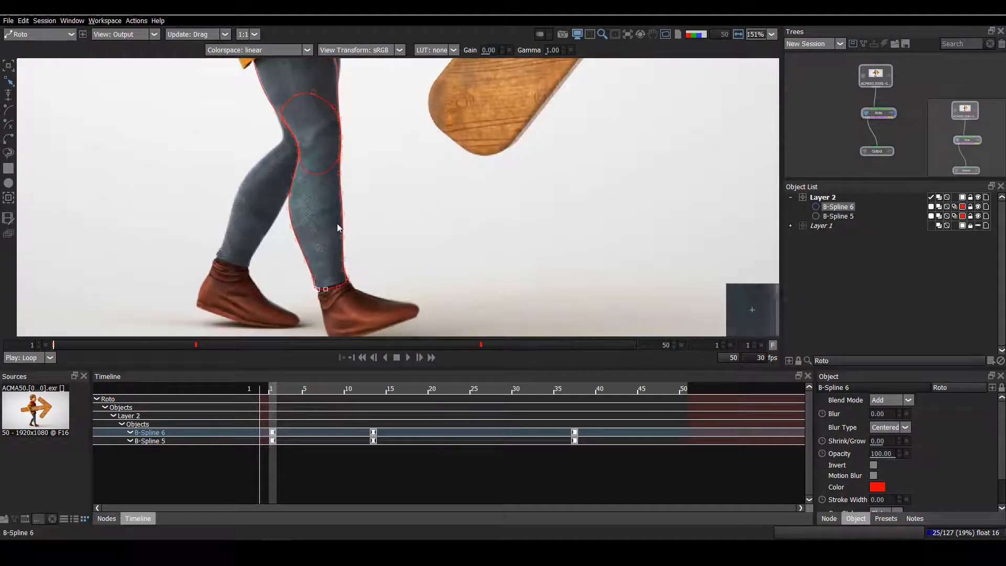
pyautogui.click(342, 202)
pyautogui.keyDown('shift'); pyautogui.click(324, 173); pyautogui.keyUp('shift')
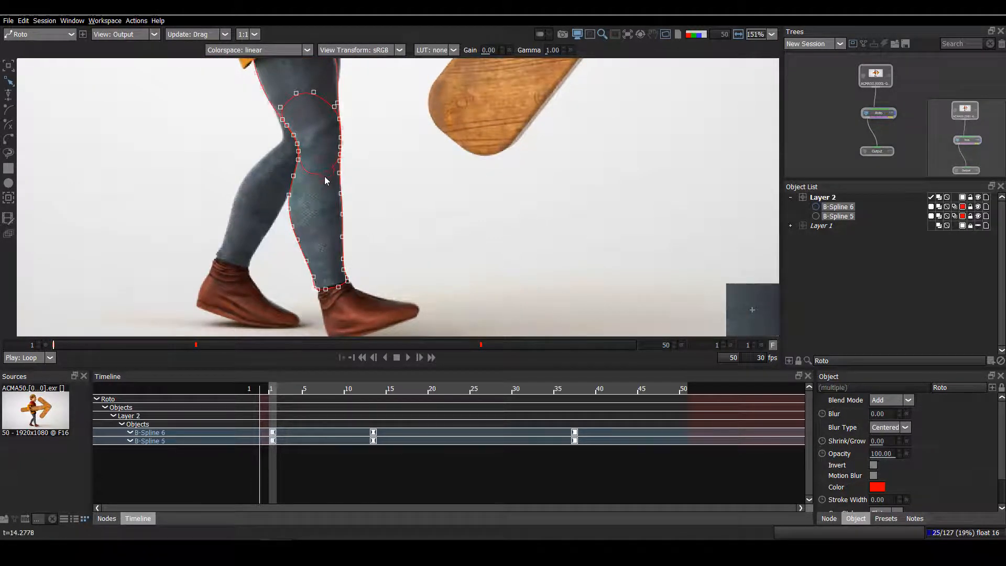
pyautogui.moveTo(330, 183); pyautogui.dragTo(332, 212)
pyautogui.scroll(-3, 332, 215)
pyautogui.scroll(2, 339, 265)
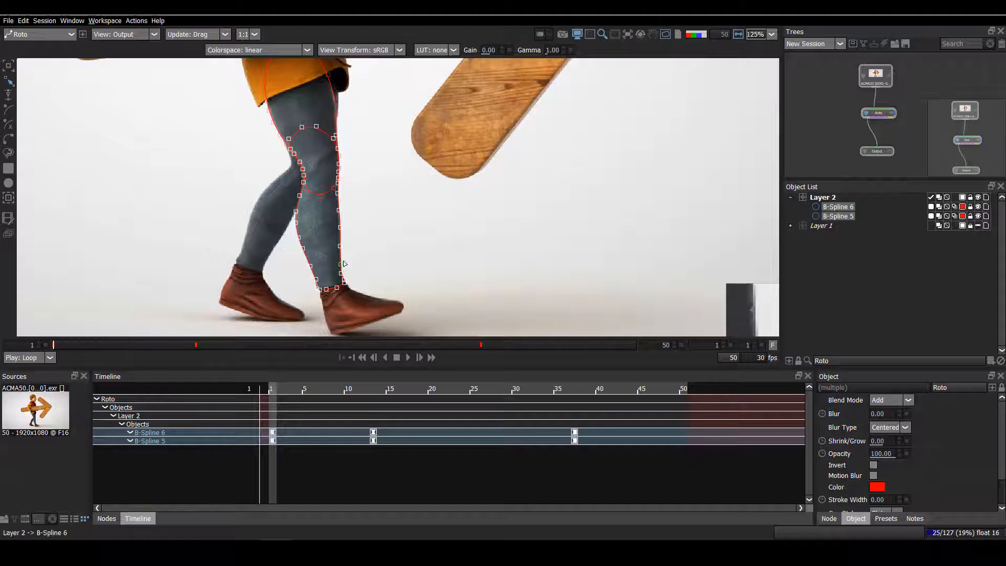
pyautogui.press('Right')
pyautogui.press('Right')
pyautogui.press('Right')
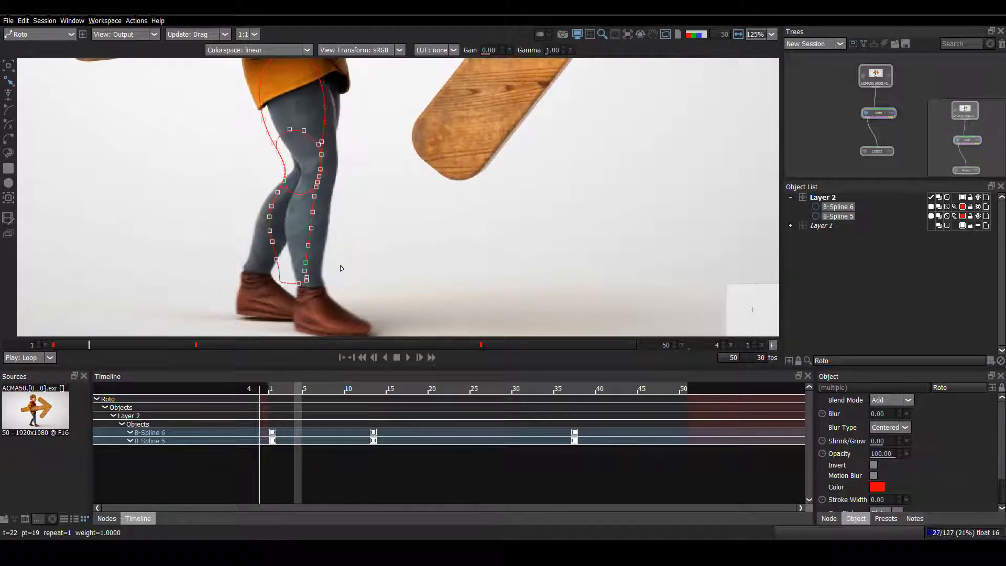
pyautogui.press('Home')
pyautogui.scroll(5, 385, 244)
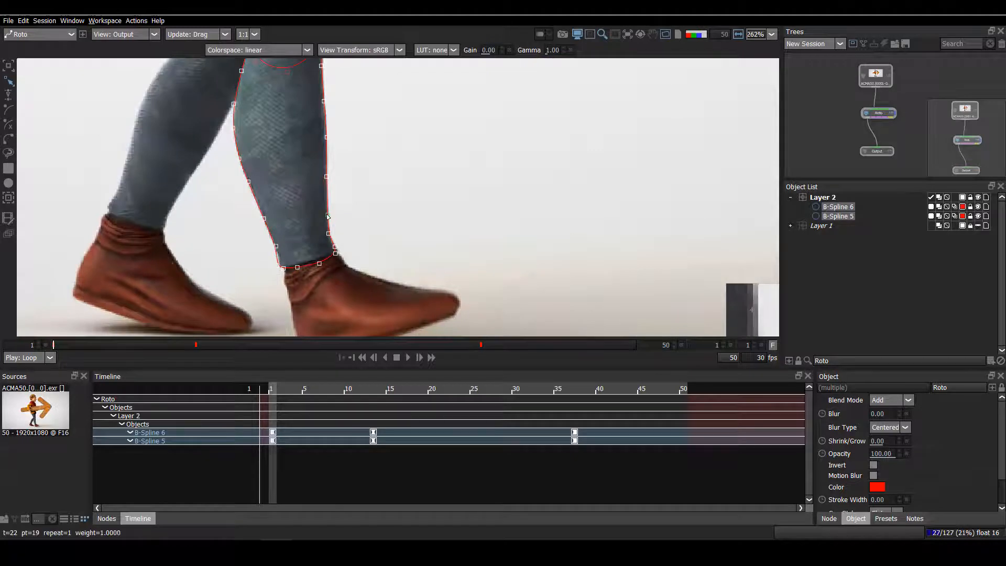
pyautogui.press('space')
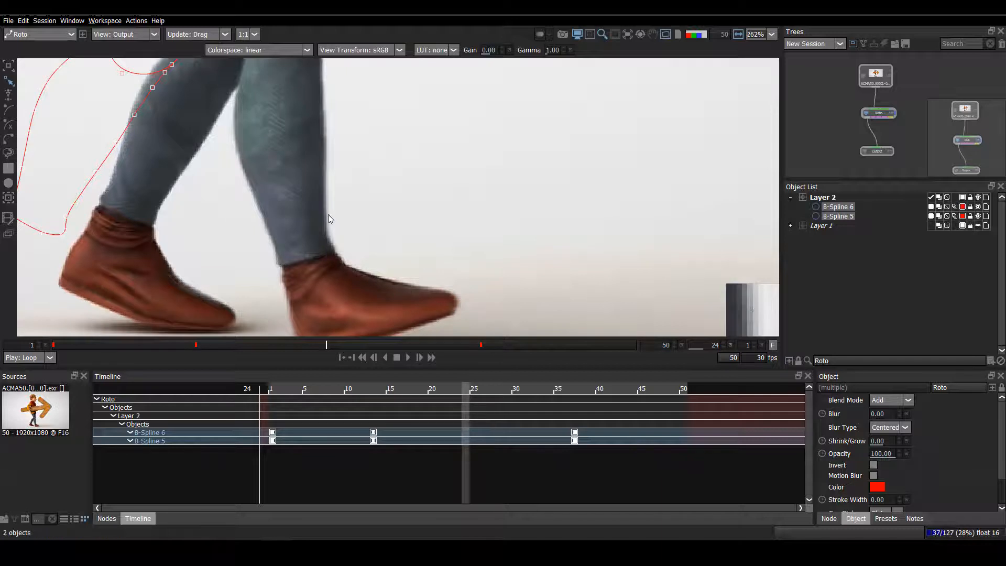
pyautogui.scroll(-3, 328, 215)
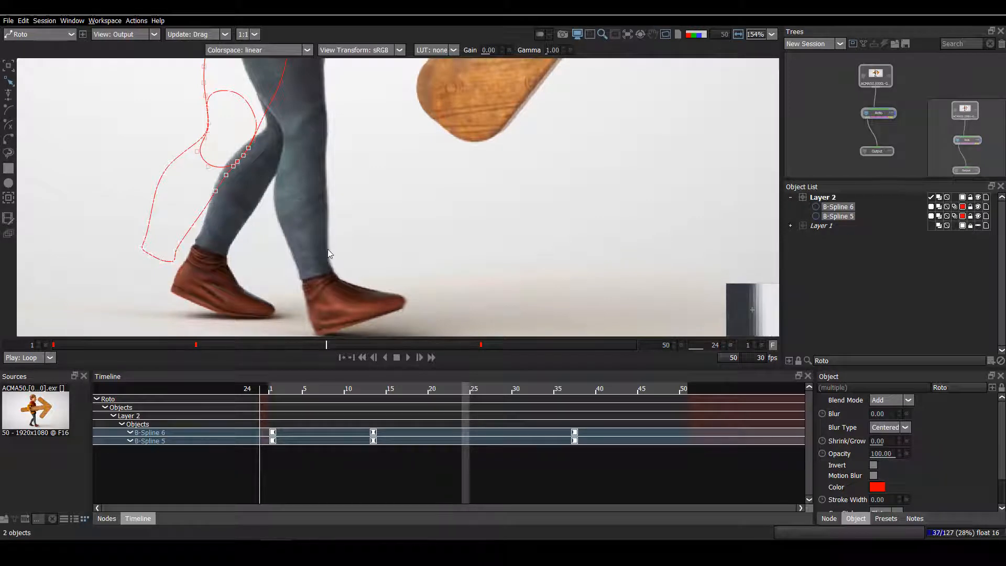
pyautogui.moveTo(497, 202); pyautogui.dragTo(217, 209)
pyautogui.scroll(-3, 383, 133)
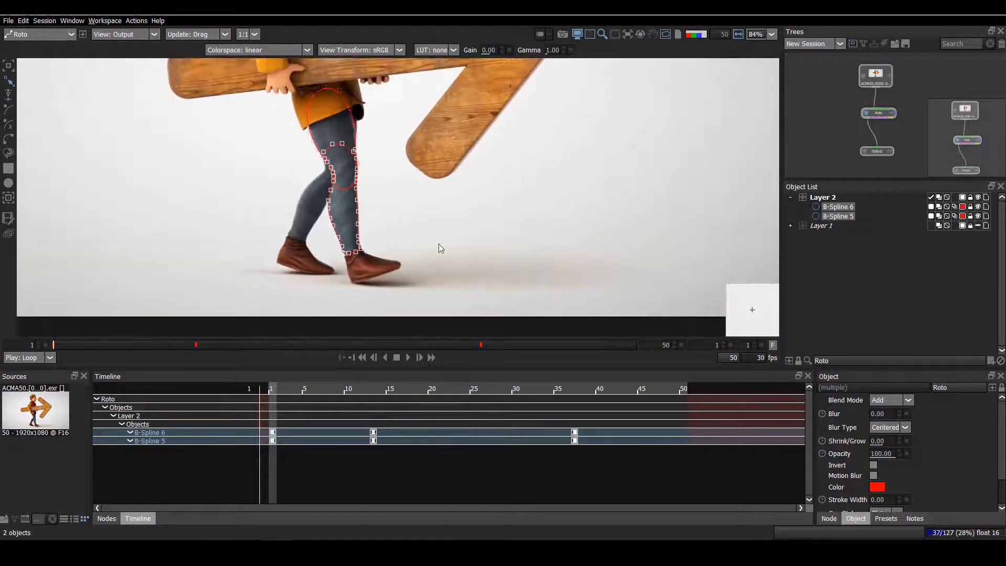
# Select all points of both leg shapes, set frame 1 as the copy reference frame, and paste the points at frame 24.
pyautogui.moveTo(483, 292); pyautogui.dragTo(206, 59)
pyautogui.moveTo(338, 157); pyautogui.dragTo(335, 180)
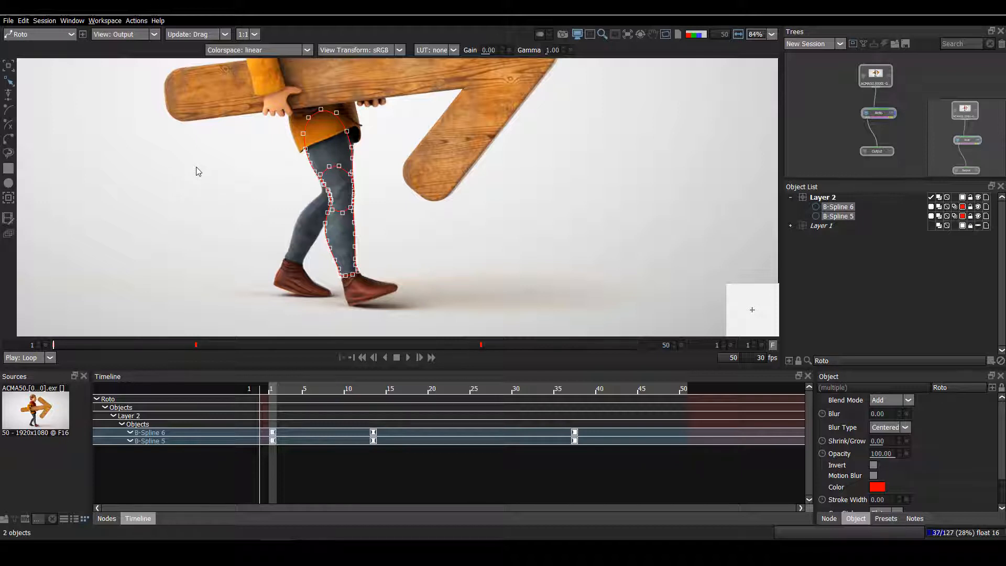
pyautogui.hotkey('shift', 'c')
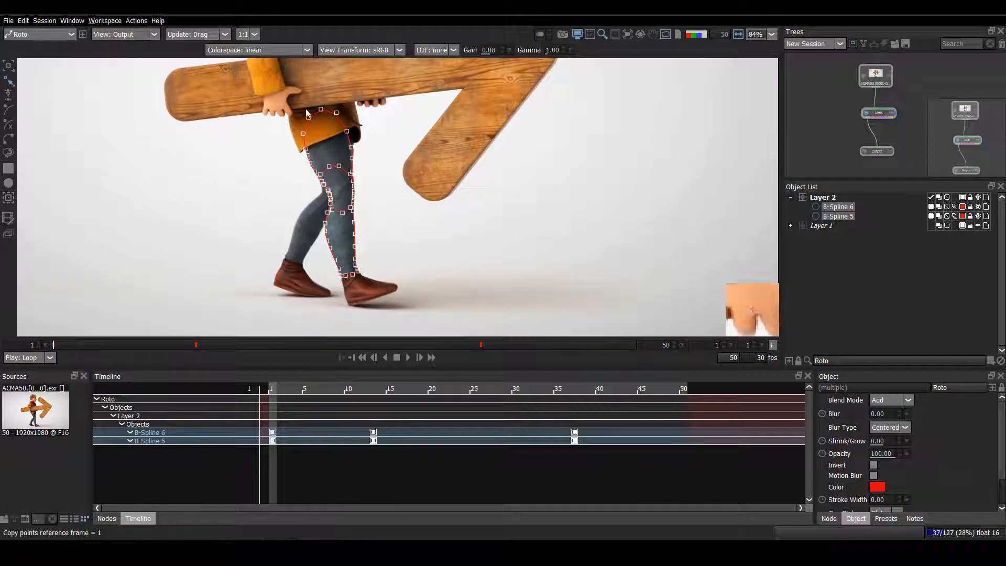
pyautogui.moveTo(429, 83); pyautogui.dragTo(227, 316)
pyautogui.click(332, 344)
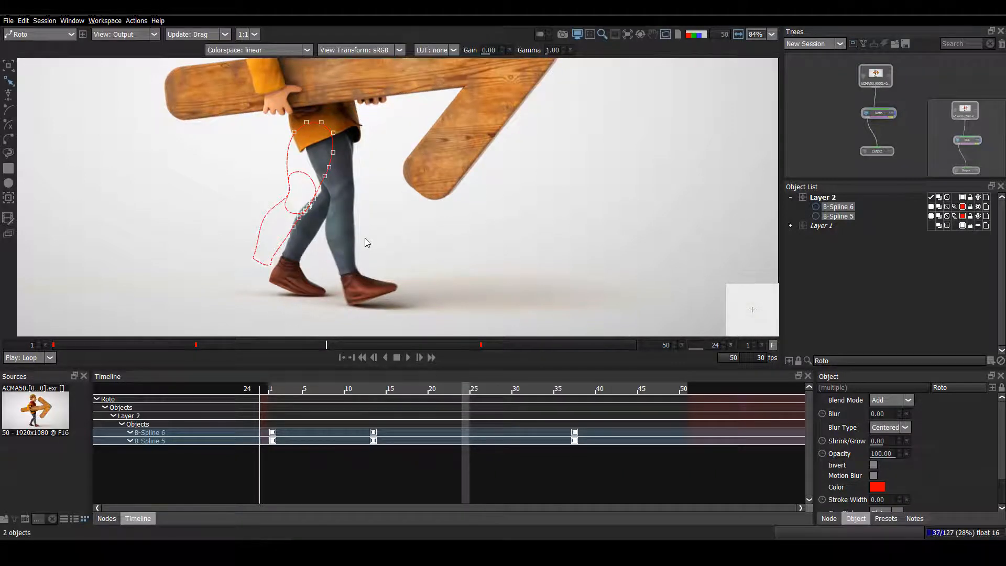
pyautogui.hotkey('alt', 'v')
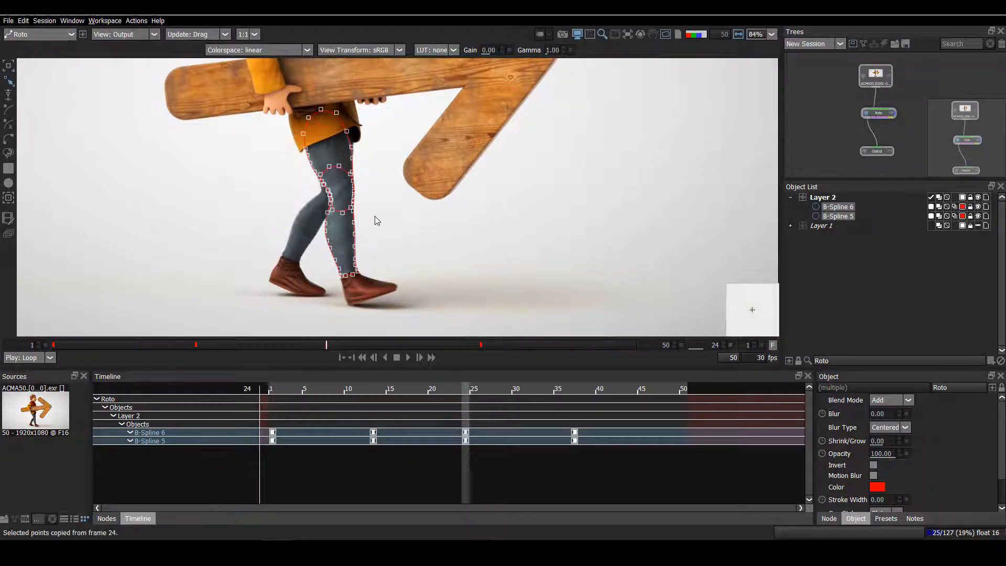
# Inspect the pasted shapes along the near leg at frame 24 and select the lower-leg shape's front shin and ankle points.
pyautogui.scroll(2, 376, 216)
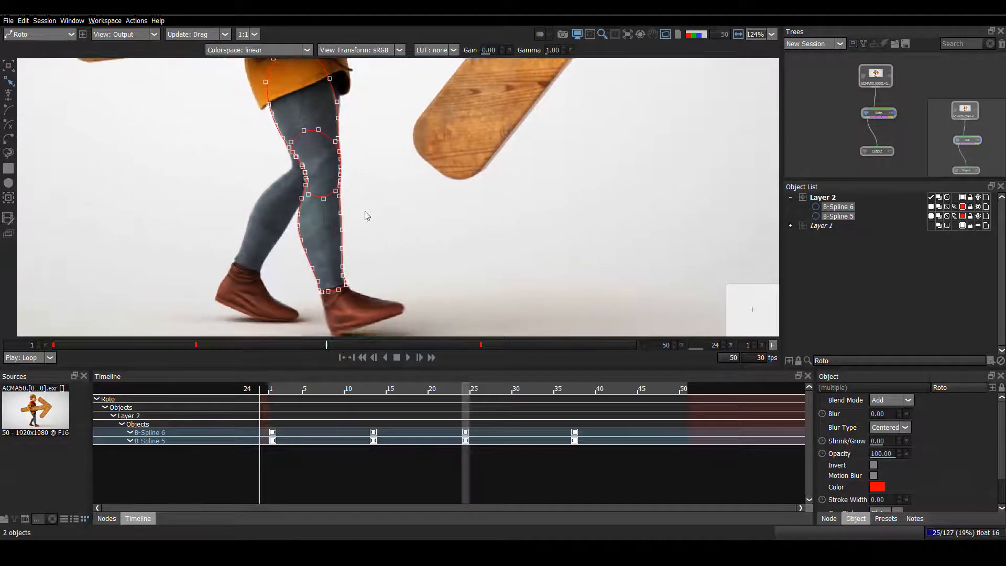
pyautogui.scroll(3, 348, 192)
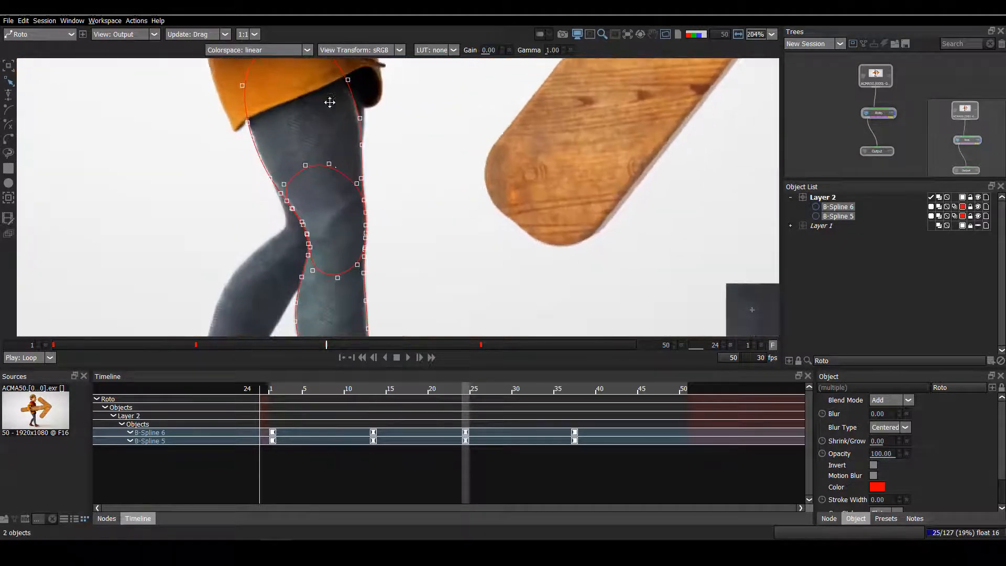
pyautogui.moveTo(330, 103); pyautogui.dragTo(307, 32)
pyautogui.scroll(2, 308, 238)
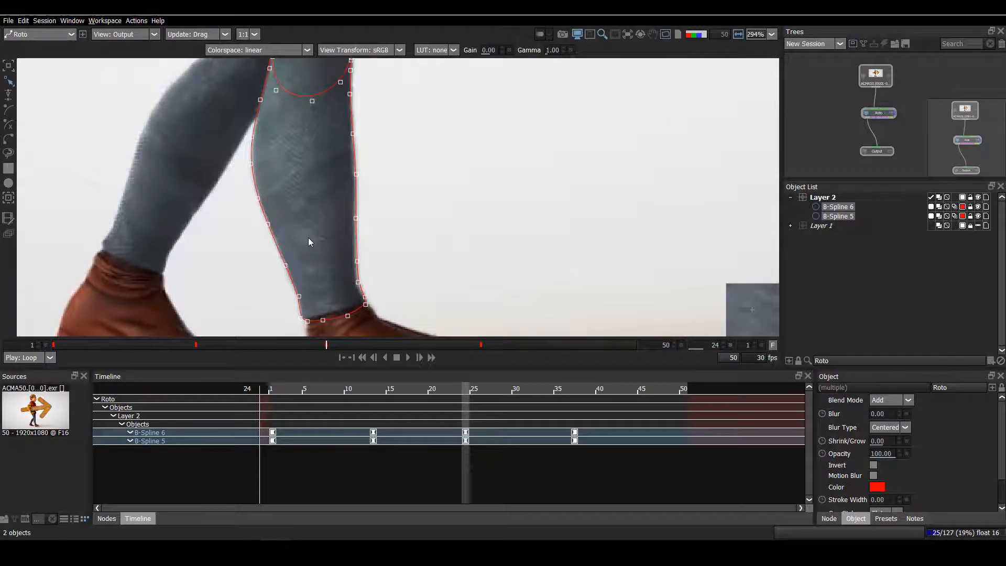
pyautogui.moveTo(308, 238); pyautogui.dragTo(308, 271)
pyautogui.scroll(-1, 354, 209)
pyautogui.moveTo(355, 209); pyautogui.dragTo(344, 160)
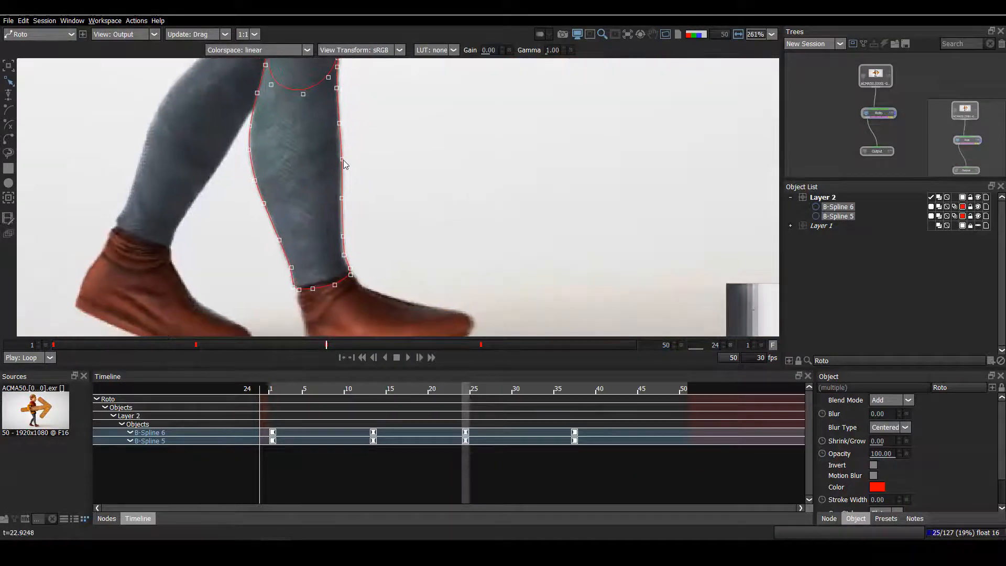
pyautogui.click(344, 159)
pyautogui.moveTo(326, 121); pyautogui.dragTo(389, 293)
pyautogui.scroll(2, 351, 261)
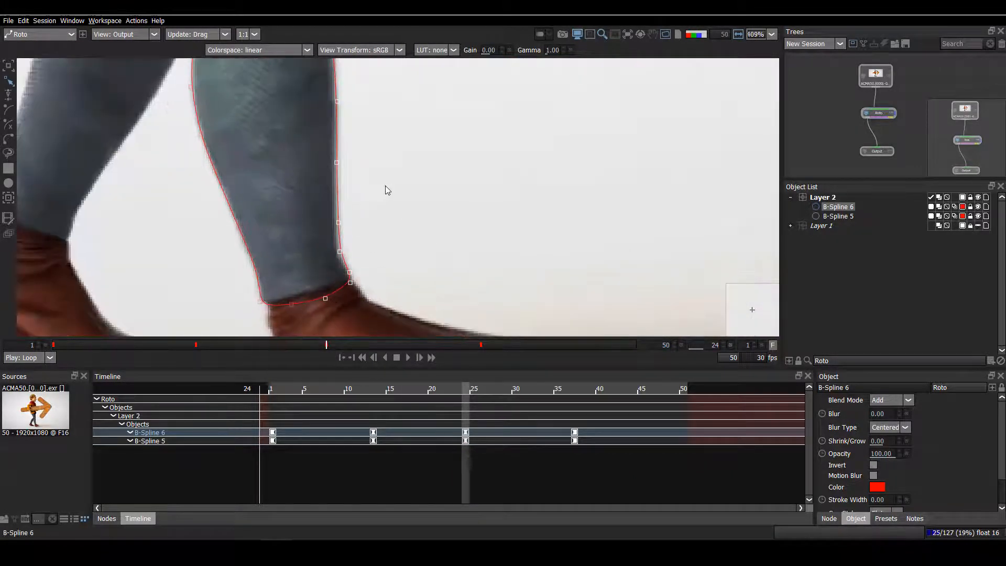
# Adjust the upper-leg shape's front knee points to follow the near leg's edge at frame 24.
pyautogui.moveTo(385, 185); pyautogui.dragTo(357, 517)
pyautogui.click(329, 178)
pyautogui.moveTo(389, 150); pyautogui.dragTo(300, 335)
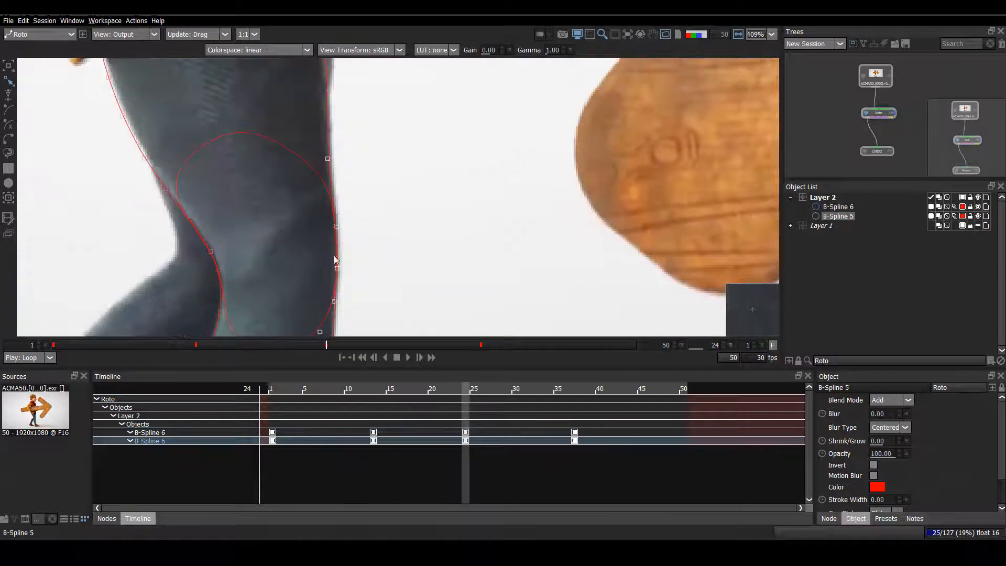
pyautogui.moveTo(354, 210); pyautogui.dragTo(340, 274)
pyautogui.click(325, 263)
pyautogui.scroll(-2, 334, 200)
# Refine the upper-leg shape's back thigh points and the lower-leg shape's back knee point on the near leg at frame 24.
pyautogui.click(193, 231)
pyautogui.moveTo(108, 286); pyautogui.dragTo(245, 70)
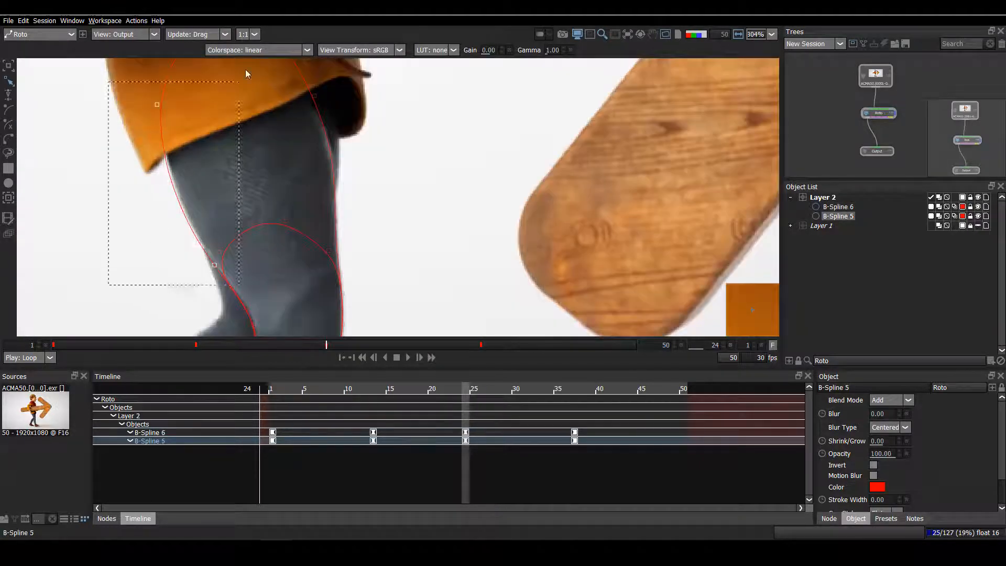
pyautogui.moveTo(296, 302); pyautogui.dragTo(297, 305)
pyautogui.moveTo(298, 304); pyautogui.dragTo(295, 175)
pyautogui.click(244, 219)
pyautogui.moveTo(331, 325); pyautogui.dragTo(328, 224)
pyautogui.scroll(-8, 328, 225)
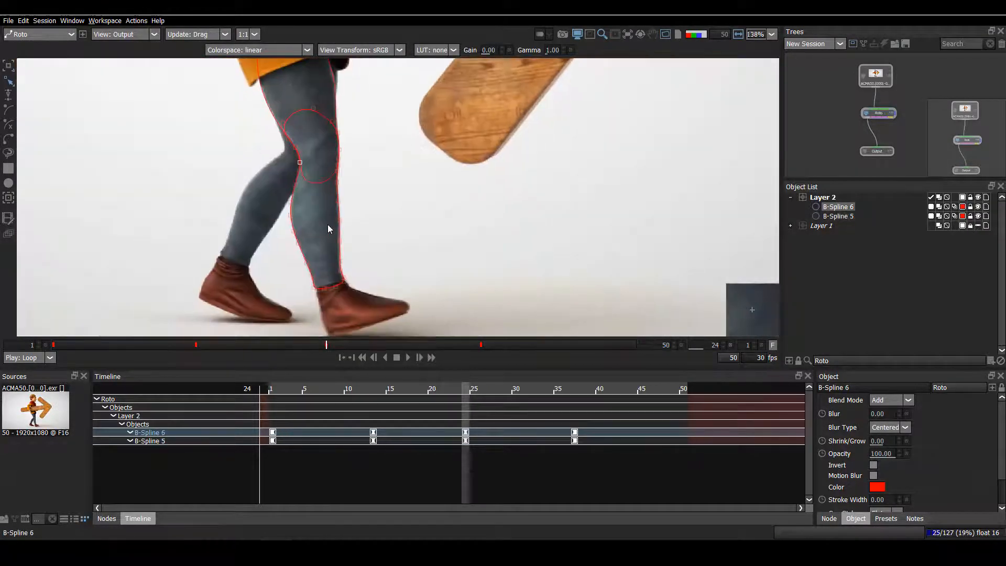
# Select both leg shapes and move them together onto the near leg at frame 50, lining them up at the ankle.
pyautogui.keyDown('shift'); pyautogui.click(326, 195); pyautogui.keyUp('shift')
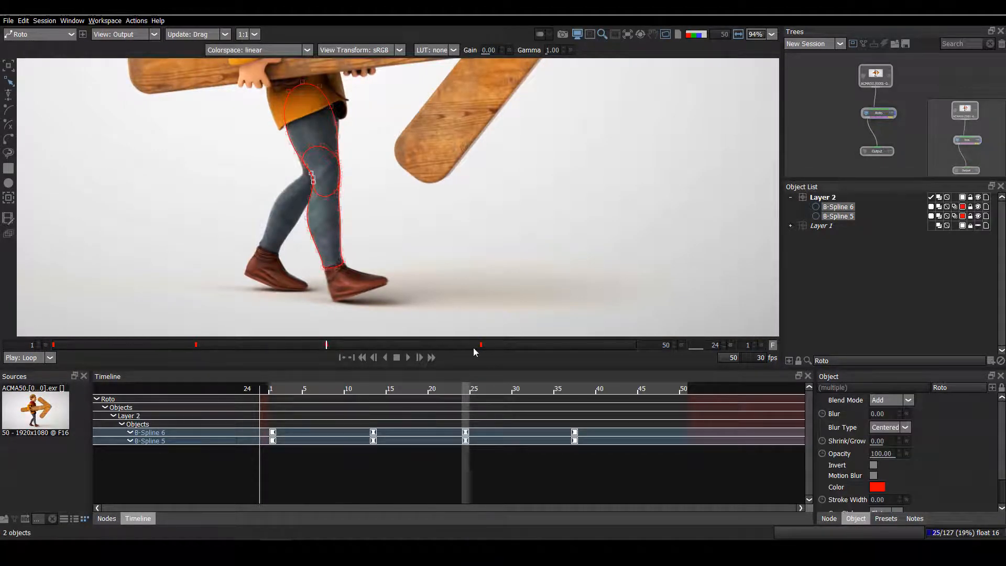
pyautogui.click(635, 345)
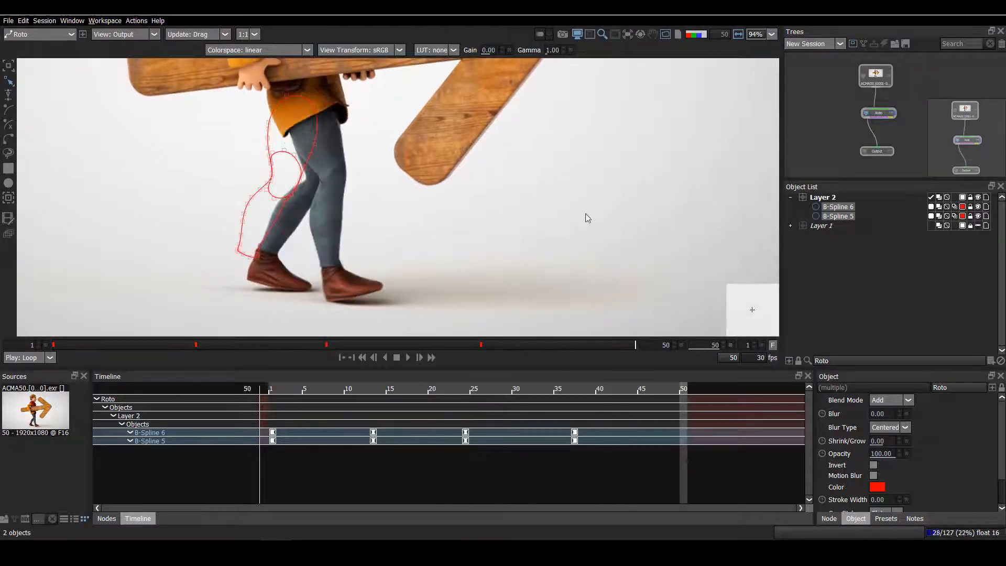
pyautogui.click(449, 212)
pyautogui.scroll(-2, 314, 210)
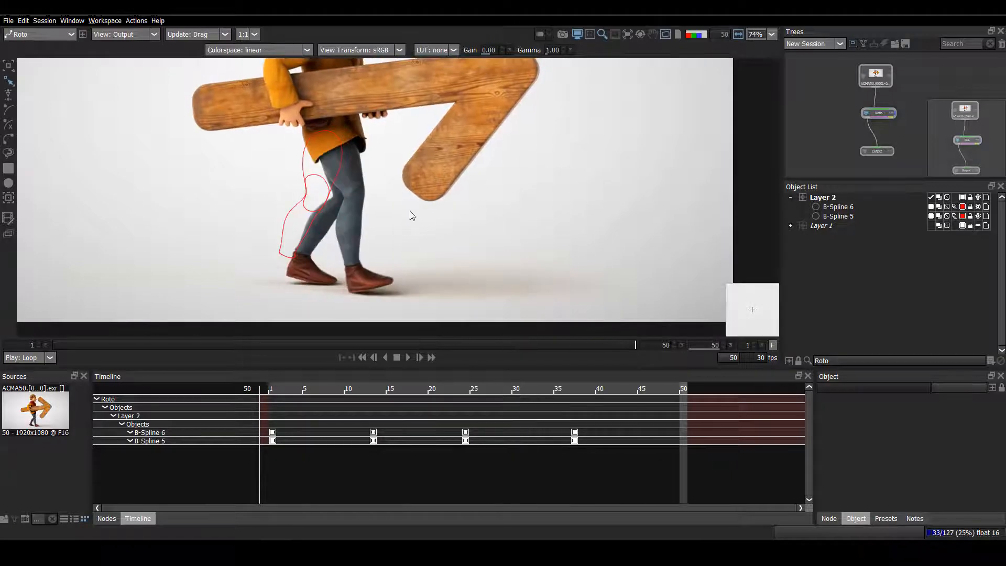
pyautogui.moveTo(411, 213); pyautogui.dragTo(201, 245)
pyautogui.scroll(5, 270, 229)
pyautogui.press('t')
pyautogui.moveTo(337, 193); pyautogui.dragTo(761, 253)
pyautogui.press('t')
pyautogui.moveTo(501, 249); pyautogui.dragTo(487, 273)
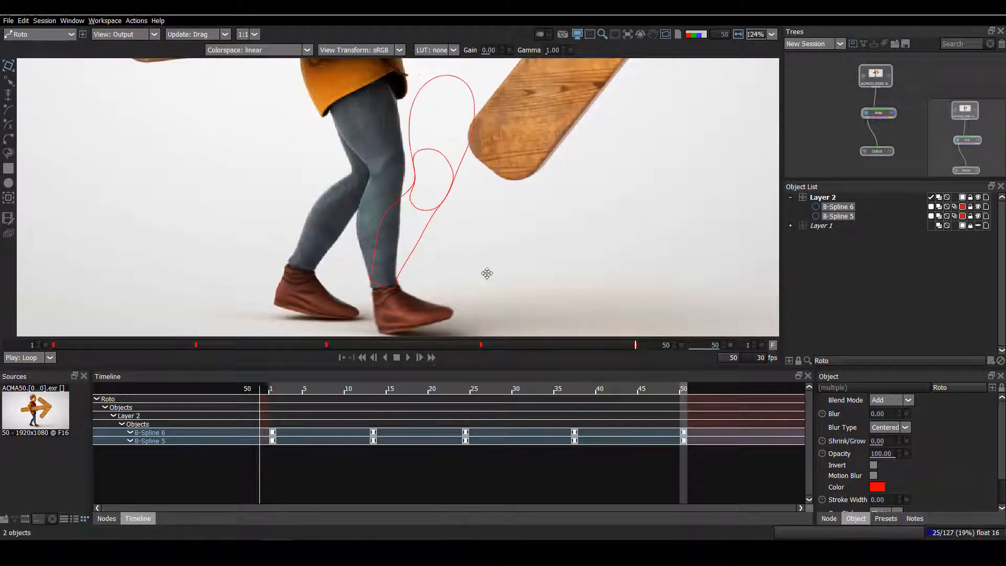
# Rotate both leg shapes about the front ankle at frame 50 to match the near leg's angle.
pyautogui.scroll(10, 487, 273)
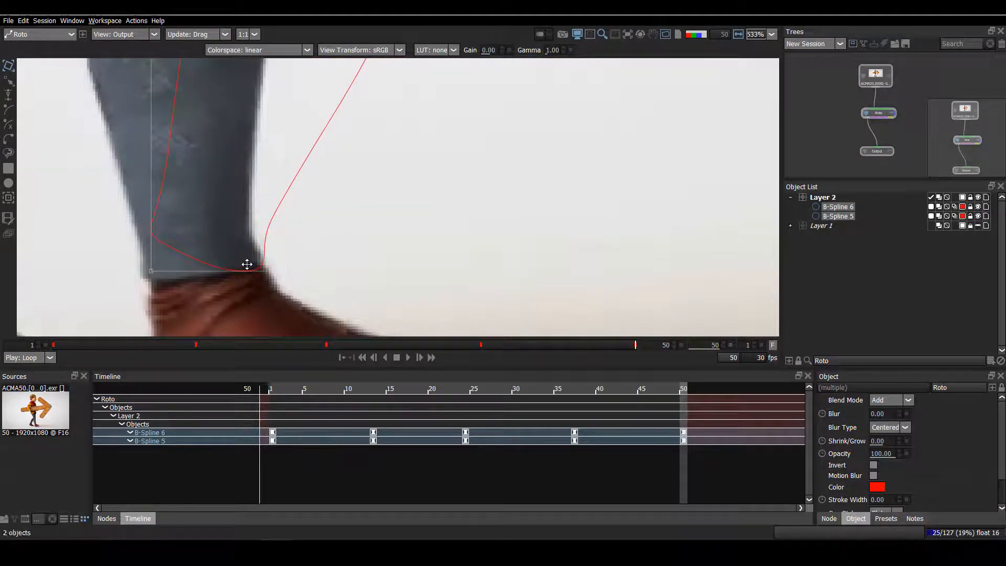
pyautogui.scroll(-6, 262, 266)
pyautogui.moveTo(283, 131); pyautogui.dragTo(293, 319)
pyautogui.moveTo(84, 80); pyautogui.dragTo(42, 102)
pyautogui.moveTo(473, 132); pyautogui.dragTo(397, 153)
pyautogui.scroll(-5, 395, 173)
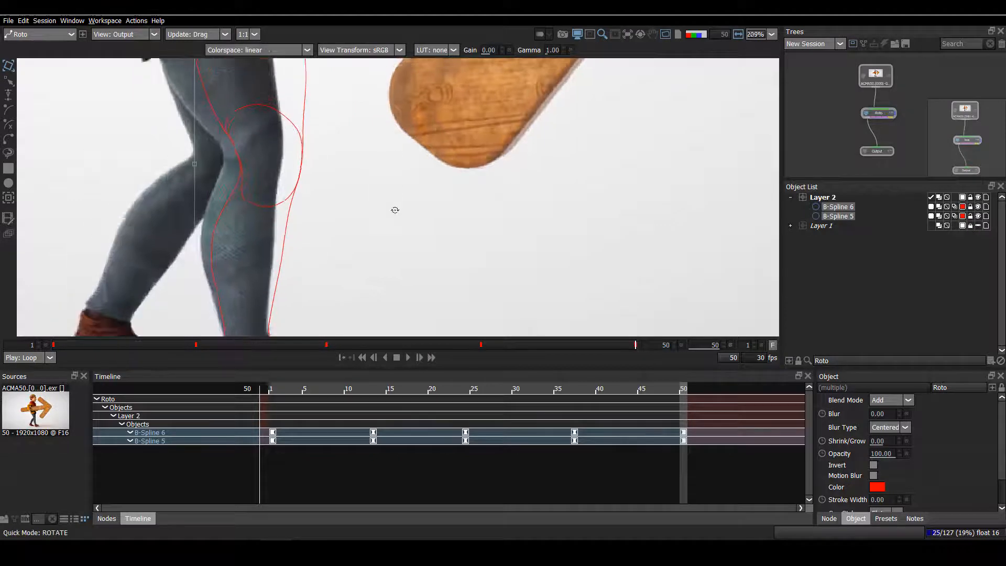
pyautogui.moveTo(346, 133); pyautogui.dragTo(338, 133)
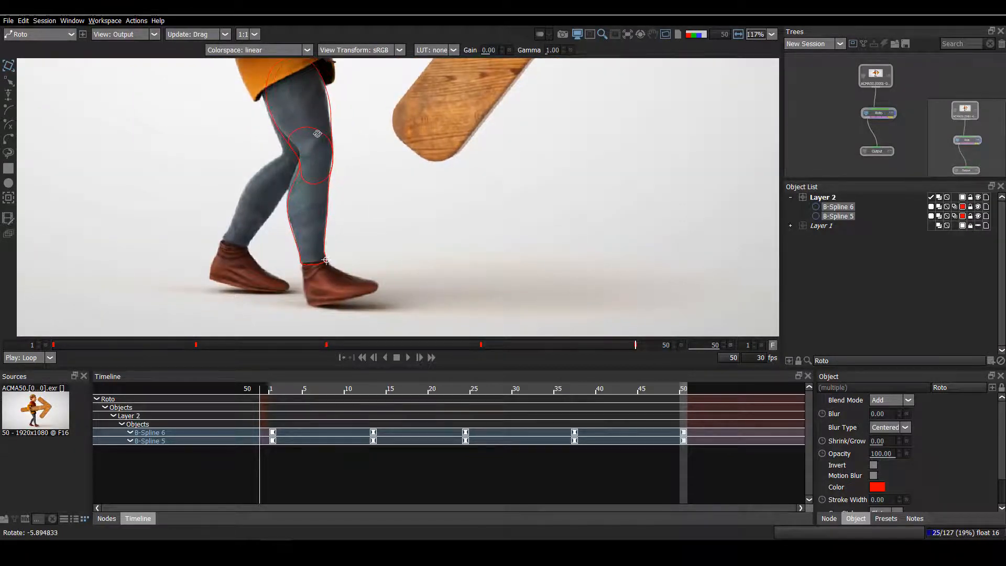
# Stretch both leg shapes upward at frame 50 so the knee overlap and thigh fit the near leg's length.
pyautogui.moveTo(297, 95); pyautogui.dragTo(312, 173)
pyautogui.scroll(3, 312, 166)
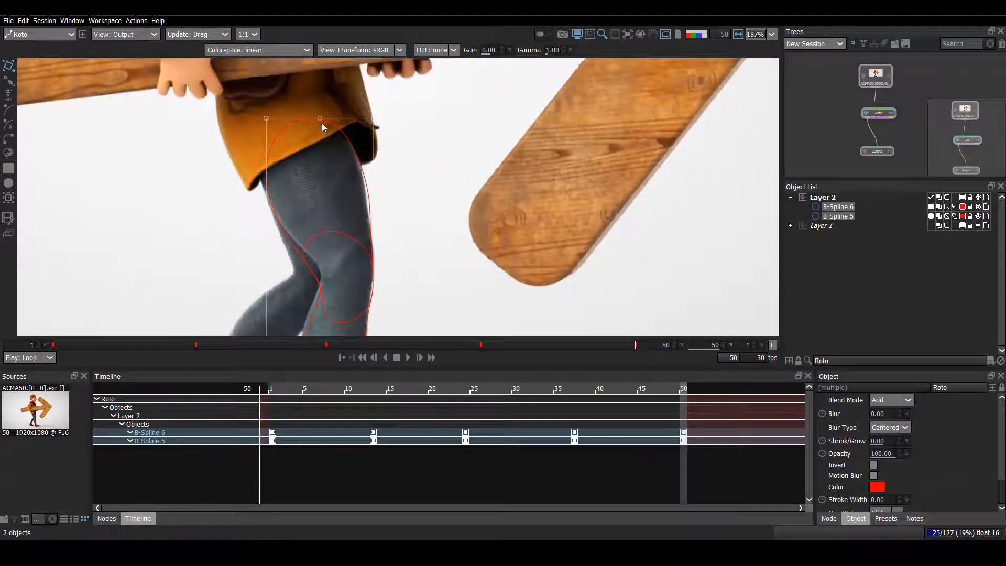
pyautogui.moveTo(321, 107); pyautogui.dragTo(318, 89)
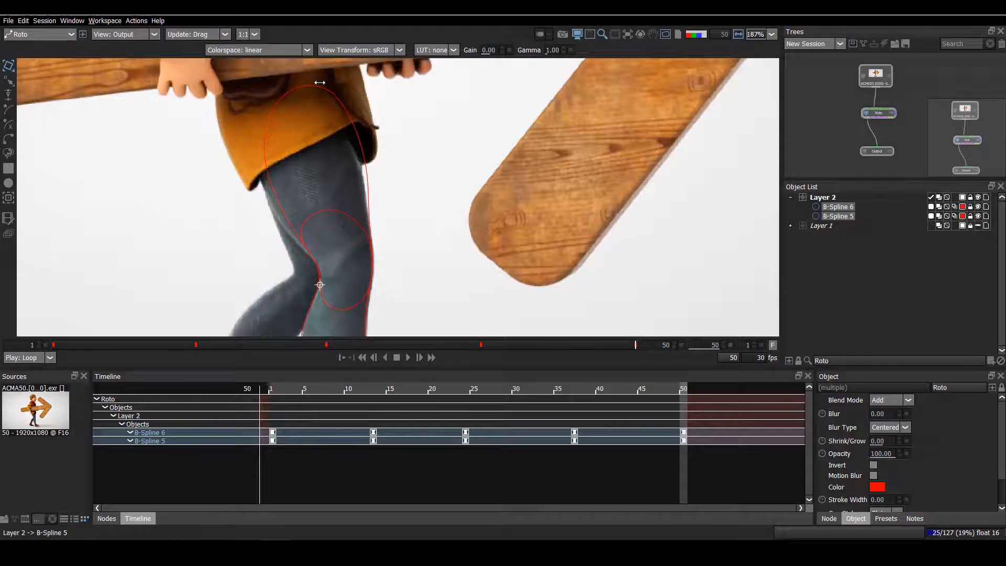
pyautogui.scroll(-5, 344, 139)
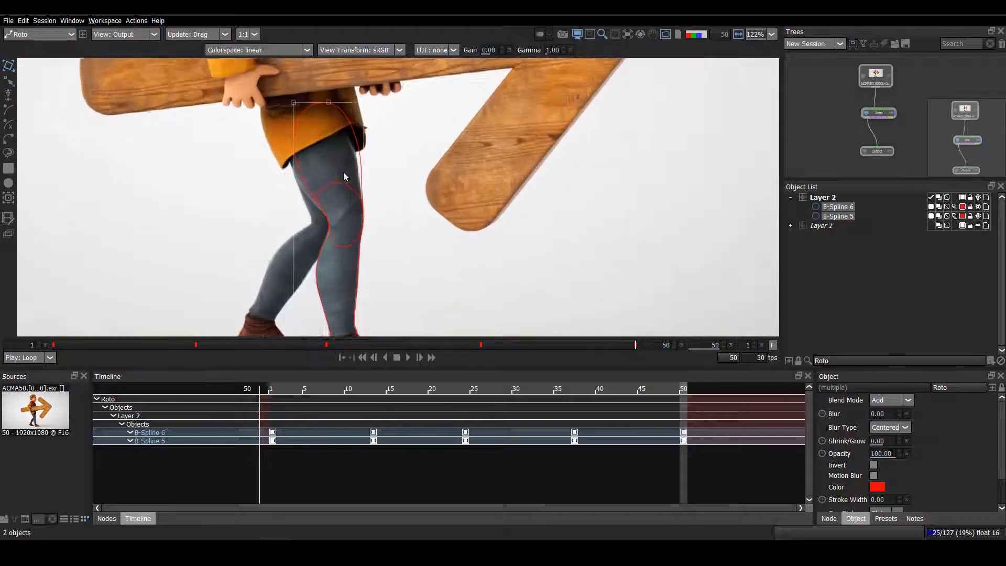
pyautogui.scroll(2, 344, 172)
# Select the thigh and knee points of both shapes and rotate them about the knee to match the near thigh.
pyautogui.moveTo(452, 70); pyautogui.dragTo(240, 238)
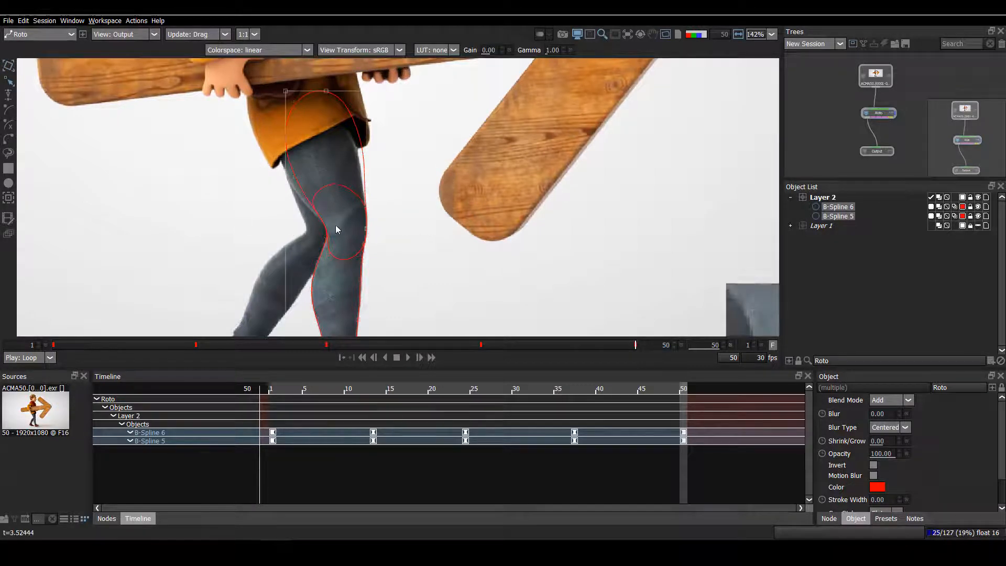
pyautogui.press('t')
pyautogui.press('q')
pyautogui.moveTo(436, 196); pyautogui.dragTo(430, 199)
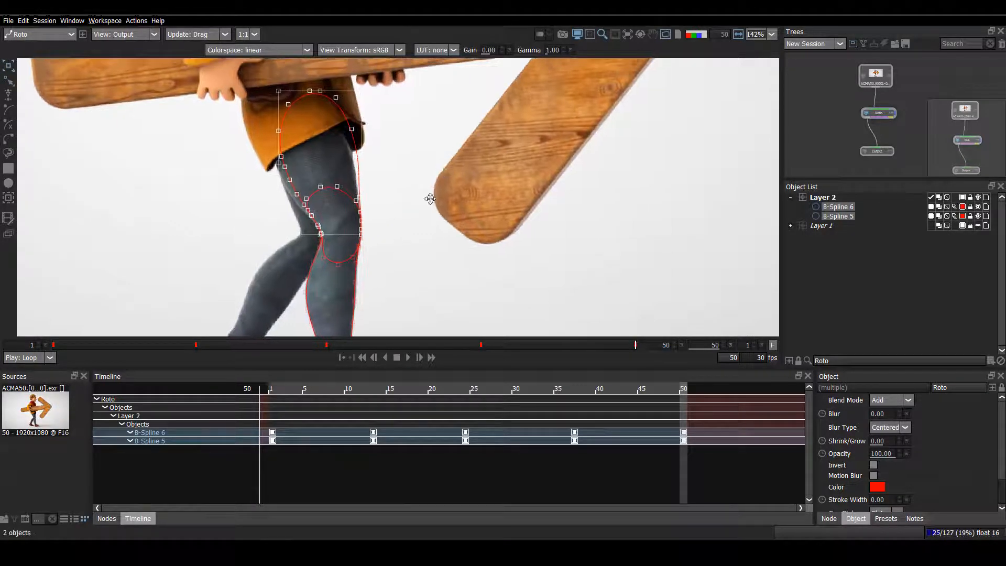
pyautogui.moveTo(624, 122); pyautogui.dragTo(439, 107)
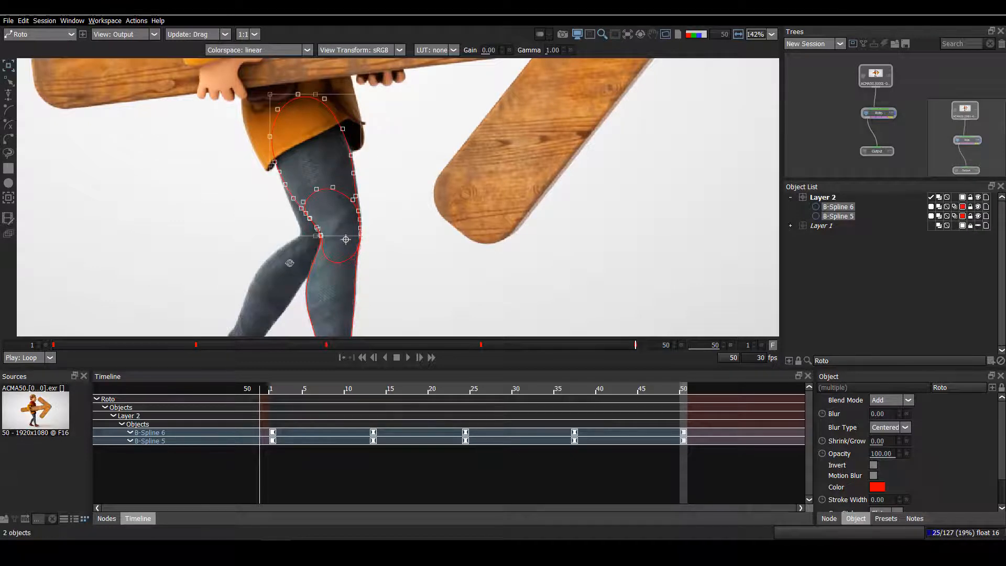
# Adjust the back thigh and back knee points of the leg shapes to the near leg's rear edge at frame 50.
pyautogui.scroll(5, 289, 247)
pyautogui.click(300, 117)
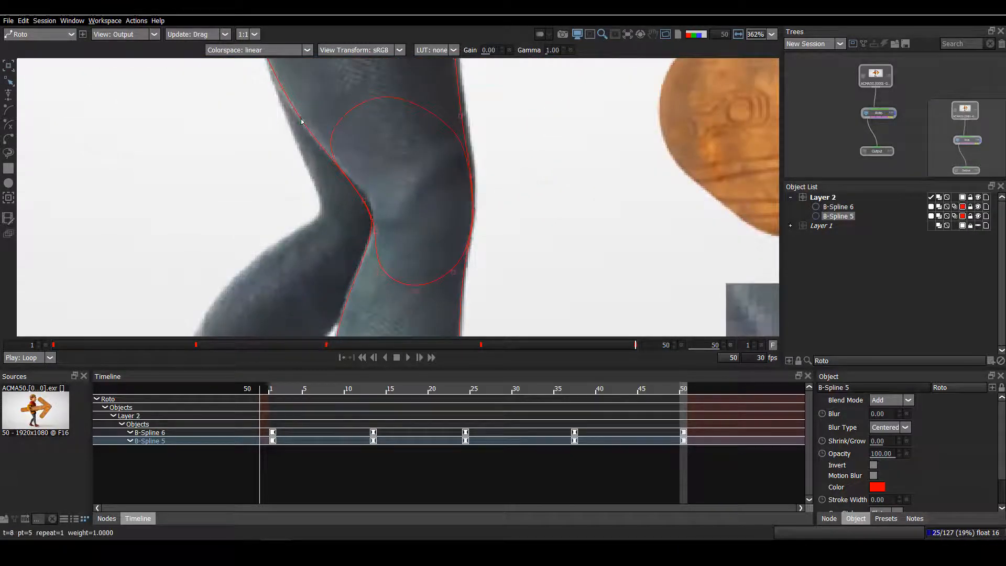
pyautogui.moveTo(301, 118); pyautogui.dragTo(281, 141)
pyautogui.moveTo(267, 289); pyautogui.dragTo(357, 185)
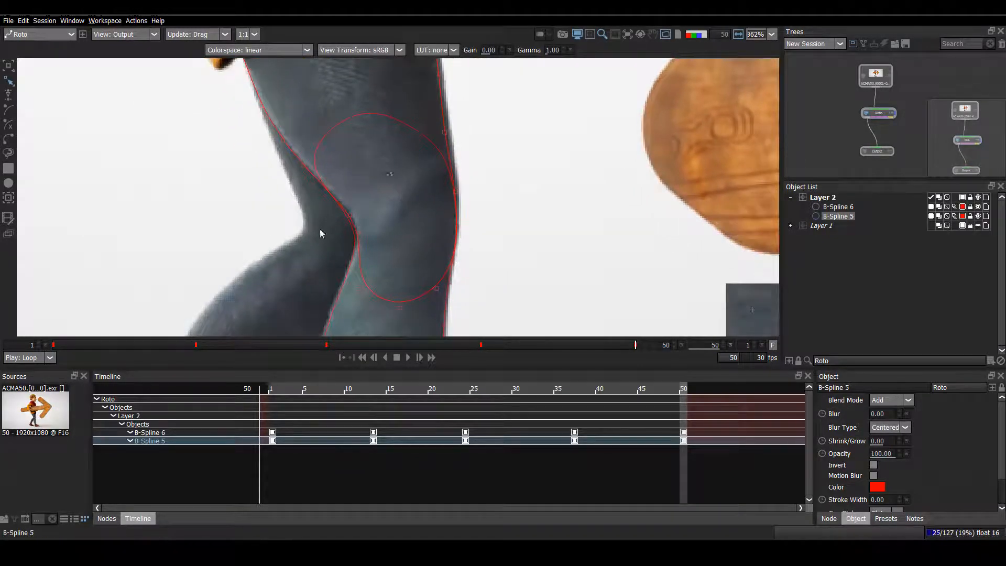
pyautogui.moveTo(320, 228); pyautogui.dragTo(357, 182)
pyautogui.click(348, 216)
pyautogui.moveTo(398, 149); pyautogui.dragTo(284, 244)
# Fit the lower-leg shape's rear ankle points to the near leg just above the boot at frame 50.
pyautogui.moveTo(355, 236); pyautogui.dragTo(401, 68)
pyautogui.moveTo(362, 294); pyautogui.dragTo(335, 68)
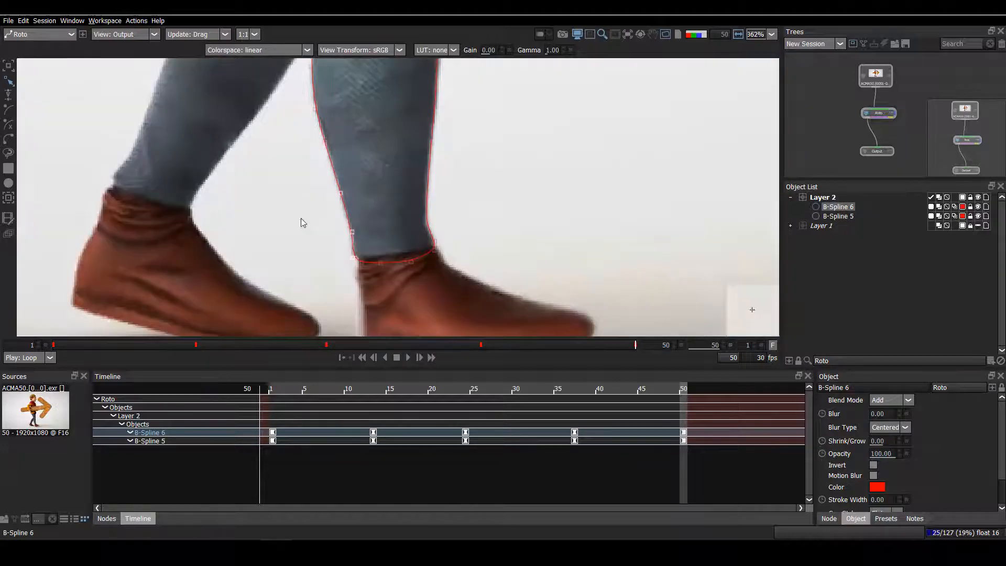
pyautogui.moveTo(435, 74); pyautogui.dragTo(414, 380)
# Select the upper-leg shape's front thigh points and align them with the near leg's front edge at frame 50.
pyautogui.moveTo(411, 187); pyautogui.dragTo(399, 247)
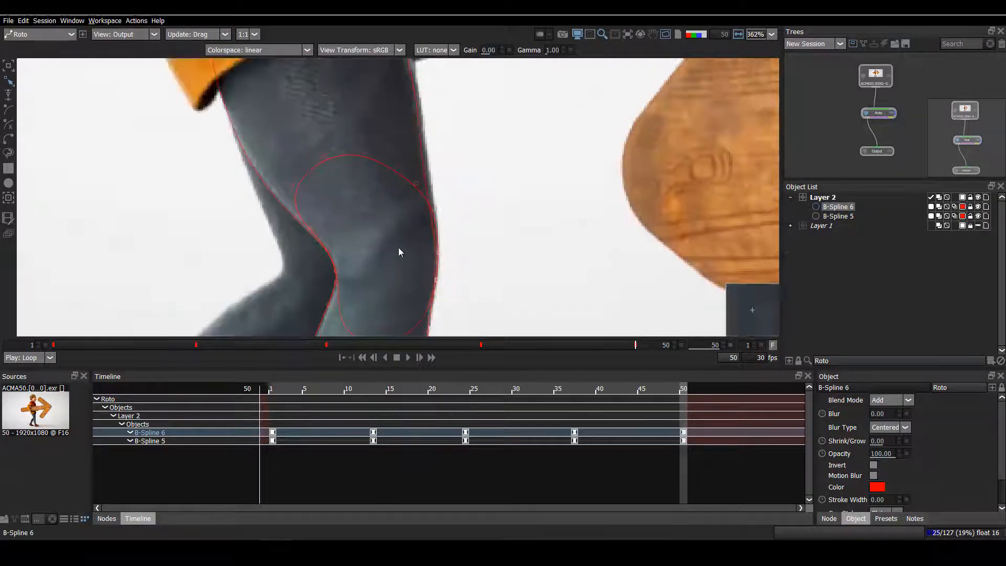
pyautogui.click(425, 193)
pyautogui.scroll(-2, 426, 194)
pyautogui.moveTo(424, 210); pyautogui.dragTo(421, 239)
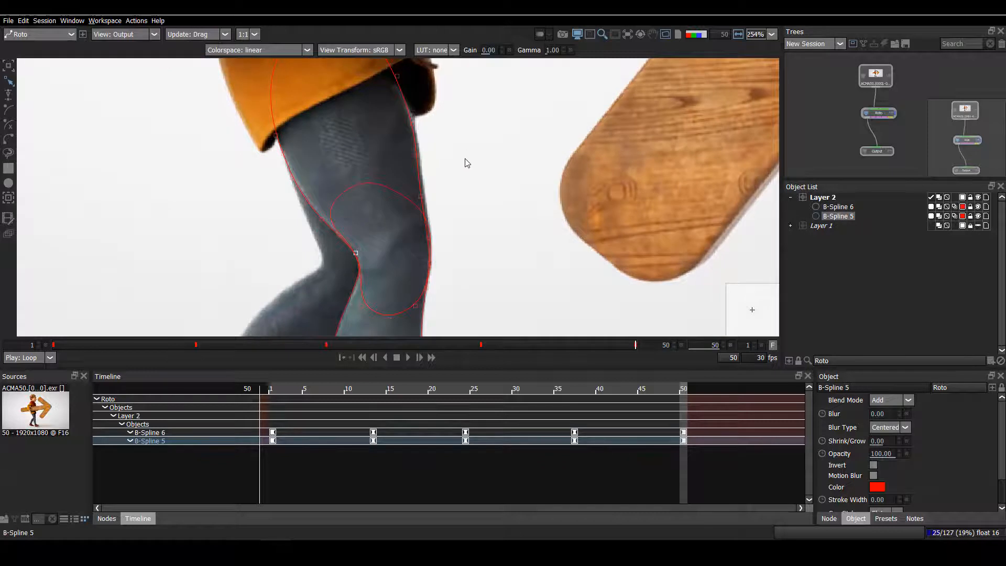
pyautogui.scroll(-1, 467, 163)
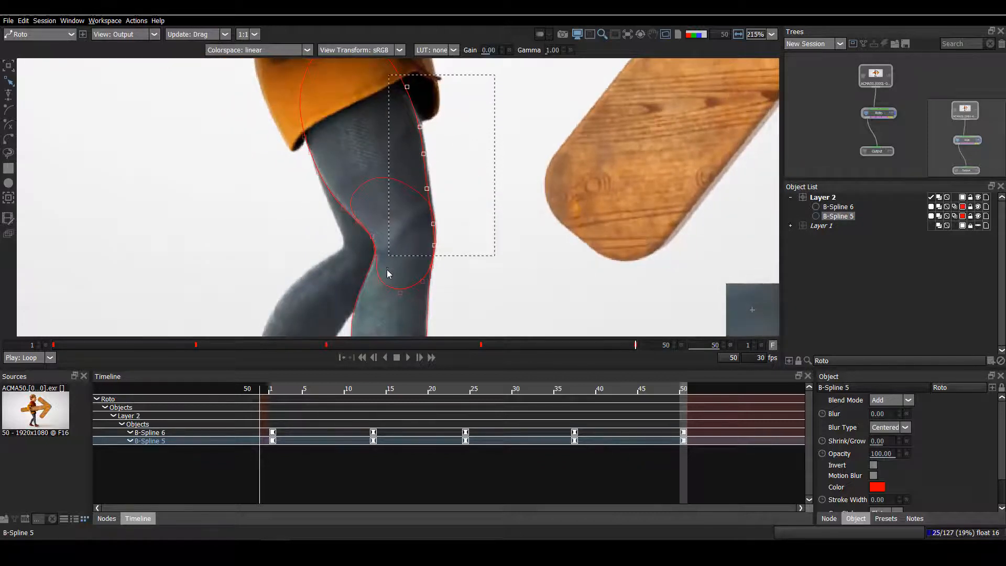
pyautogui.scroll(3, 398, 283)
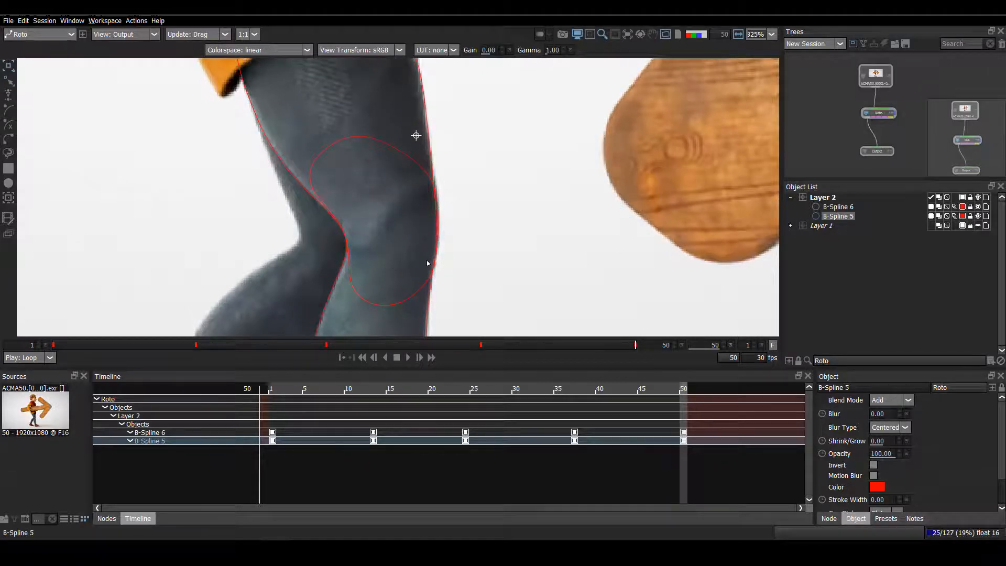
# Refine the upper-leg shape's front kneecap points along the near knee at frame 50.
pyautogui.scroll(2, 427, 231)
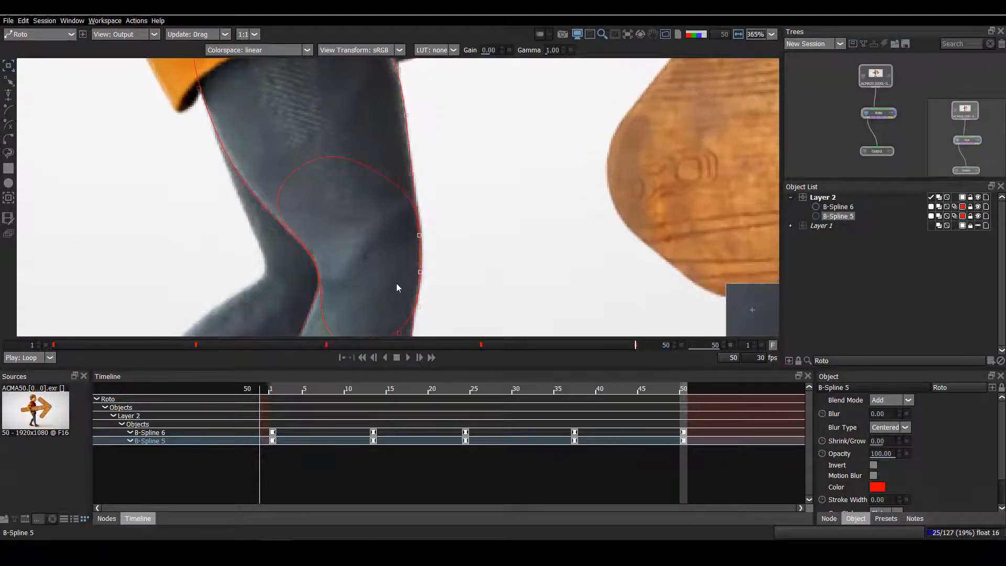
pyautogui.moveTo(444, 228); pyautogui.dragTo(438, 290)
pyautogui.moveTo(452, 121); pyautogui.dragTo(395, 247)
# Adjust the lower-leg shape's front knee and shin points to follow the near leg down to the boot at frame 50.
pyautogui.moveTo(356, 187); pyautogui.dragTo(360, 101)
pyautogui.moveTo(404, 239); pyautogui.dragTo(367, 327)
pyautogui.click(371, 196)
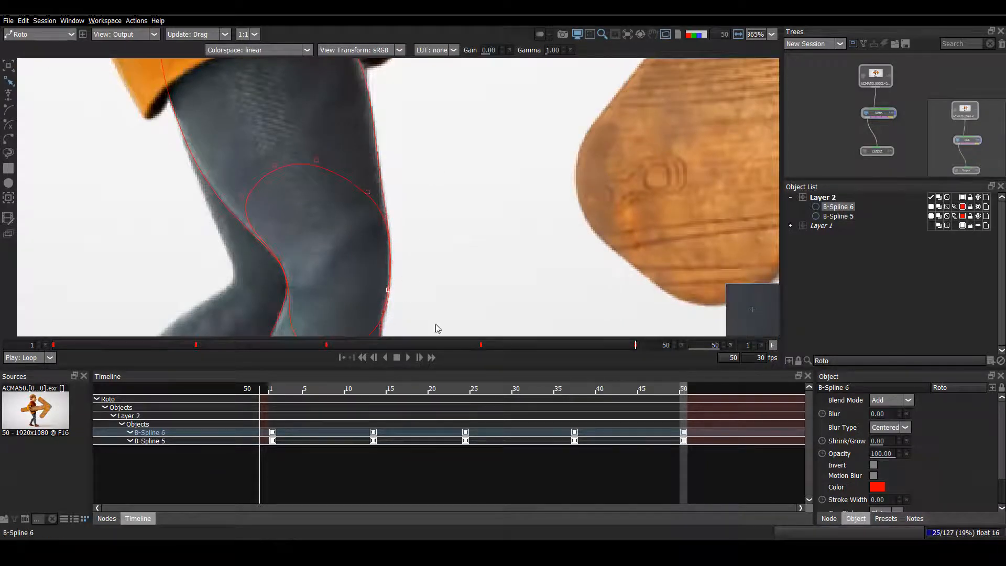
pyautogui.moveTo(407, 291); pyautogui.dragTo(418, 228)
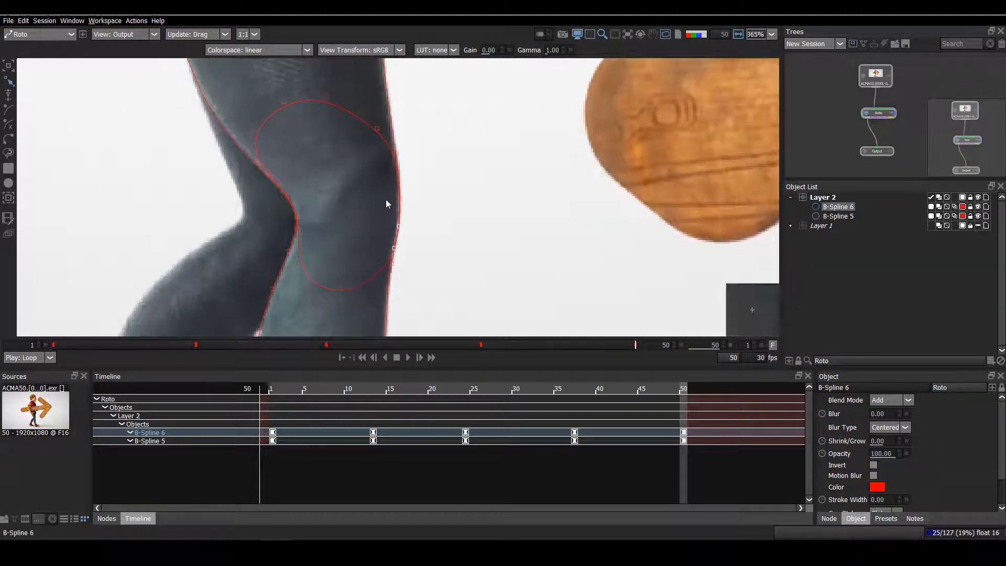
pyautogui.scroll(-5, 450, 199)
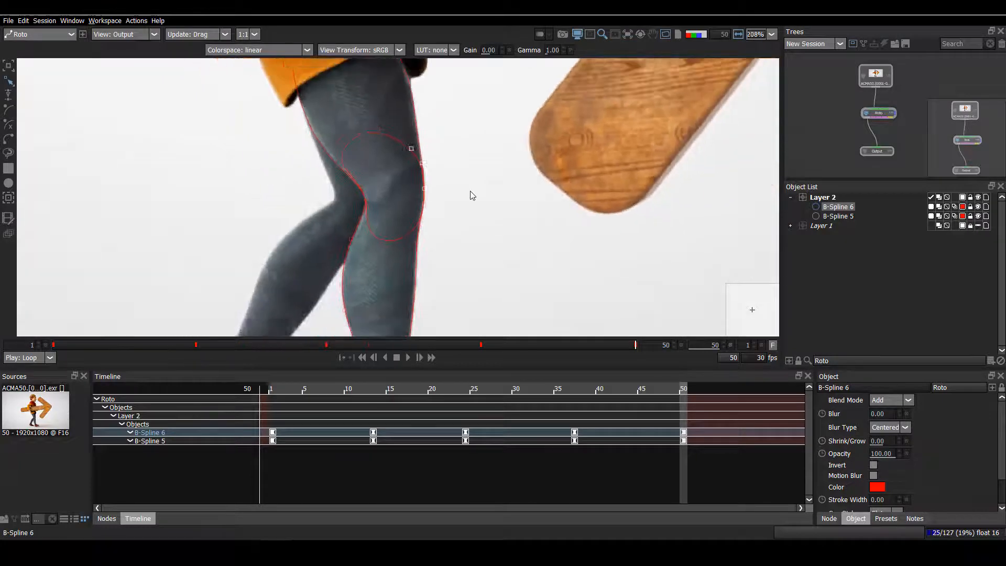
pyautogui.scroll(-4, 465, 202)
pyautogui.scroll(3, 462, 226)
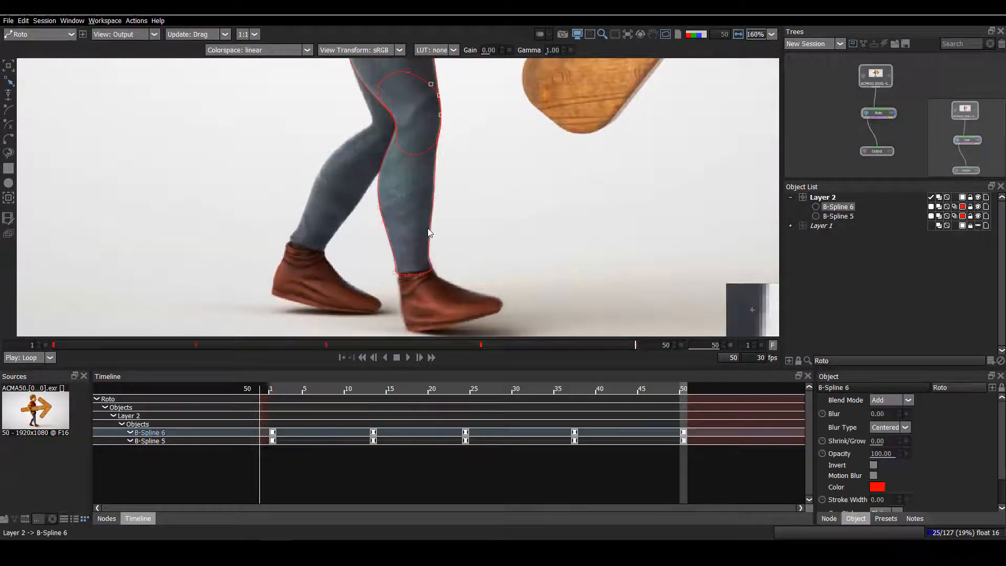
pyautogui.scroll(2, 428, 247)
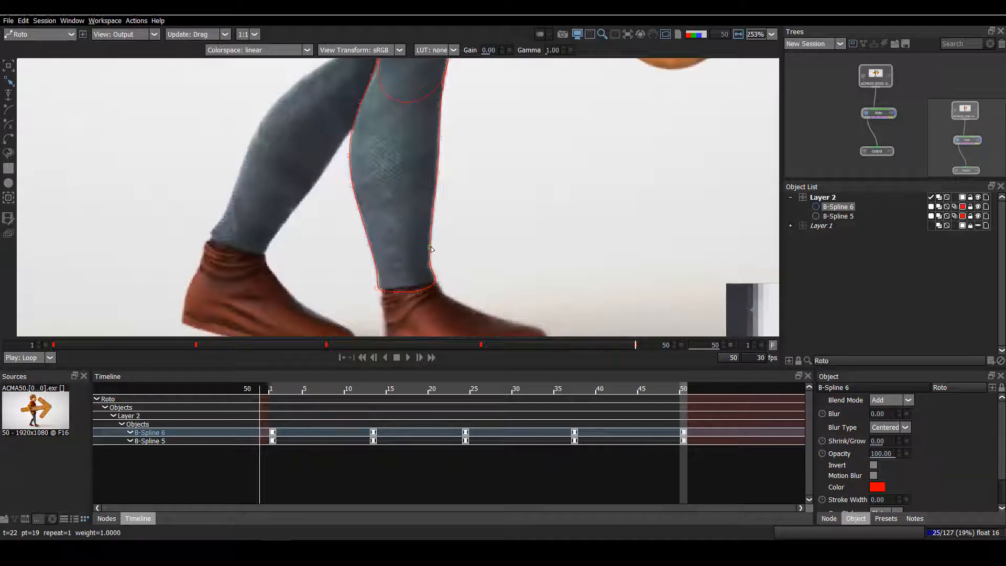
# Step back frame by frame from frame 50 to frame 26, comparing the interpolated shapes with the near leg.
pyautogui.press('z')
pyautogui.press('z')
pyautogui.press('z')
pyautogui.press('z')
pyautogui.press('z')
pyautogui.press('z')
pyautogui.press('z')
pyautogui.press('z')
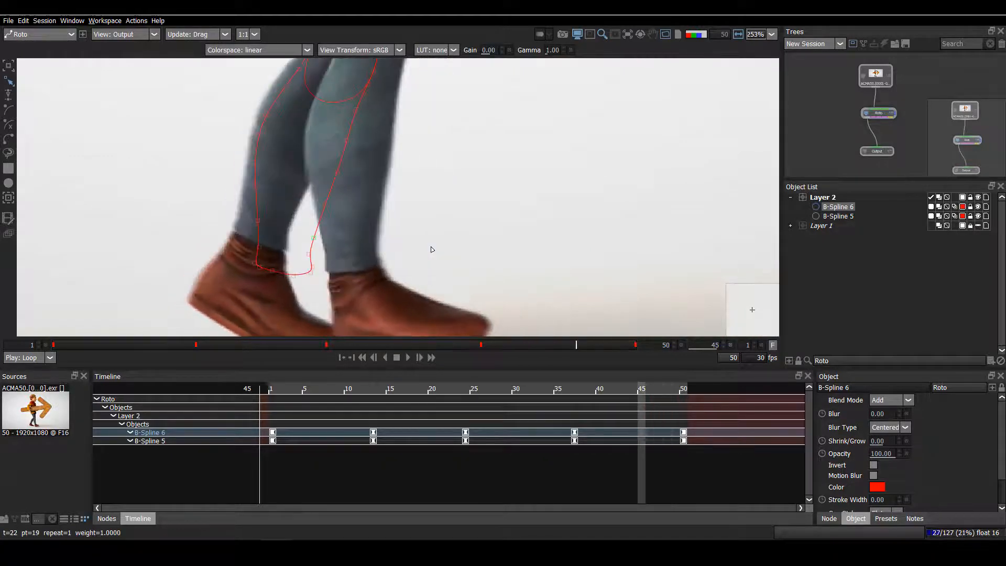
pyautogui.press('Left')
pyautogui.press('Left')
pyautogui.press('Left')
pyautogui.press('Left')
pyautogui.press('Left')
pyautogui.press('Left')
pyautogui.press('Left')
pyautogui.press('Left')
pyautogui.press('Left')
pyautogui.press('Left')
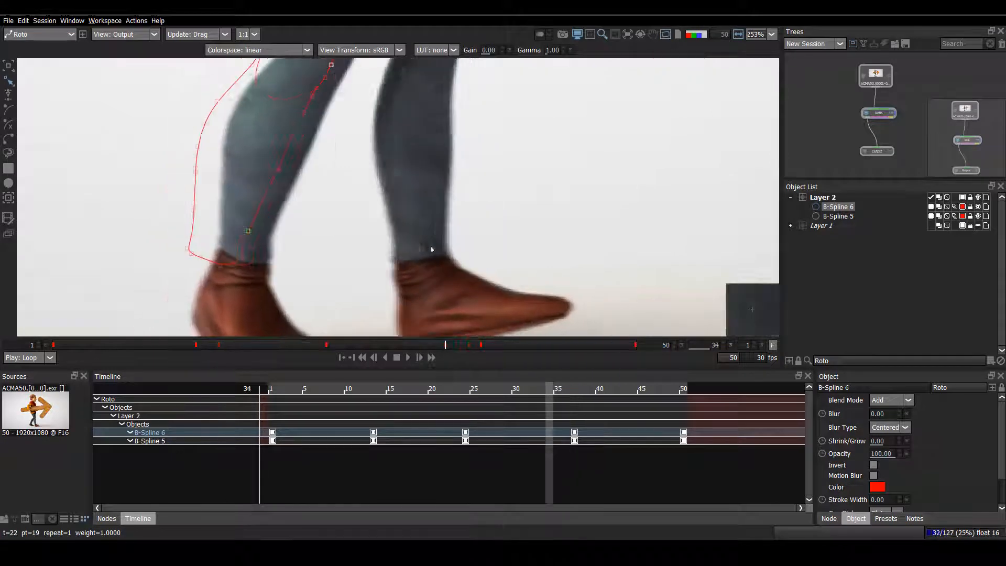
pyautogui.press('Left')
pyautogui.press('Left')
pyautogui.press('Left')
pyautogui.press('Left')
pyautogui.press('Left')
pyautogui.press('Left')
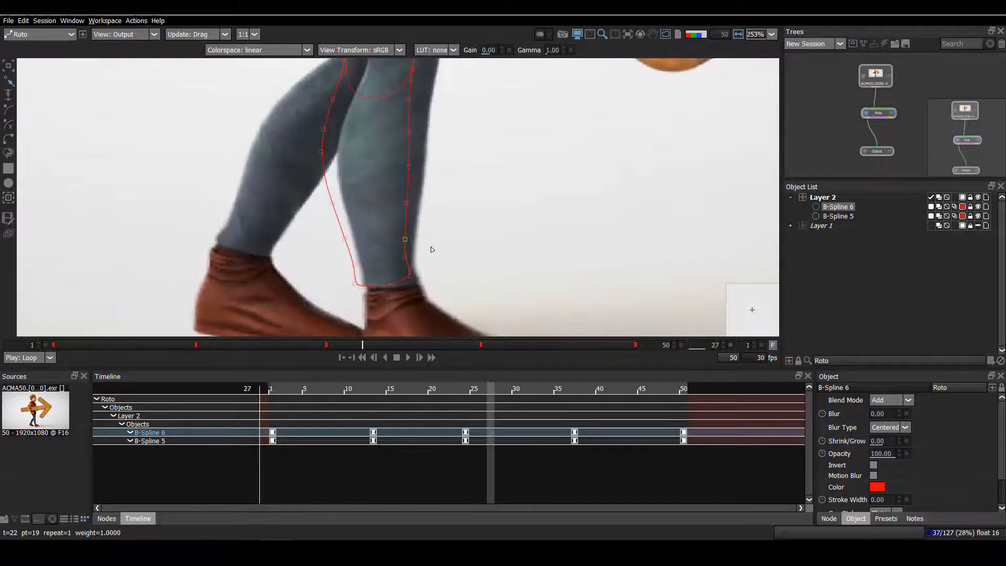
pyautogui.press('Left')
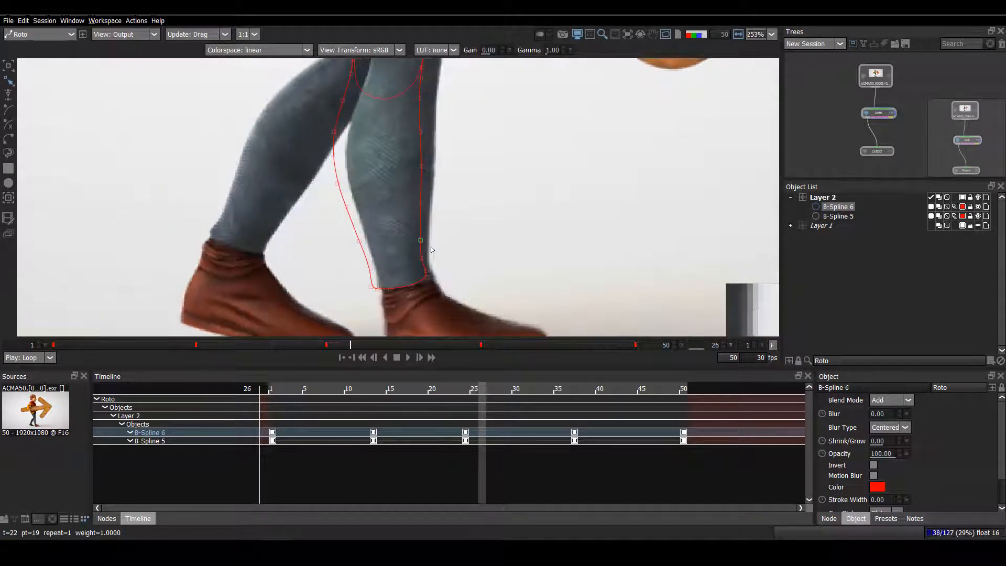
# Select all points of both leg shapes at frame 50 and set frame 50 as the copy points reference frame.
pyautogui.scroll(-2, 443, 231)
pyautogui.moveTo(423, 132); pyautogui.dragTo(419, 181)
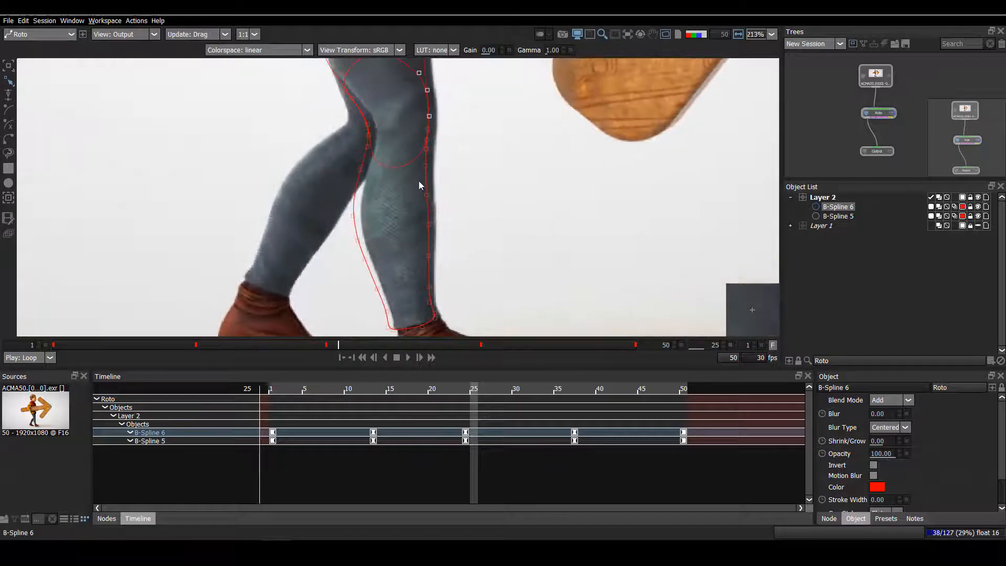
pyautogui.keyDown('shift'); pyautogui.click(414, 164); pyautogui.keyUp('shift')
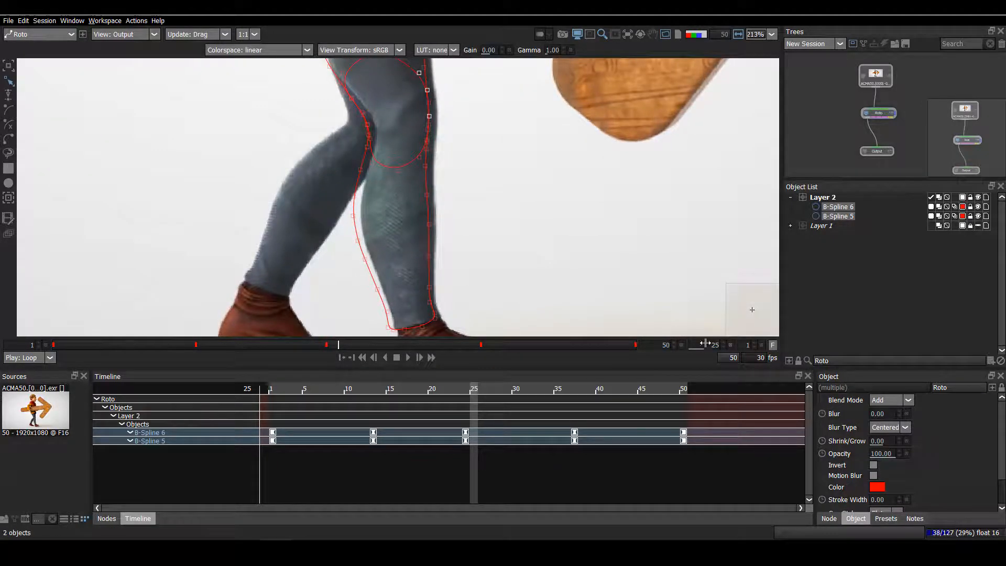
pyautogui.press('pagedown')
pyautogui.press('pagedown')
pyautogui.scroll(-7, 419, 200)
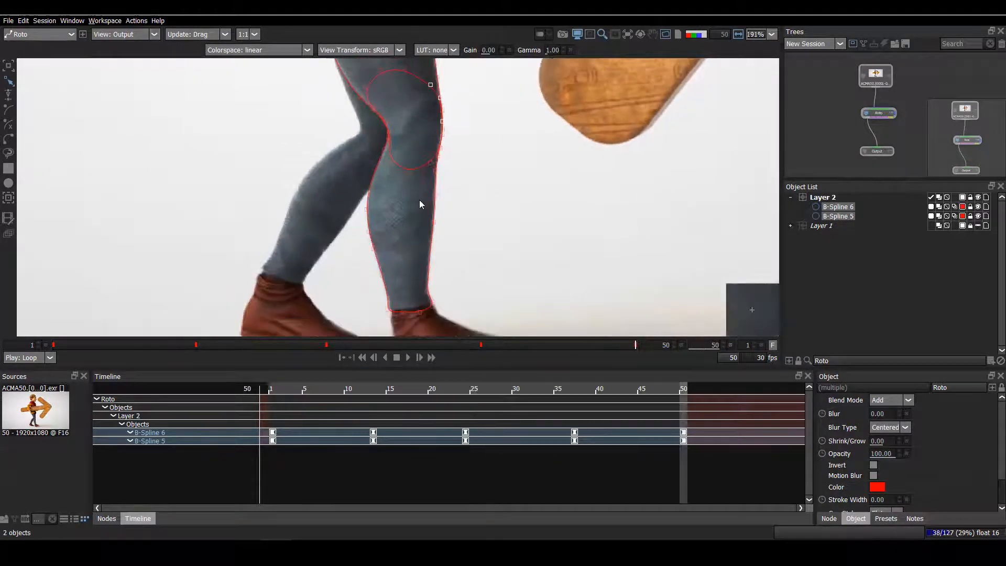
pyautogui.scroll(-1, 416, 209)
pyautogui.moveTo(498, 271); pyautogui.dragTo(398, 207)
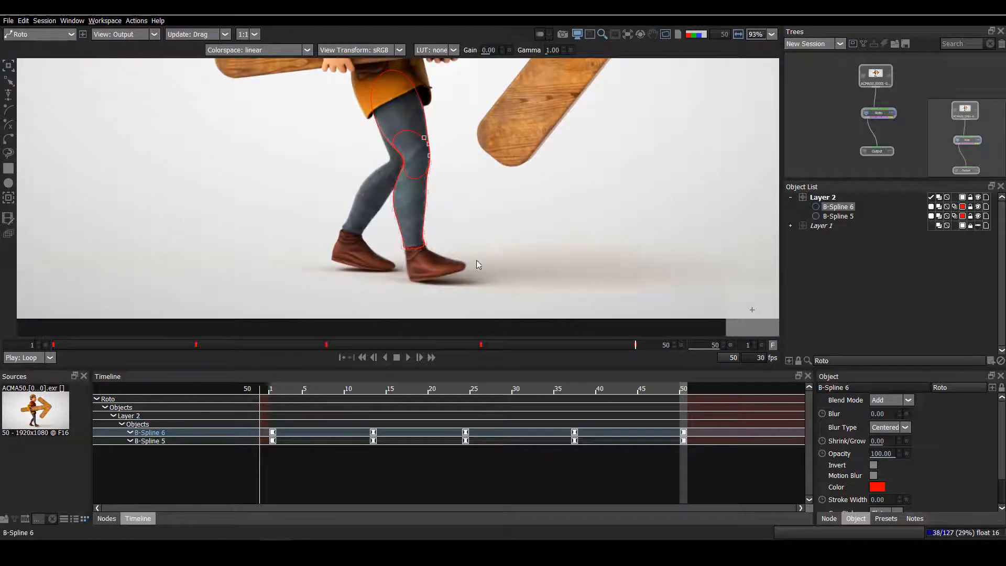
pyautogui.moveTo(195, 59); pyautogui.dragTo(195, 59)
pyautogui.keyDown('shift'); pyautogui.click(414, 84); pyautogui.keyUp('shift')
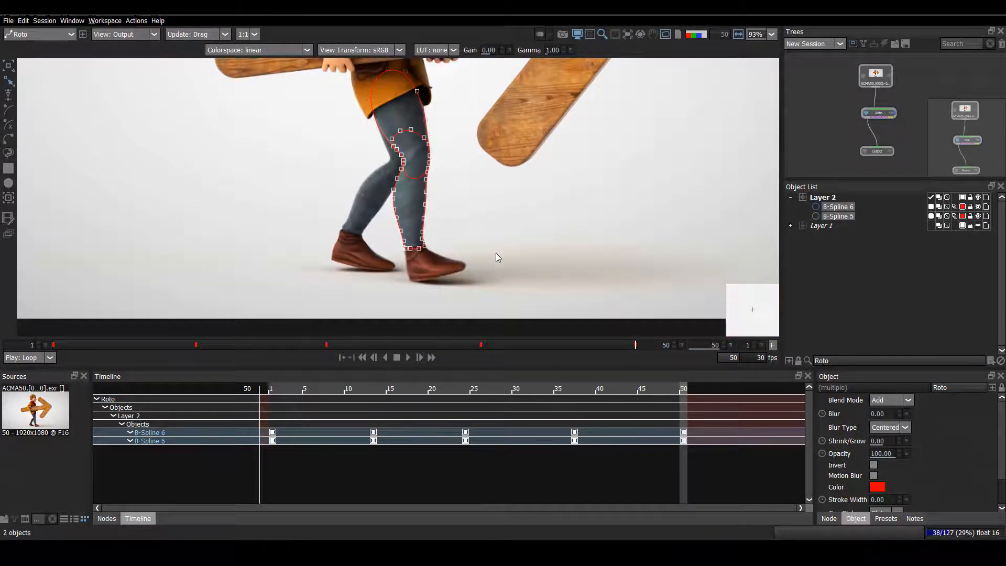
pyautogui.moveTo(492, 304); pyautogui.dragTo(339, 63)
pyautogui.moveTo(451, 257); pyautogui.dragTo(416, 272)
pyautogui.press('r')
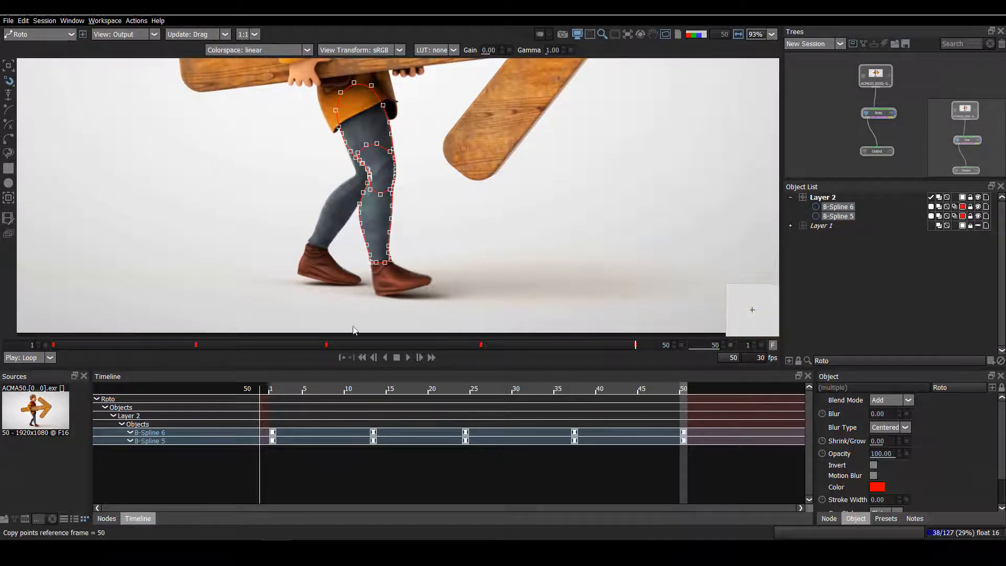
# Compare frames 24 to 26 and key both leg shapes at frame 26, matching their back edge to the near leg.
pyautogui.click(338, 345)
pyautogui.scroll(2, 461, 226)
pyautogui.moveTo(461, 226); pyautogui.dragTo(463, 228)
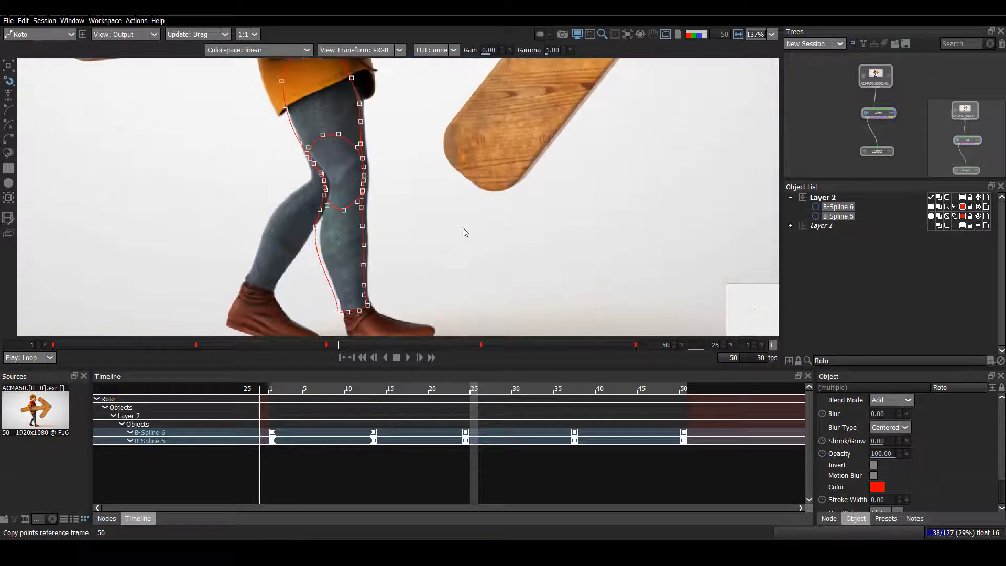
pyautogui.press('x')
pyautogui.press('z')
pyautogui.press('z')
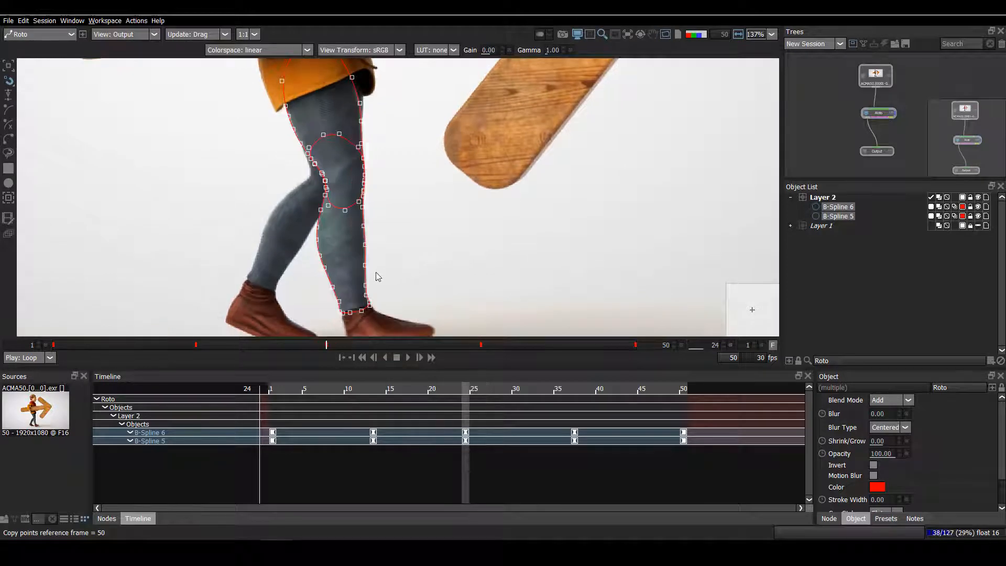
pyautogui.press('x')
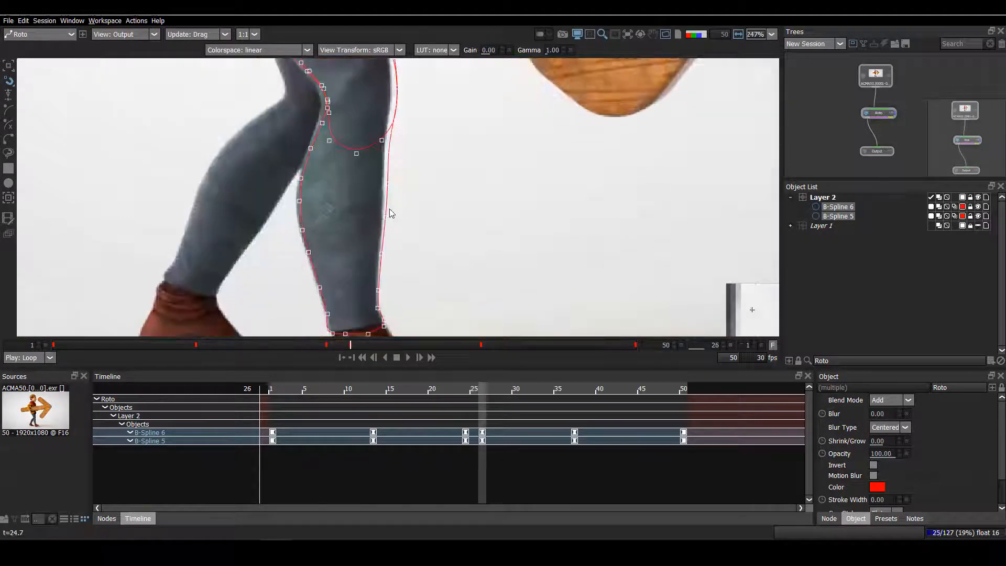
# Align the shapes' front edge with the near leg's shin and ankle at frame 26.
pyautogui.scroll(1, 390, 209)
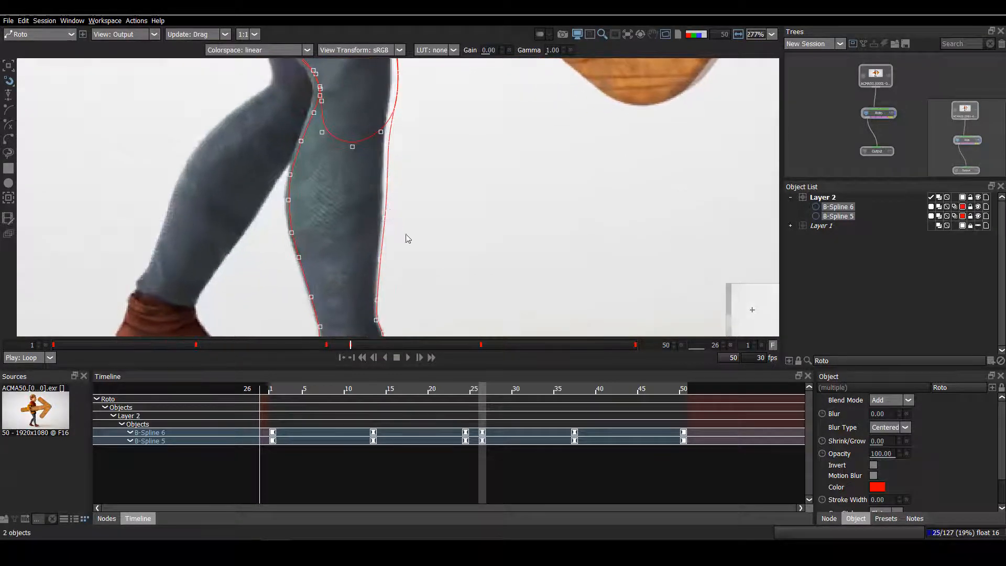
pyautogui.moveTo(391, 320); pyautogui.dragTo(407, 355)
pyautogui.scroll(2, 388, 207)
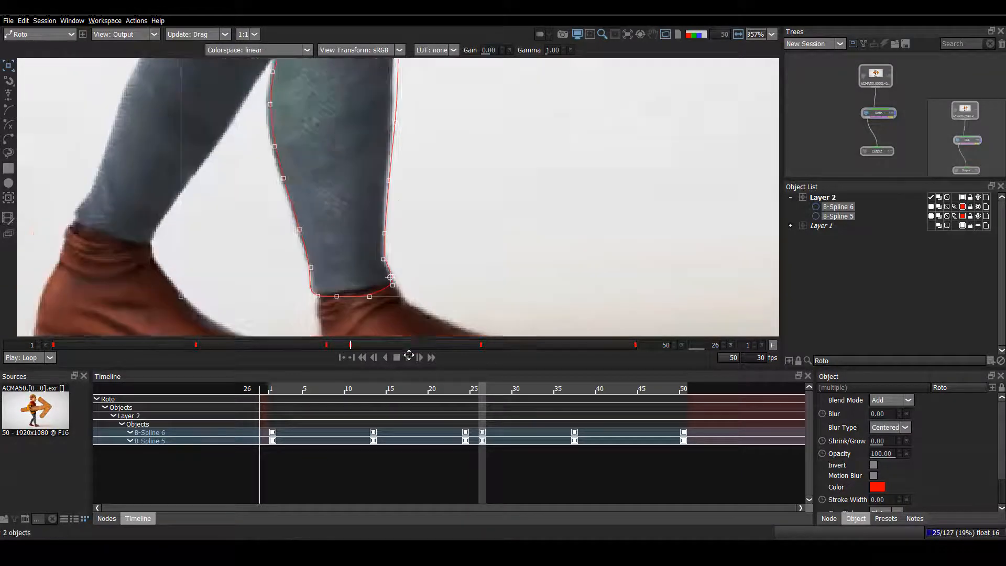
pyautogui.moveTo(422, 83); pyautogui.dragTo(461, 260)
pyautogui.moveTo(469, 210); pyautogui.dragTo(401, 223)
pyautogui.scroll(-3, 402, 222)
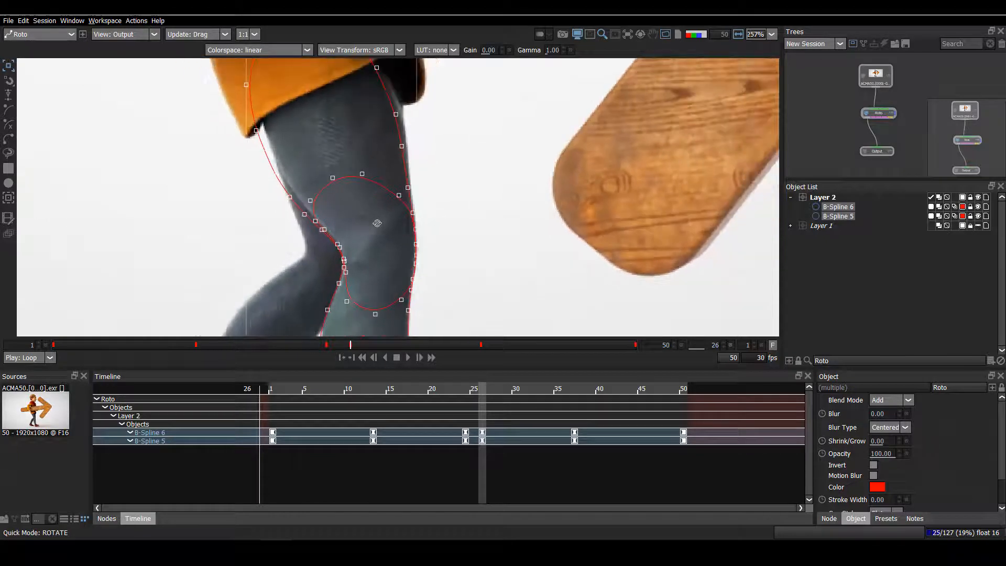
# Move and rotate the upper-leg shape to fit the near thigh at frame 26.
pyautogui.moveTo(417, 112); pyautogui.dragTo(426, 179)
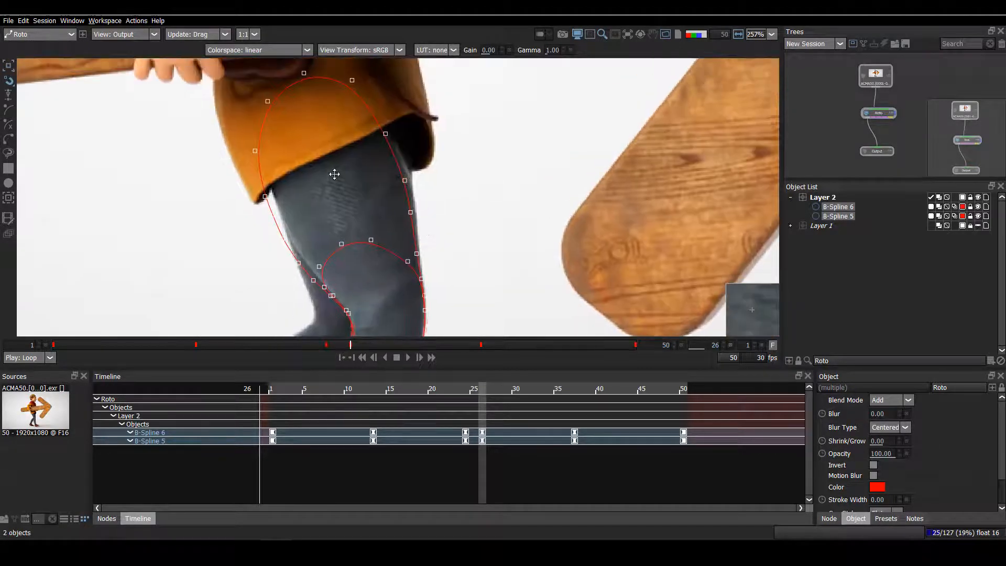
pyautogui.moveTo(334, 174); pyautogui.dragTo(326, 112)
pyautogui.moveTo(368, 210); pyautogui.dragTo(371, 244)
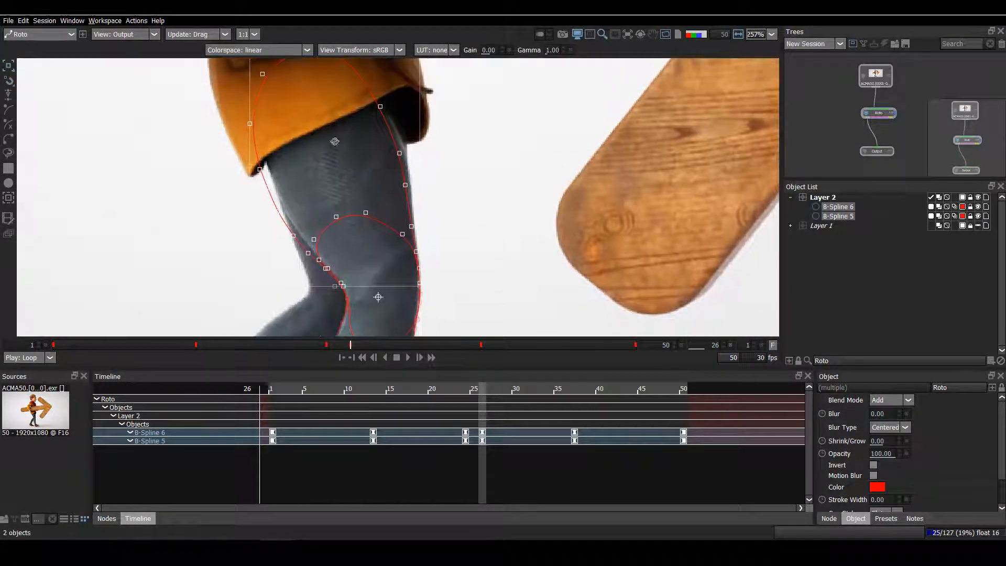
pyautogui.moveTo(370, 142); pyautogui.dragTo(380, 141)
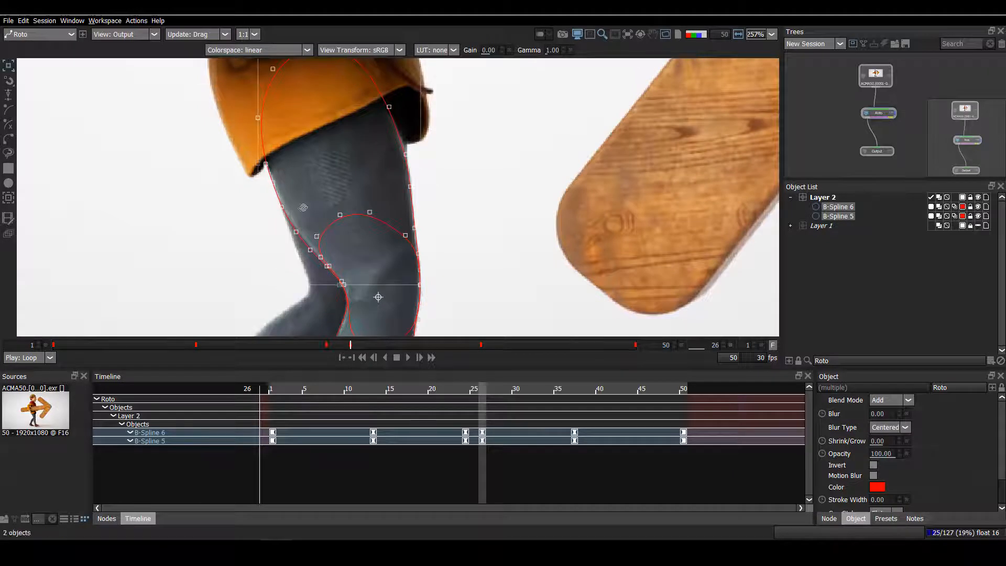
# Refine the front thigh points, back calf points and ankle points of the shapes at frame 26.
pyautogui.scroll(-1, 355, 163)
pyautogui.moveTo(343, 183)
pyautogui.mouseDown()
pyautogui.moveTo(355, 163)
pyautogui.moveTo(341, 121)
pyautogui.mouseUp()
pyautogui.press('r')
pyautogui.moveTo(396, 108); pyautogui.dragTo(490, 193)
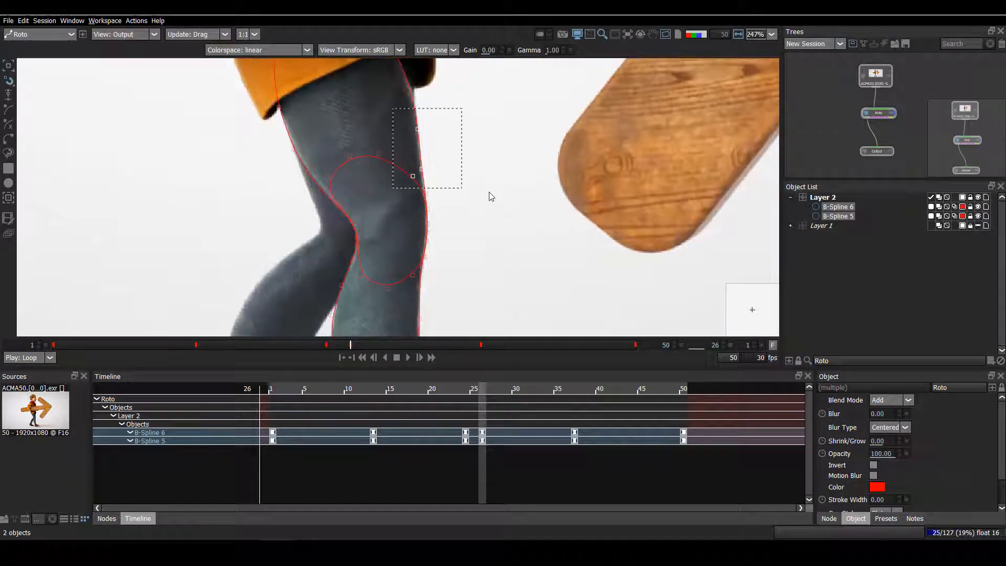
pyautogui.moveTo(421, 275); pyautogui.dragTo(429, 152)
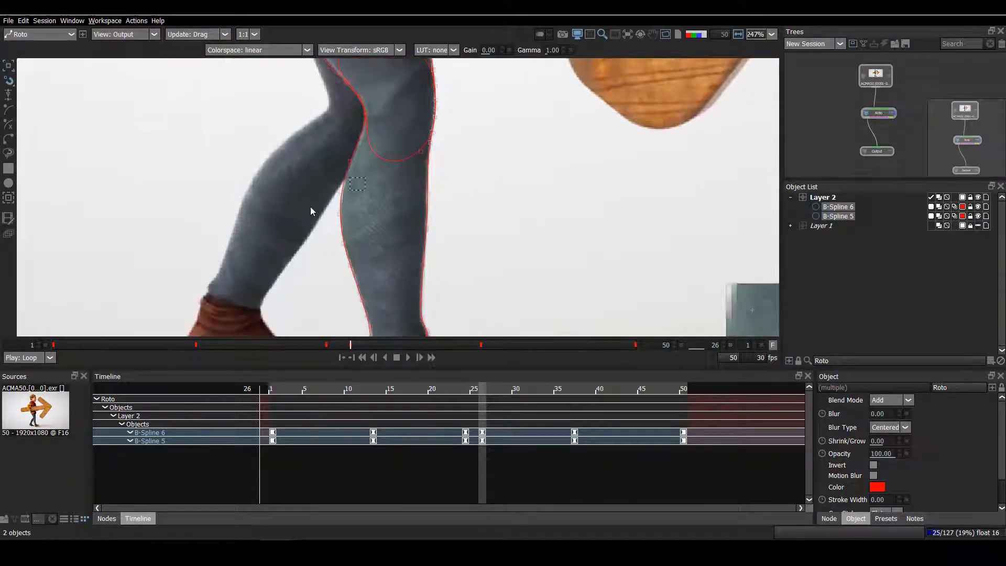
pyautogui.moveTo(456, 185); pyautogui.dragTo(407, 170)
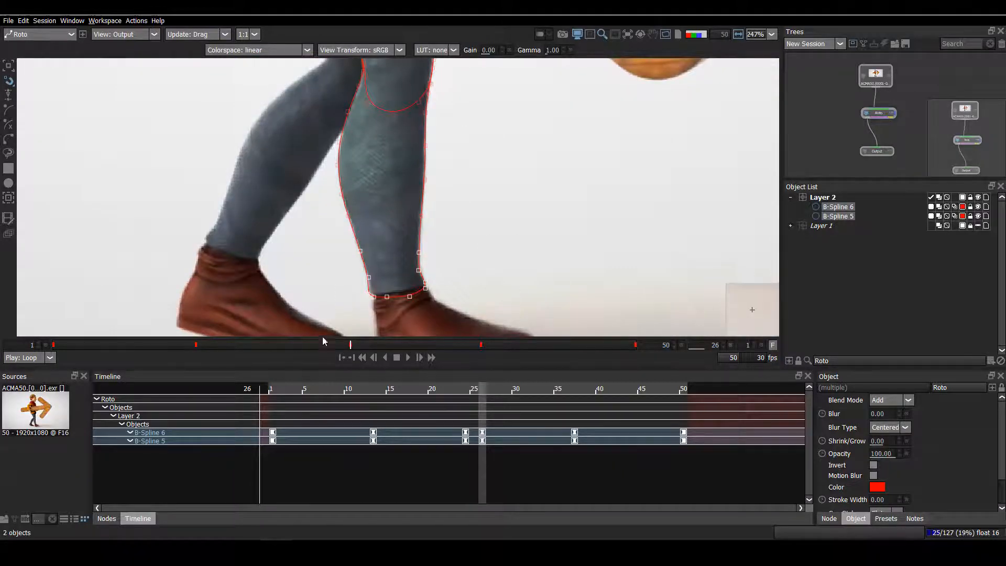
# Deselect the shapes and step through the frames around frame 26, then return to frame 1 while checking the interpolated outlines.
pyautogui.scroll(-6, 398, 294)
pyautogui.click(414, 285)
pyautogui.scroll(-2, 426, 220)
pyautogui.press('x')
pyautogui.press('x')
pyautogui.press('x')
pyautogui.press('x')
pyautogui.press('x')
pyautogui.press('x')
pyautogui.press('x')
pyautogui.press('x')
pyautogui.press('x')
pyautogui.press('x')
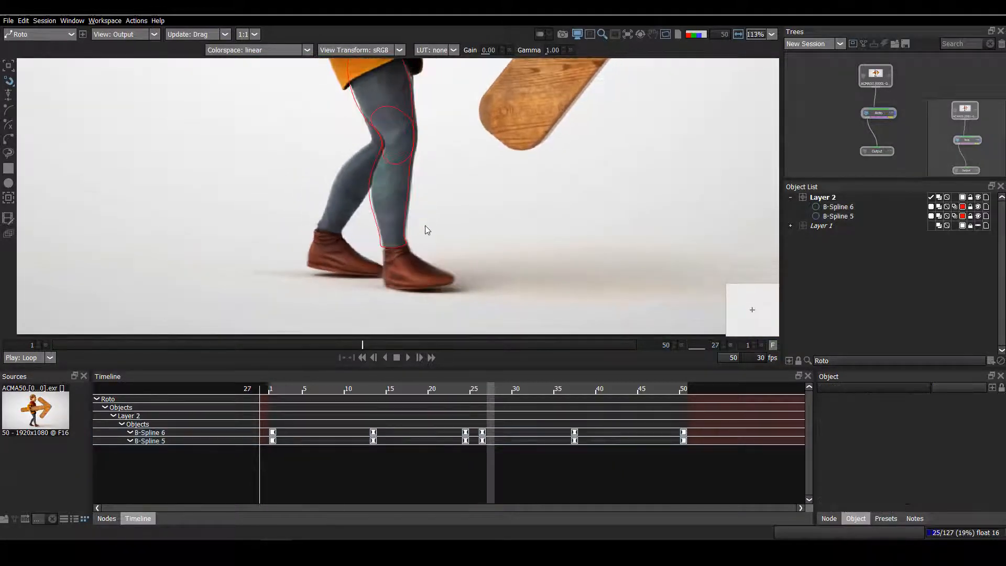
pyautogui.press('z')
pyautogui.press('z')
pyautogui.press('z')
pyautogui.press('z')
pyautogui.press('z')
pyautogui.press('z')
pyautogui.press('z')
pyautogui.press('z')
pyautogui.press('Home')
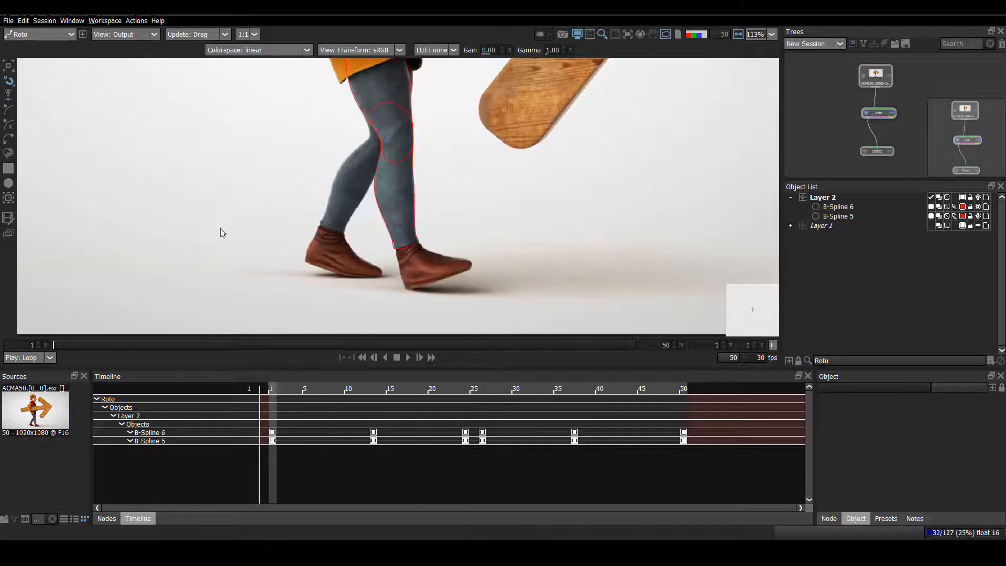
# Select the lower-leg shape and scrub between the frame 1 and frame 13 keyframes, stopping at frame 9.
pyautogui.click(419, 209)
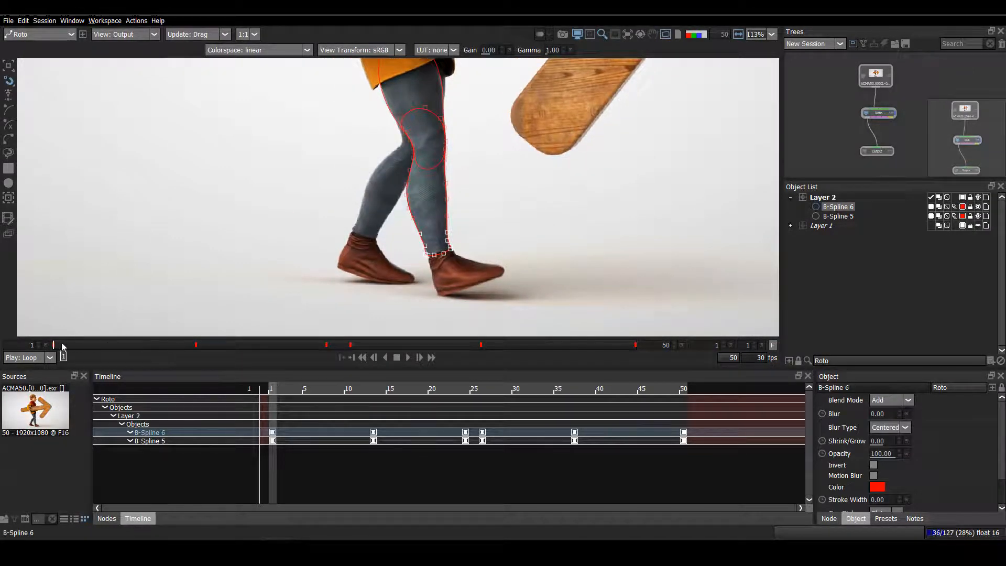
pyautogui.moveTo(203, 200); pyautogui.dragTo(204, 247)
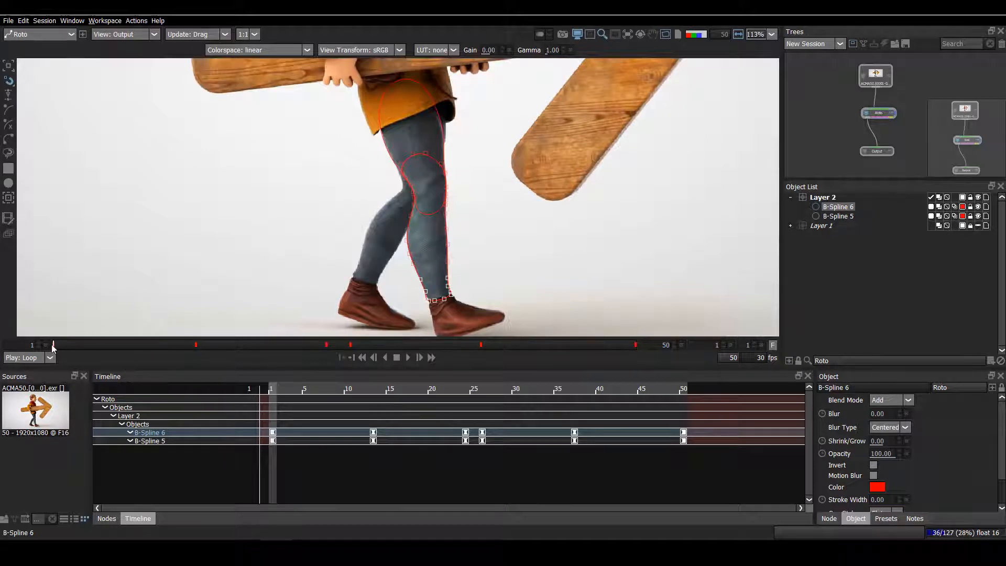
pyautogui.moveTo(165, 180); pyautogui.dragTo(229, 180)
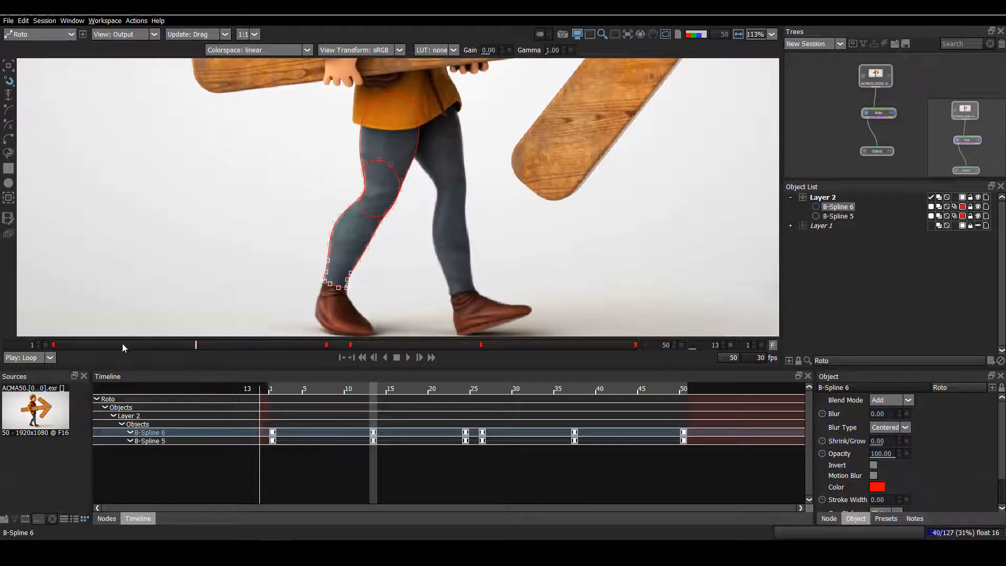
pyautogui.moveTo(122, 345); pyautogui.dragTo(153, 345)
pyautogui.scroll(-1, 335, 251)
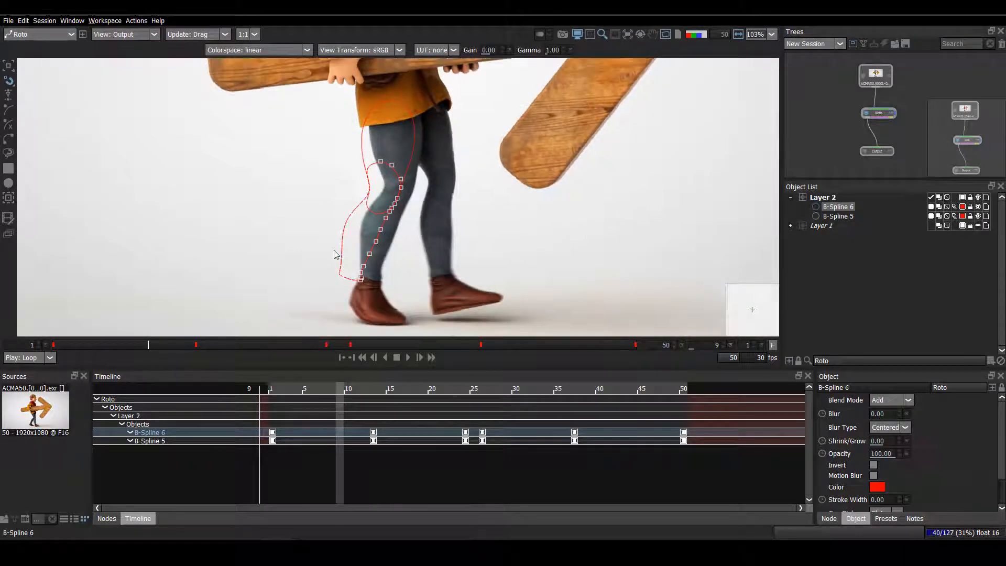
pyautogui.moveTo(275, 302); pyautogui.dragTo(531, 80)
pyautogui.moveTo(442, 195); pyautogui.dragTo(447, 194)
pyautogui.hotkey('ctrl', 'z')
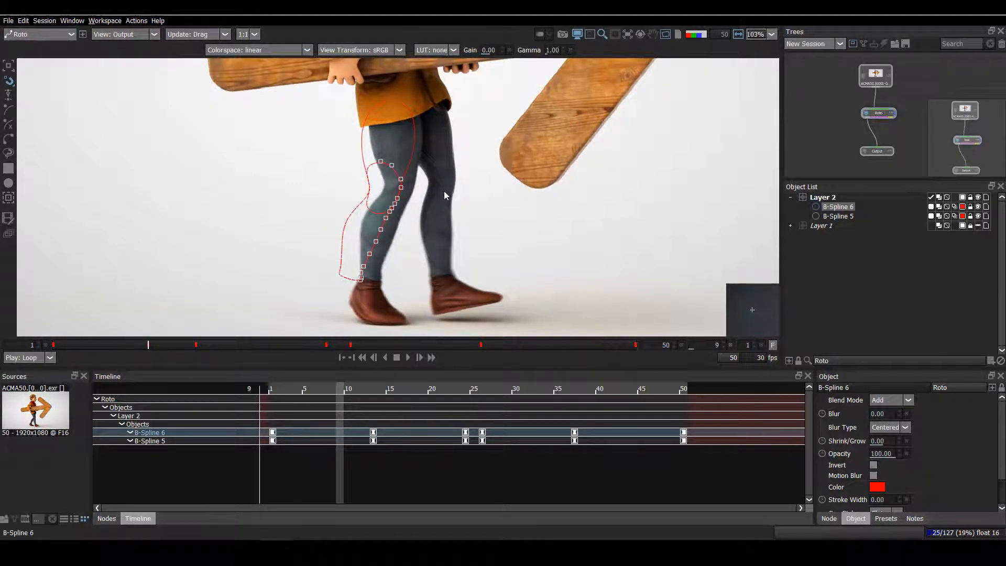
# Select both leg shapes' points at frame 9 and transform them onto the near leg, keying both shapes.
pyautogui.scroll(3, 307, 250)
pyautogui.moveTo(499, 127); pyautogui.dragTo(326, 253)
pyautogui.scroll(6, 405, 285)
pyautogui.scroll(-3, 420, 283)
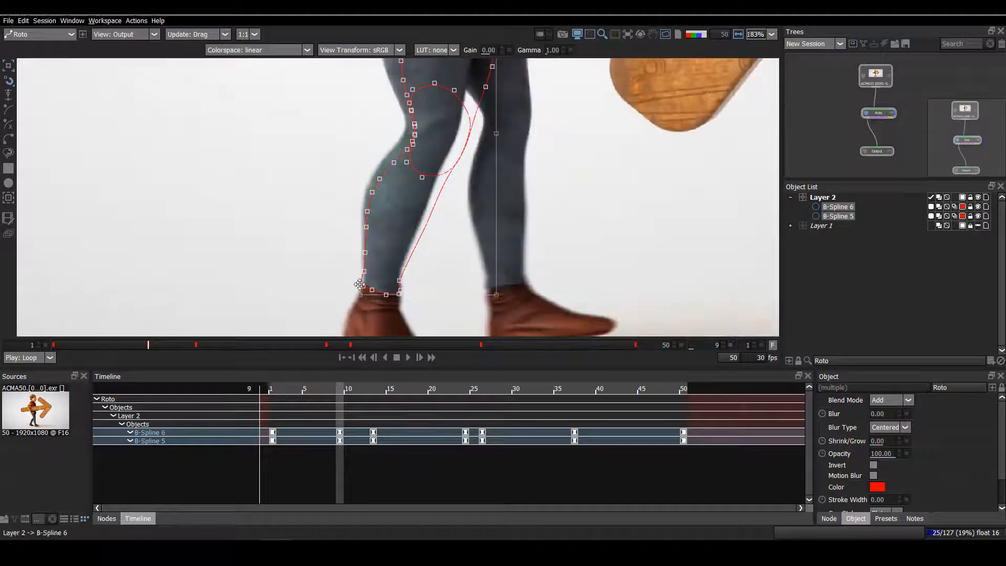
pyautogui.moveTo(325, 91); pyautogui.dragTo(276, 228)
pyautogui.moveTo(276, 228); pyautogui.dragTo(276, 218)
pyautogui.moveTo(386, 104); pyautogui.dragTo(380, 99)
# Fine-tune the upper-leg points and the lower-leg shape's ankle points against the near leg at frame 9.
pyautogui.scroll(-1, 399, 141)
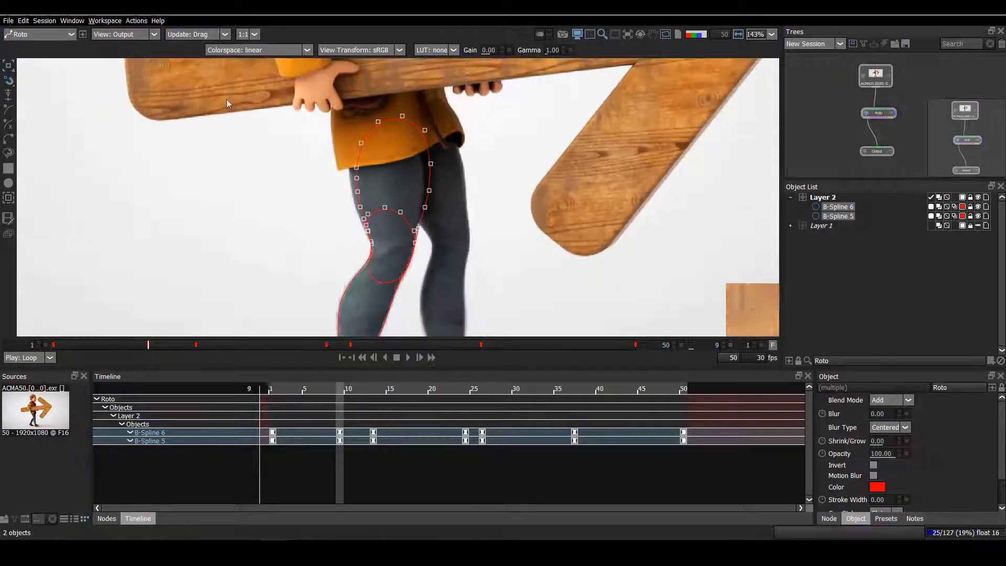
pyautogui.scroll(1, 371, 182)
pyautogui.moveTo(227, 102); pyautogui.dragTo(226, 107)
pyautogui.scroll(1, 391, 262)
pyautogui.moveTo(384, 305); pyautogui.dragTo(338, 341)
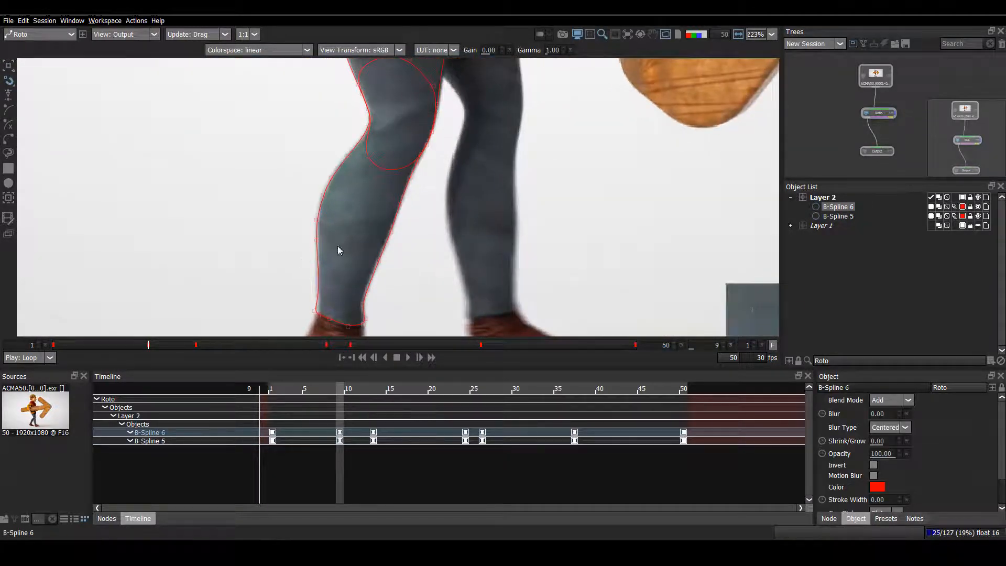
# Align the upper-leg shape's front thigh points with the near leg's front edge at frame 9 and reselect the lower-leg shape.
pyautogui.scroll(-2, 338, 246)
pyautogui.scroll(1, 414, 96)
pyautogui.moveTo(407, 127); pyautogui.dragTo(457, 68)
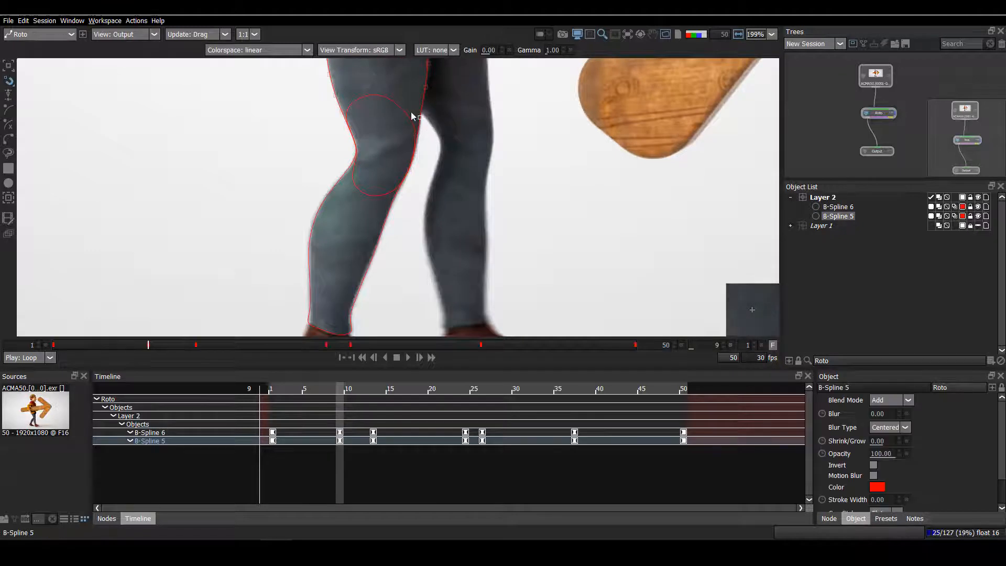
pyautogui.scroll(-3, 423, 202)
pyautogui.click(398, 255)
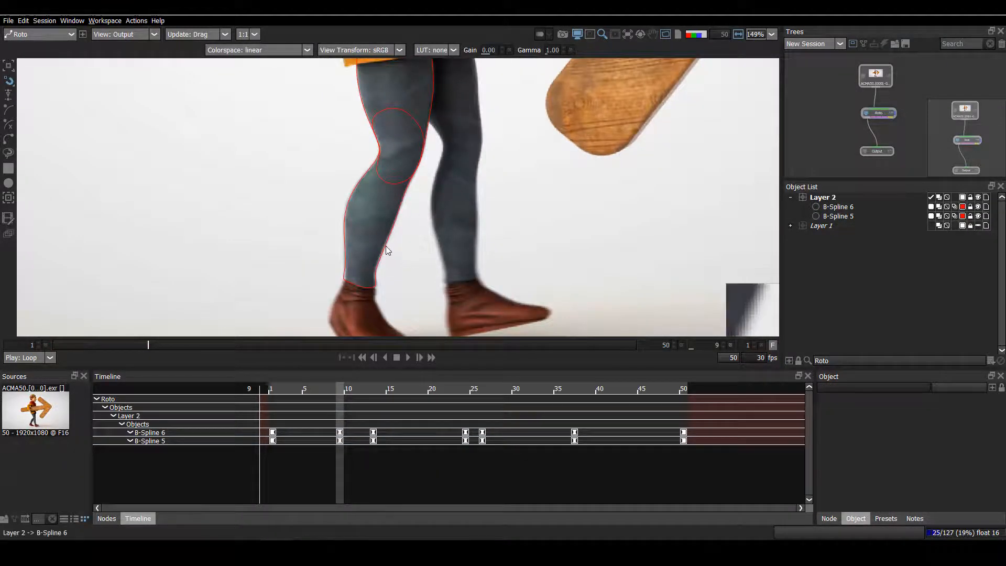
pyautogui.click(382, 265)
# Step forward frame by frame from frame 9 to frame 33, comparing the interpolated shapes with the near leg.
pyautogui.scroll(1, 381, 266)
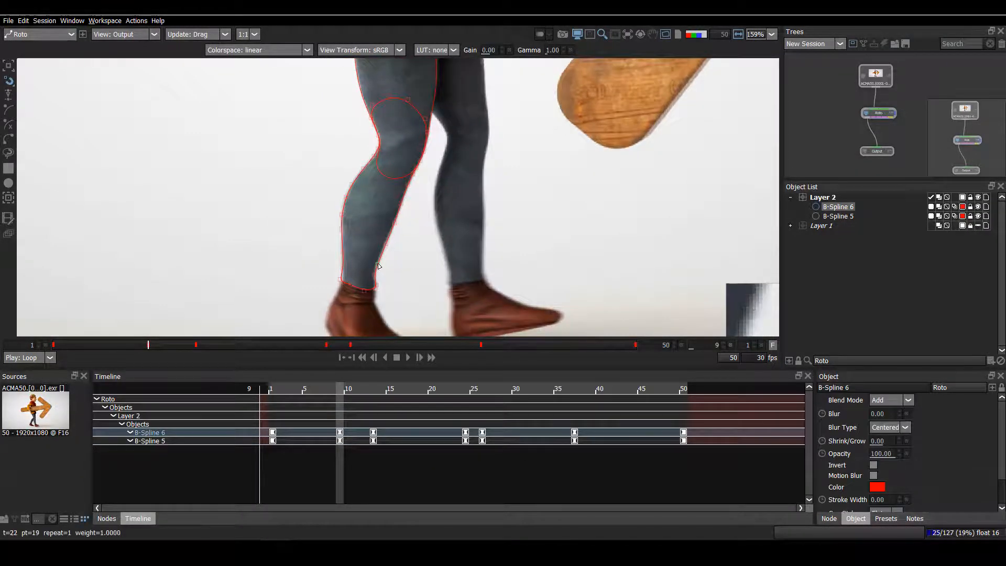
pyautogui.press('x')
pyautogui.press('x')
pyautogui.press('x')
pyautogui.press('x')
pyautogui.press('x')
pyautogui.press('x')
pyautogui.press('x')
pyautogui.press('x')
pyautogui.press('x')
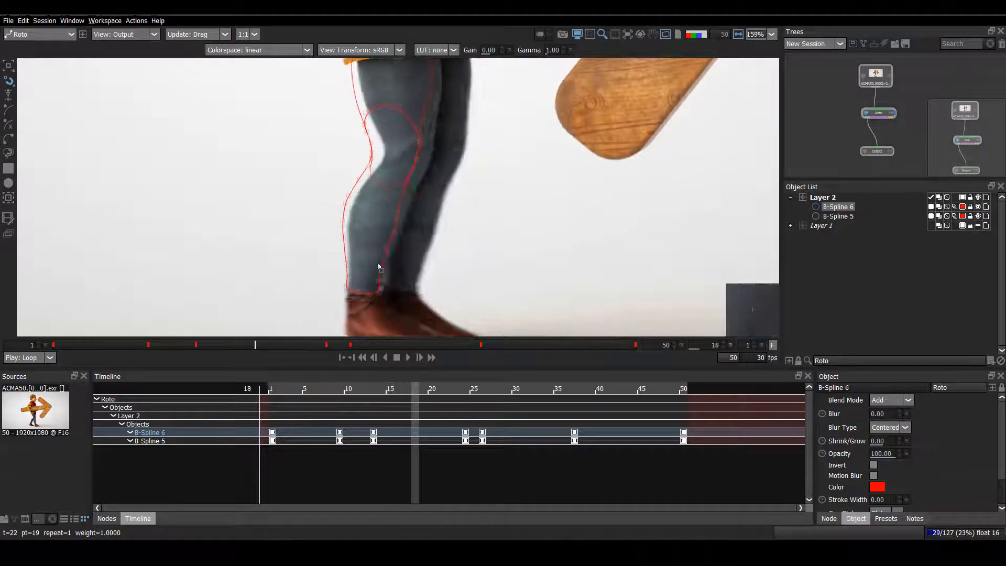
pyautogui.press('x')
pyautogui.press('x')
pyautogui.press('x')
pyautogui.press('x')
pyautogui.press('x')
pyautogui.press('x')
pyautogui.press('x')
pyautogui.press('x')
pyautogui.press('x')
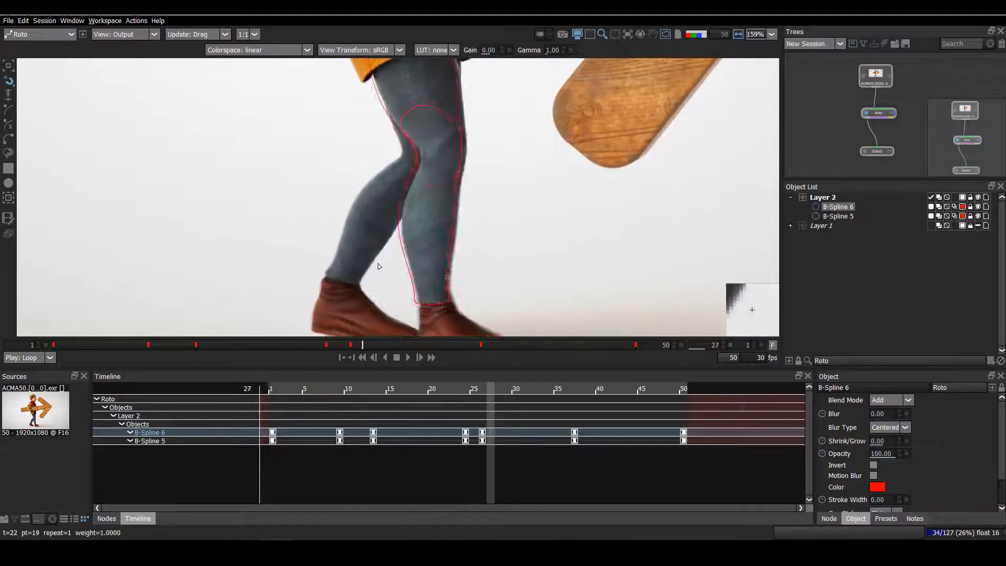
pyautogui.press('x')
pyautogui.press('x')
pyautogui.press('x')
pyautogui.press('x')
pyautogui.press('x')
pyautogui.press('x')
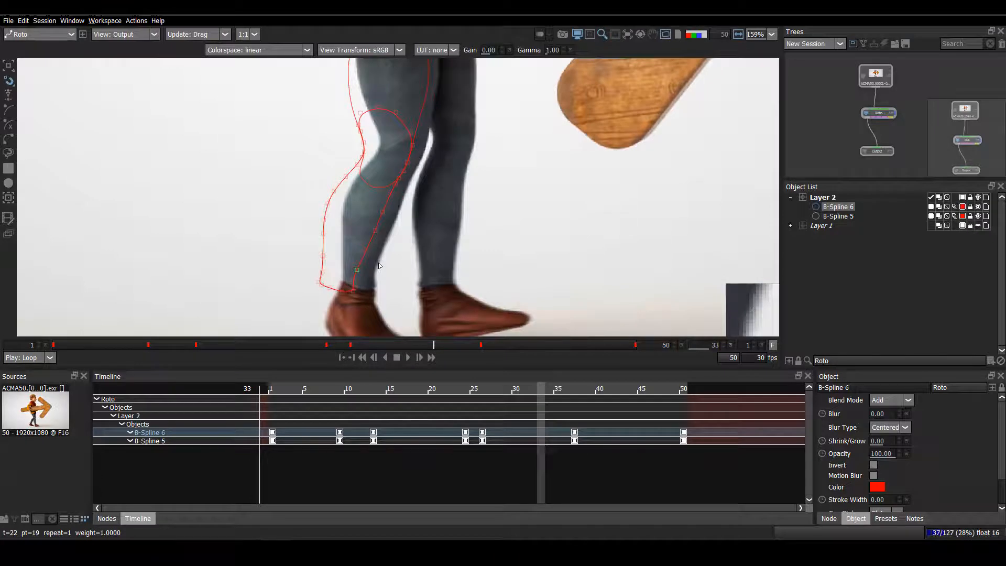
# Key the lower-leg shape at frame 33, then select both leg shapes at frame 9 and set it as the copy-points reference frame.
pyautogui.moveTo(380, 254); pyautogui.dragTo(379, 254)
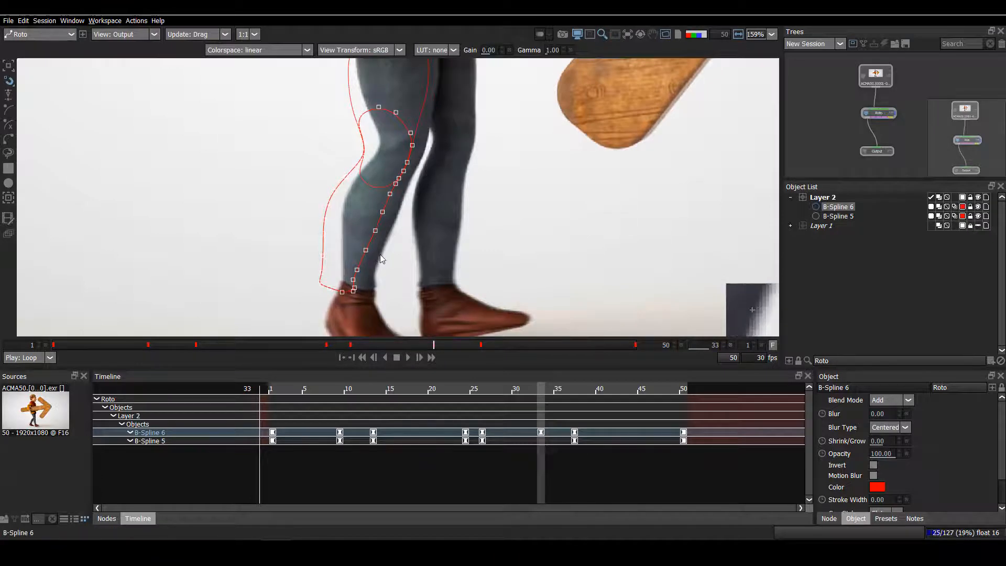
pyautogui.hotkey('shift', 'z')
pyautogui.hotkey('shift', 'z')
pyautogui.hotkey('shift', 'z')
pyautogui.hotkey('shift', 'z')
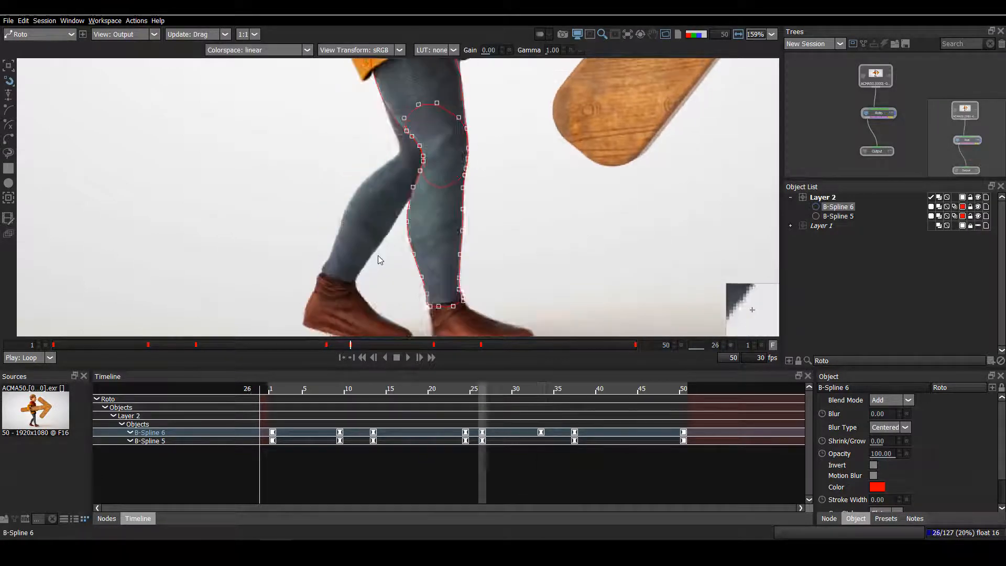
pyautogui.scroll(-4, 437, 187)
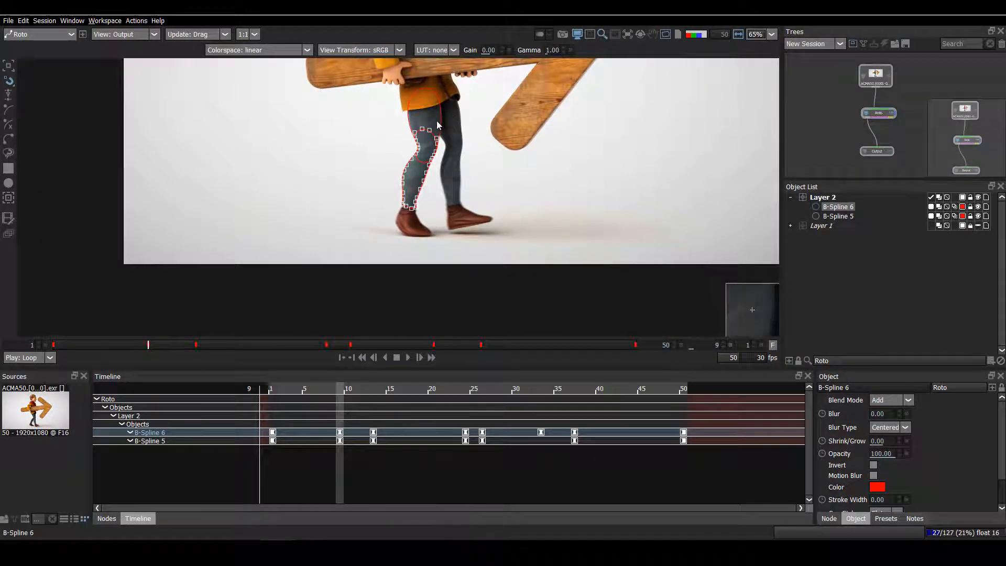
pyautogui.moveTo(348, 95); pyautogui.dragTo(514, 233)
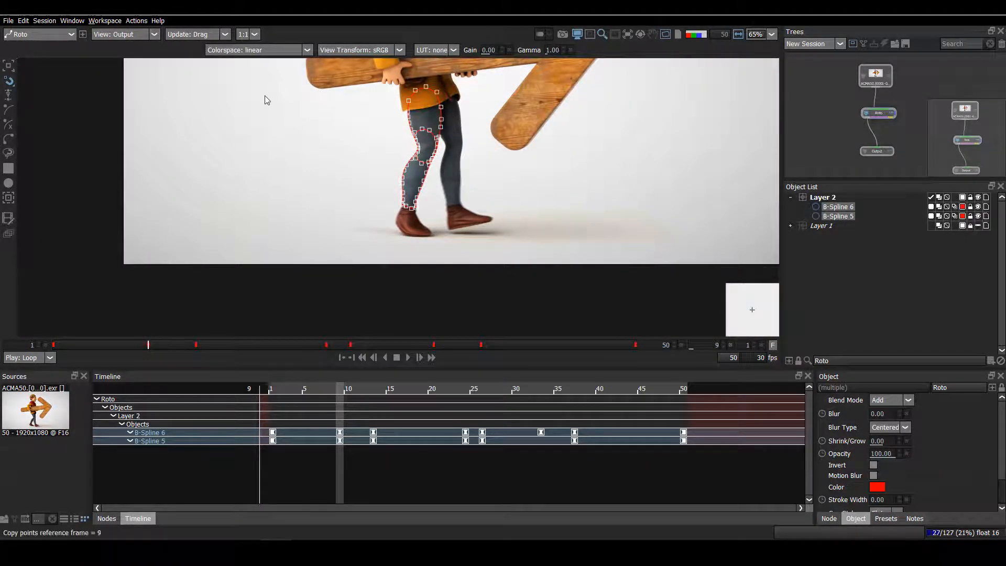
# Apply the frame 9 reference points to both leg shapes at frame 33, fitting them onto the near leg.
pyautogui.hotkey('shift', 'x')
pyautogui.hotkey('shift', 'x')
pyautogui.hotkey('shift', 'x')
pyautogui.hotkey('shift', 'x')
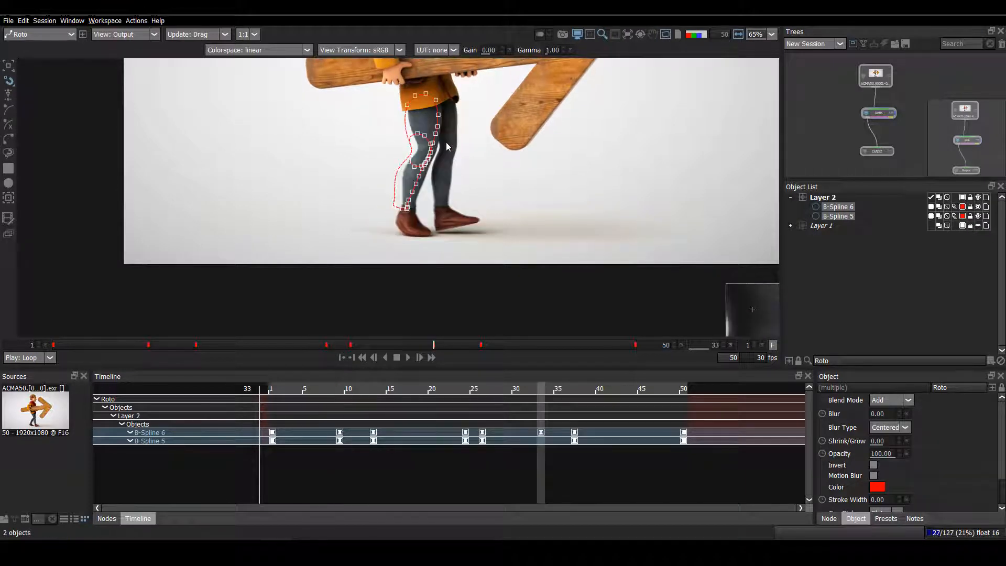
pyautogui.scroll(5, 451, 129)
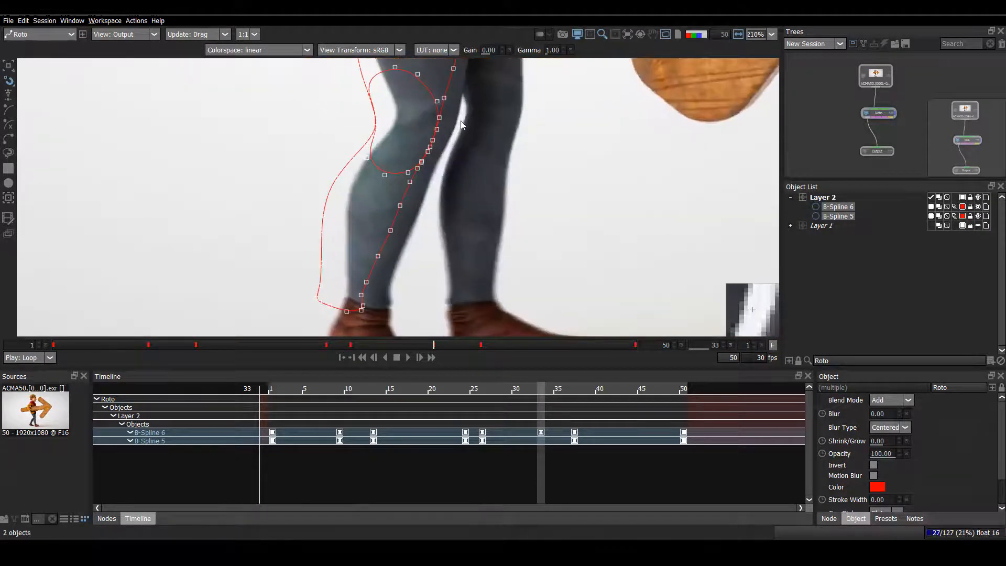
pyautogui.hotkey('shift', ',')
pyautogui.moveTo(455, 198); pyautogui.dragTo(395, 181)
pyautogui.scroll(1, 401, 212)
pyautogui.scroll(2, 326, 208)
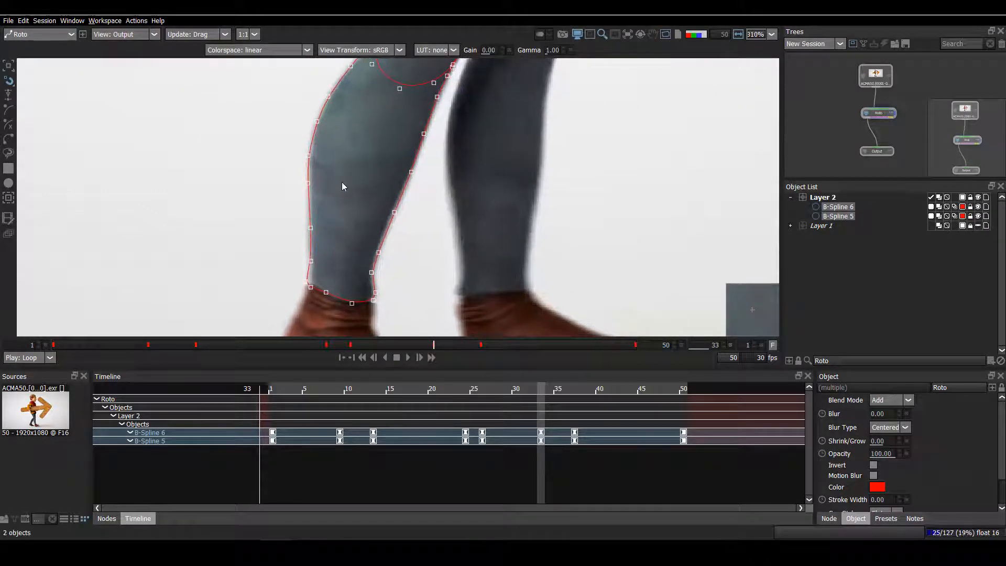
# Fine-tune the knee and thigh points of both leg shapes against the near leg's edges at frame 33.
pyautogui.moveTo(366, 191); pyautogui.dragTo(325, 352)
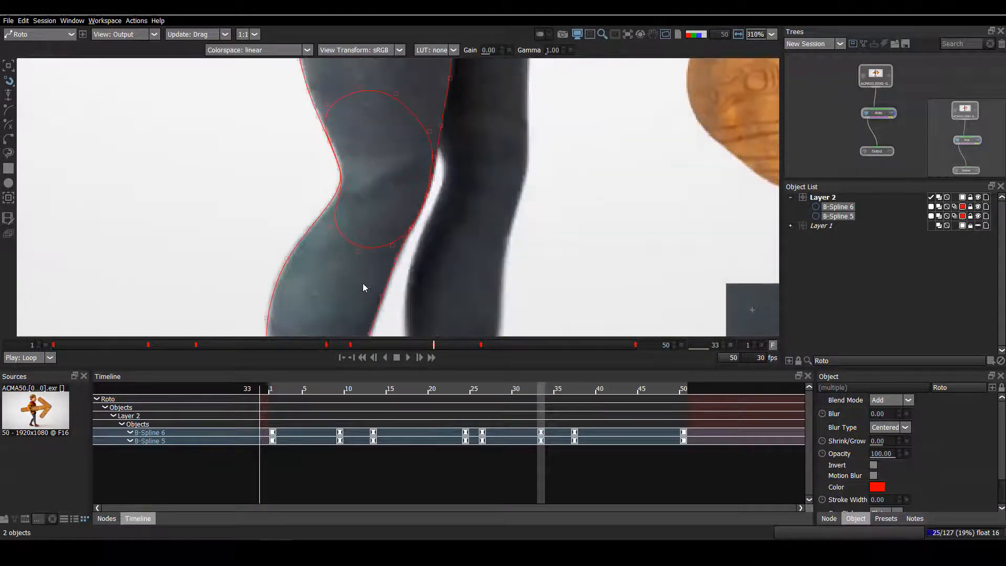
pyautogui.moveTo(364, 286); pyautogui.dragTo(475, 111)
pyautogui.moveTo(410, 225); pyautogui.dragTo(411, 226)
pyautogui.moveTo(459, 261); pyautogui.dragTo(319, 324)
pyautogui.moveTo(386, 279); pyautogui.dragTo(393, 309)
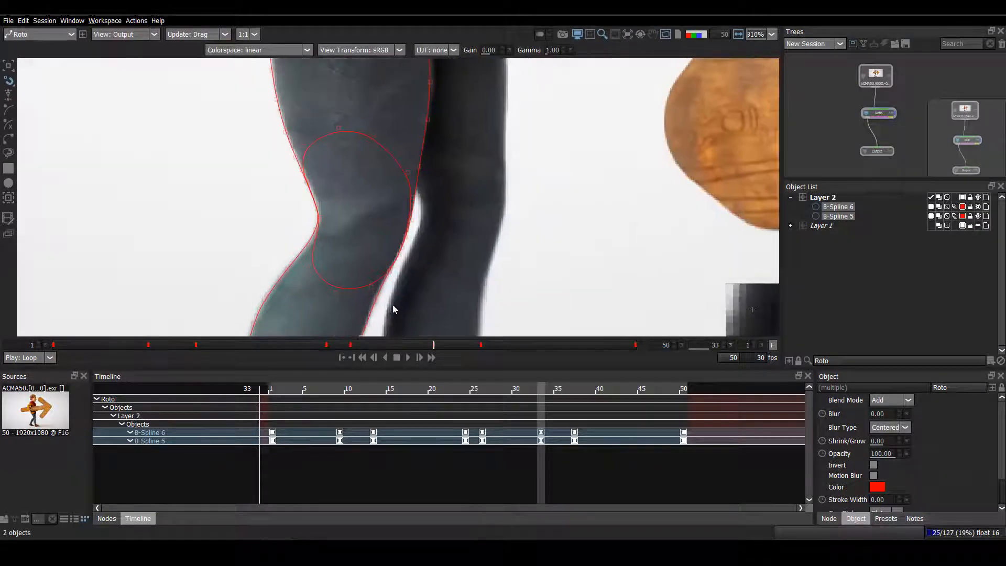
pyautogui.moveTo(476, 105); pyautogui.dragTo(463, 203)
pyautogui.moveTo(399, 108); pyautogui.dragTo(462, 189)
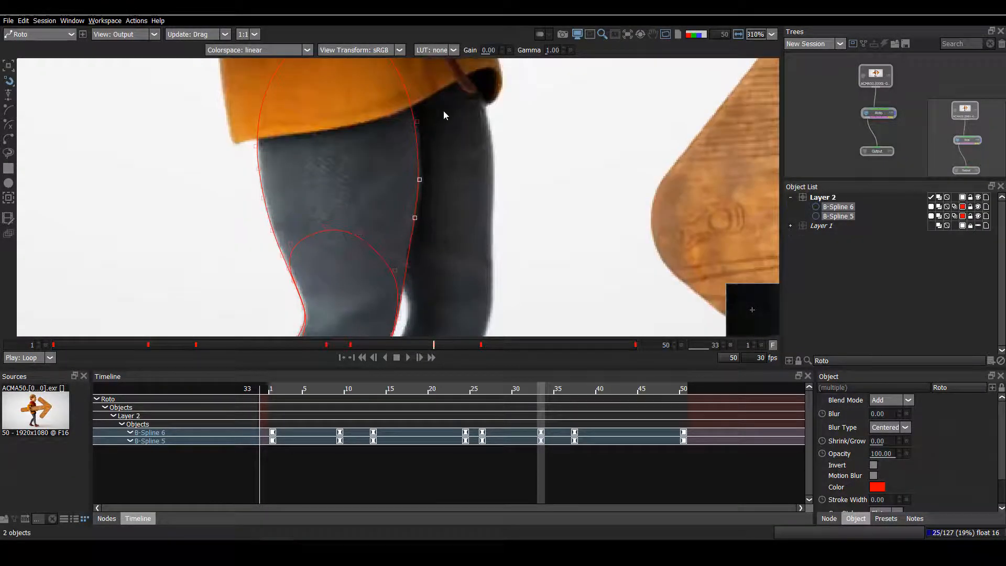
pyautogui.scroll(-1, 427, 176)
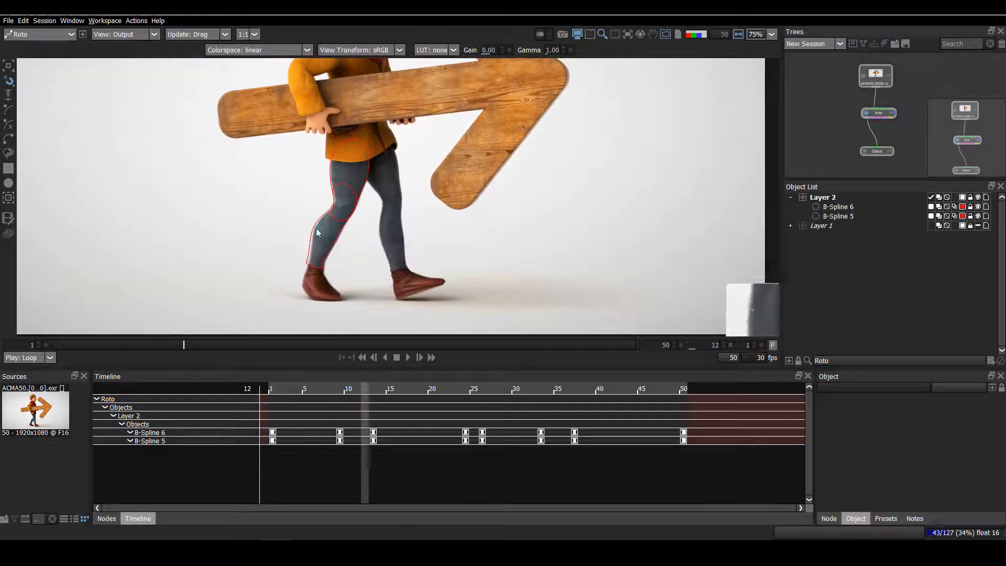
# Check the leg shapes at frame 12, then display Layer 1 instead of Layer 2 and enable template mode.
pyautogui.scroll(2, 317, 232)
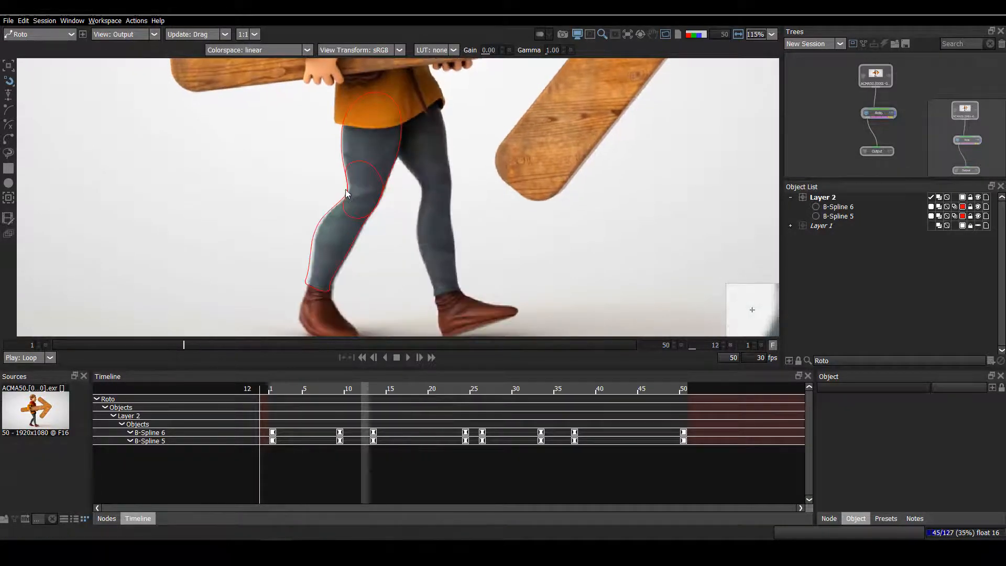
pyautogui.scroll(-2, 383, 200)
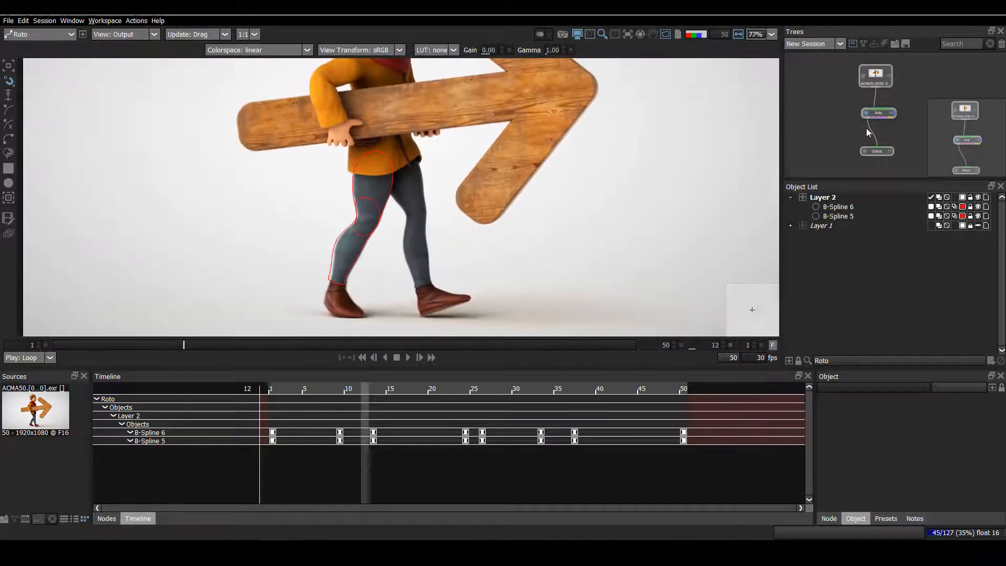
pyautogui.click(791, 198)
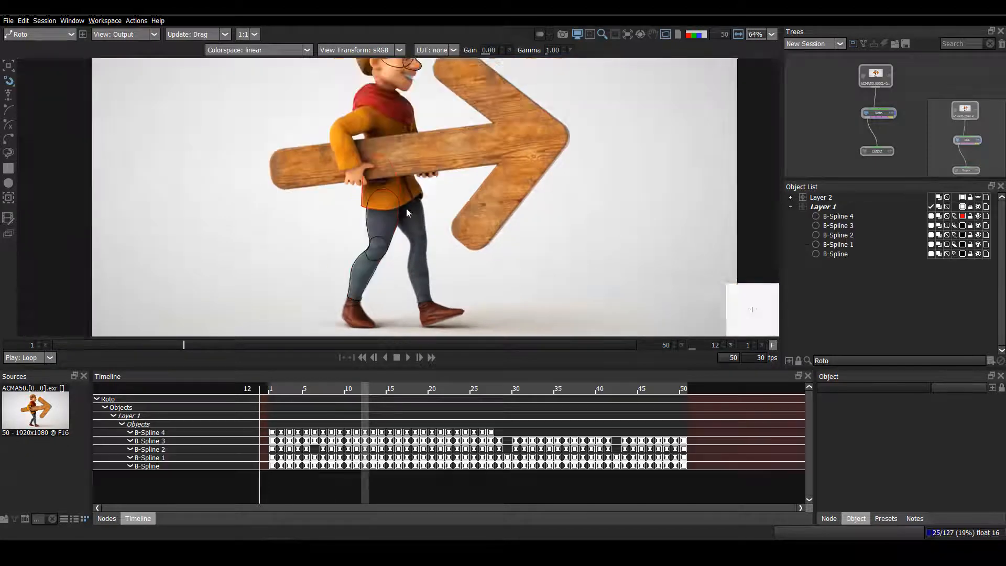
pyautogui.scroll(2, 386, 218)
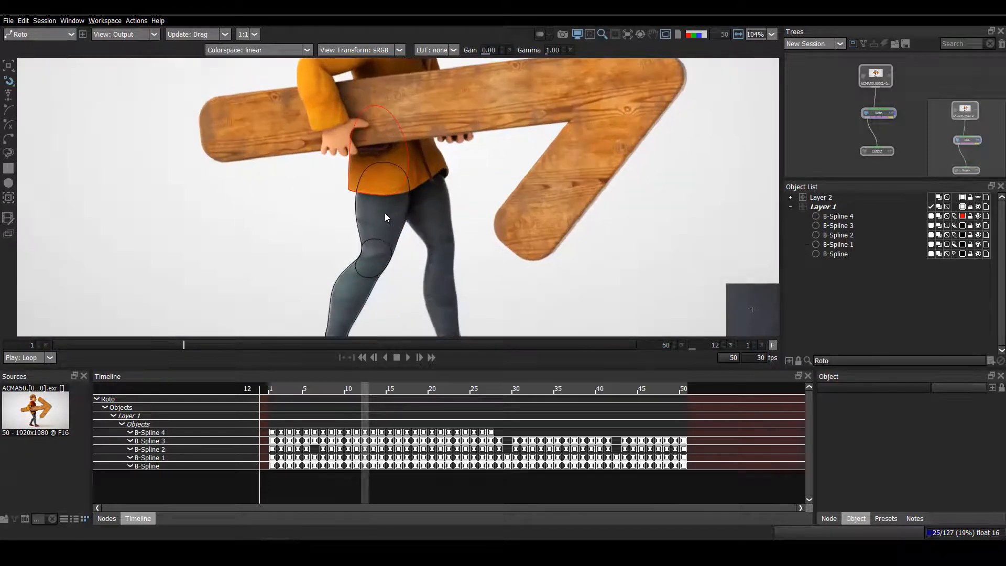
pyautogui.moveTo(386, 218); pyautogui.dragTo(385, 145)
pyautogui.scroll(1, 351, 238)
pyautogui.moveTo(379, 218); pyautogui.dragTo(551, 212)
pyautogui.press('t')
pyautogui.moveTo(506, 178); pyautogui.dragTo(455, 211)
pyautogui.scroll(-1, 455, 211)
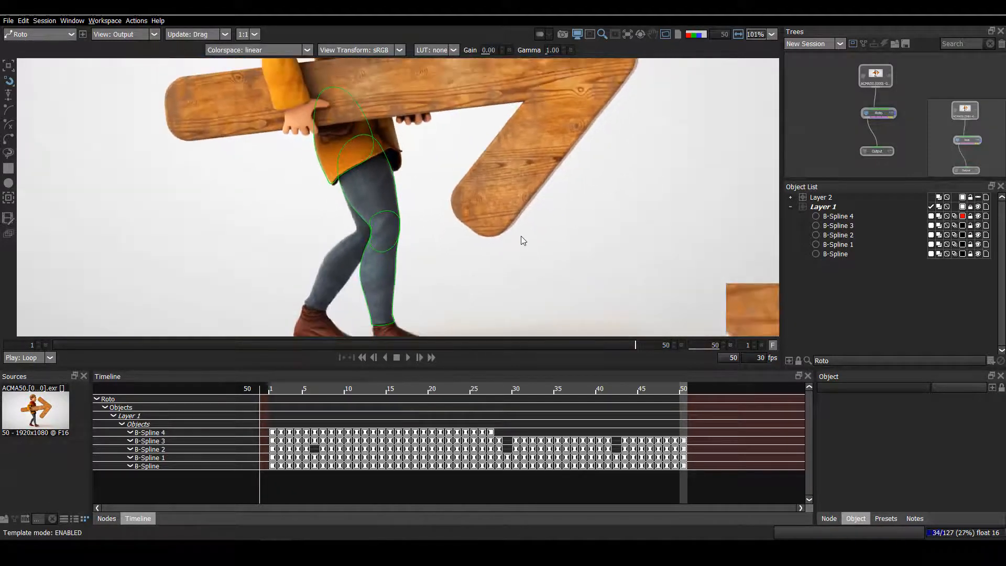
# Unlock Layer 1, select the head and nose shapes at frame 50, and lock the layer again.
pyautogui.moveTo(521, 236); pyautogui.dragTo(332, 291)
pyautogui.moveTo(353, 129); pyautogui.dragTo(344, 273)
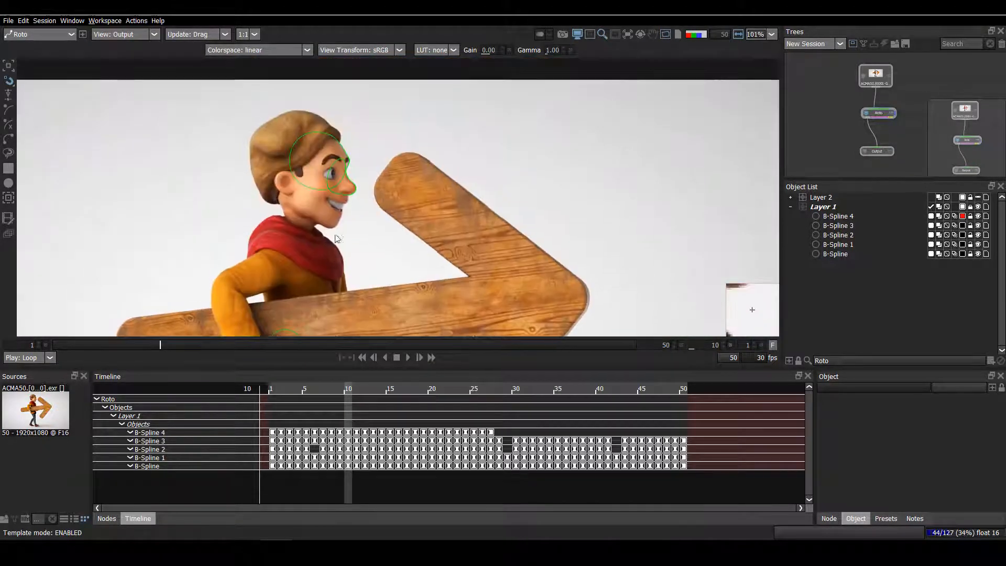
pyautogui.moveTo(338, 145); pyautogui.dragTo(567, 147)
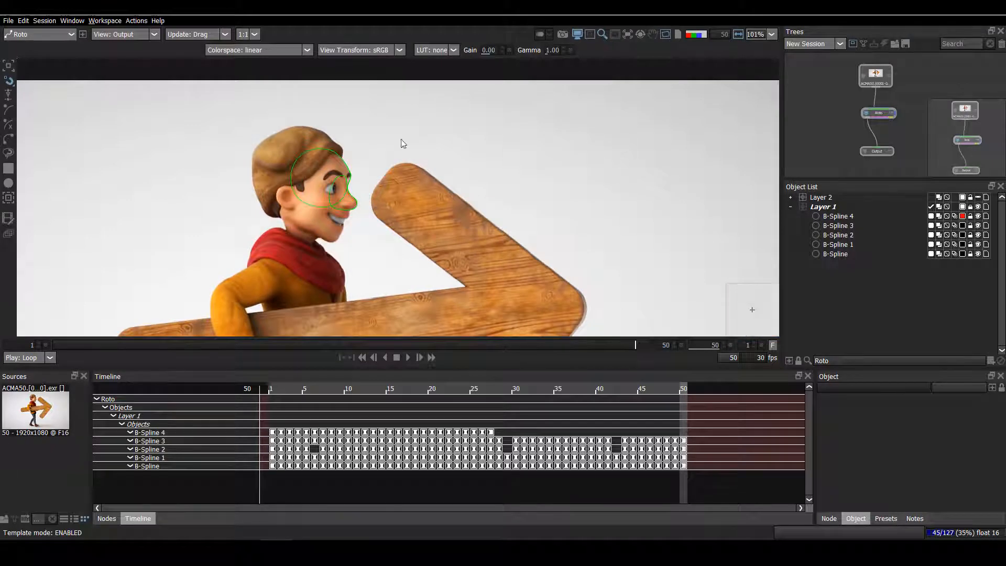
pyautogui.scroll(1, 367, 208)
pyautogui.scroll(1, 426, 113)
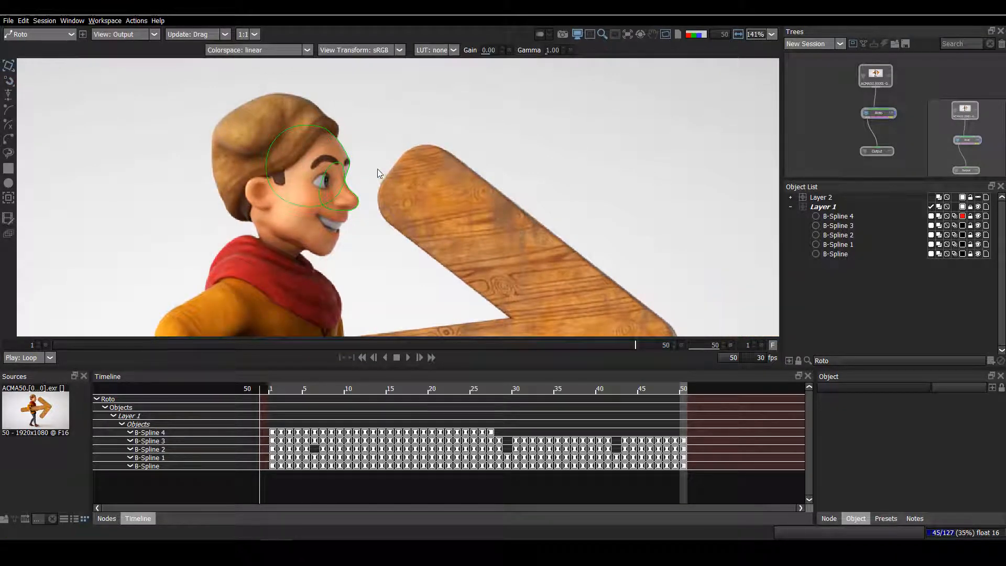
pyautogui.click(971, 208)
pyautogui.moveTo(420, 120); pyautogui.dragTo(239, 265)
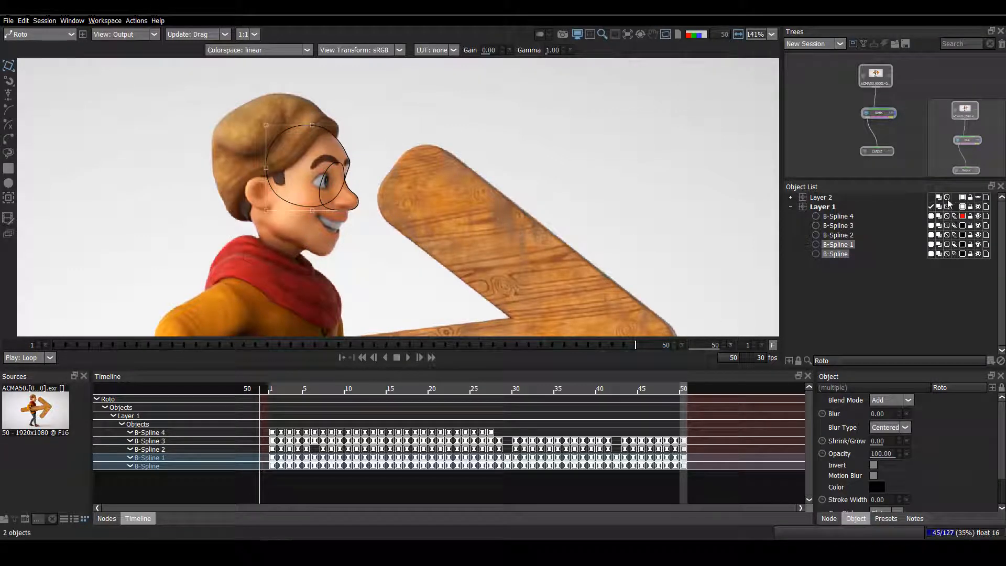
pyautogui.click(971, 207)
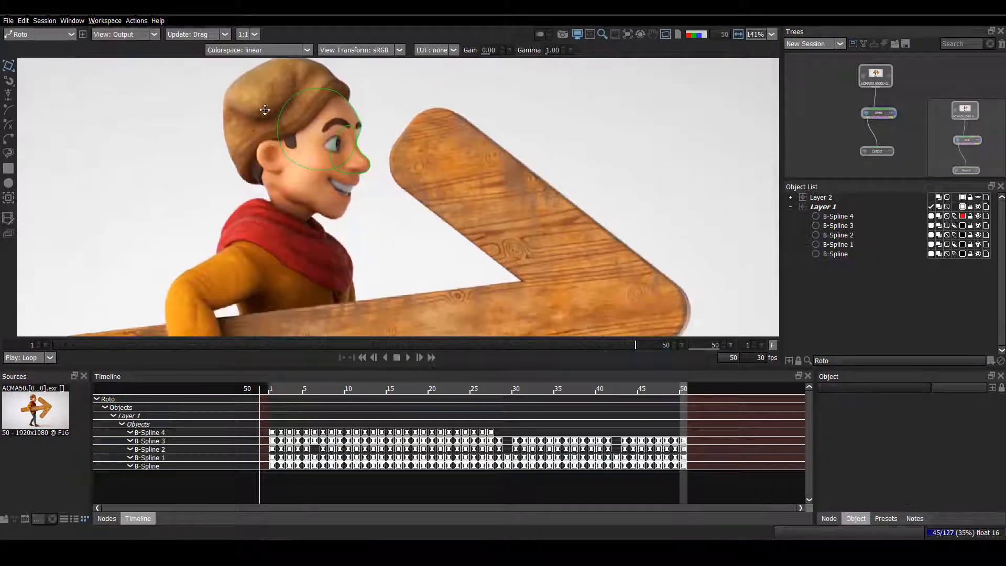
# Select the locked jacket shape in Layer 1 at frame 50 and try to transform it.
pyautogui.scroll(-1, 365, 232)
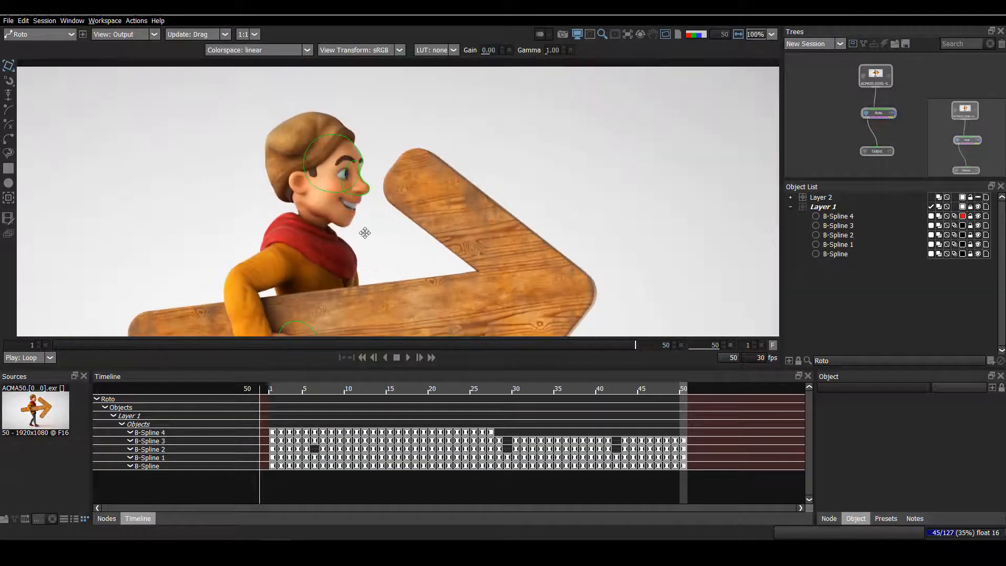
pyautogui.moveTo(465, 299); pyautogui.dragTo(471, 147)
pyautogui.moveTo(489, 216); pyautogui.dragTo(497, 110)
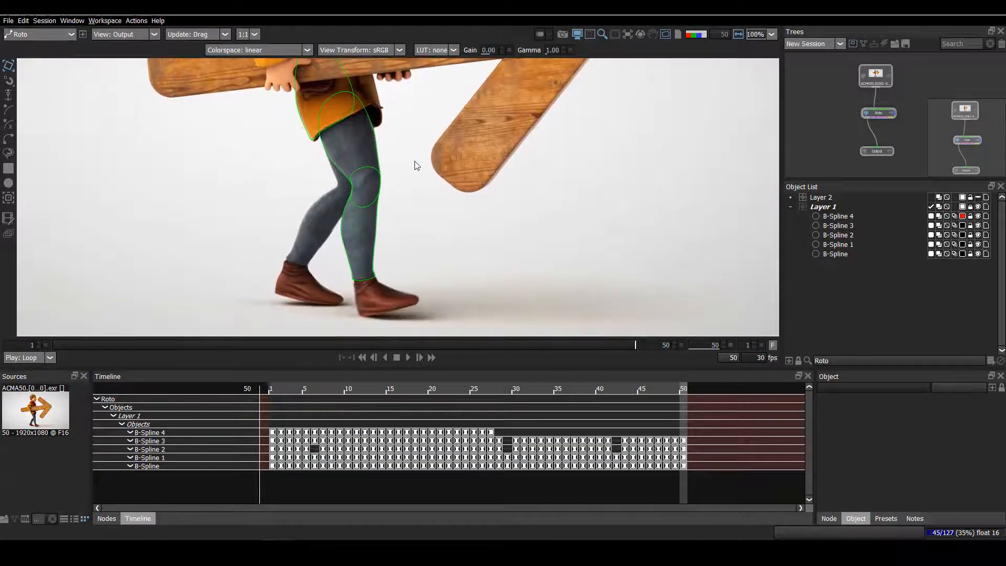
pyautogui.moveTo(414, 162); pyautogui.dragTo(302, 311)
pyautogui.moveTo(331, 209); pyautogui.dragTo(350, 274)
pyautogui.moveTo(328, 127); pyautogui.dragTo(338, 152)
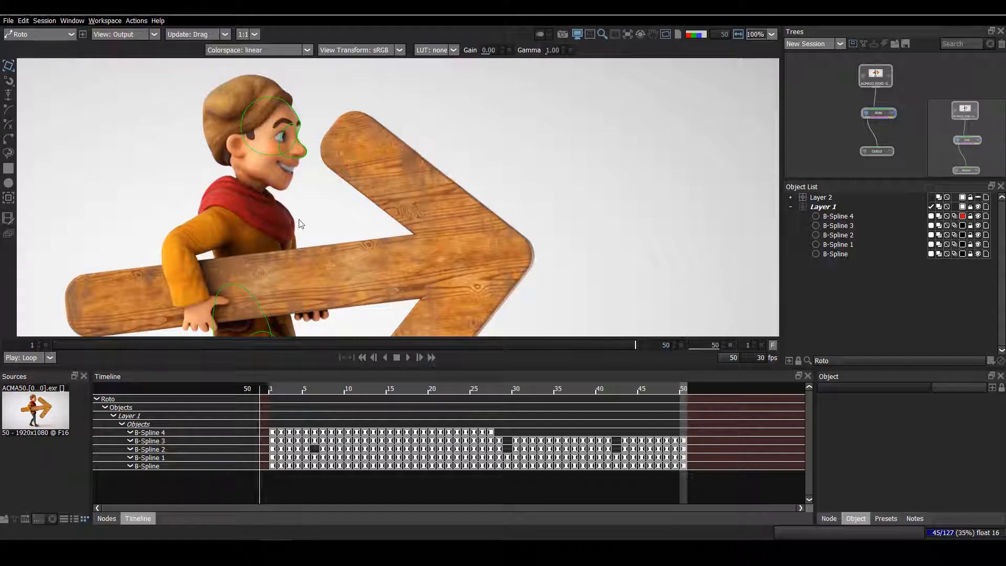
pyautogui.moveTo(279, 328); pyautogui.dragTo(292, 237)
pyautogui.scroll(1, 292, 237)
pyautogui.scroll(2, 292, 237)
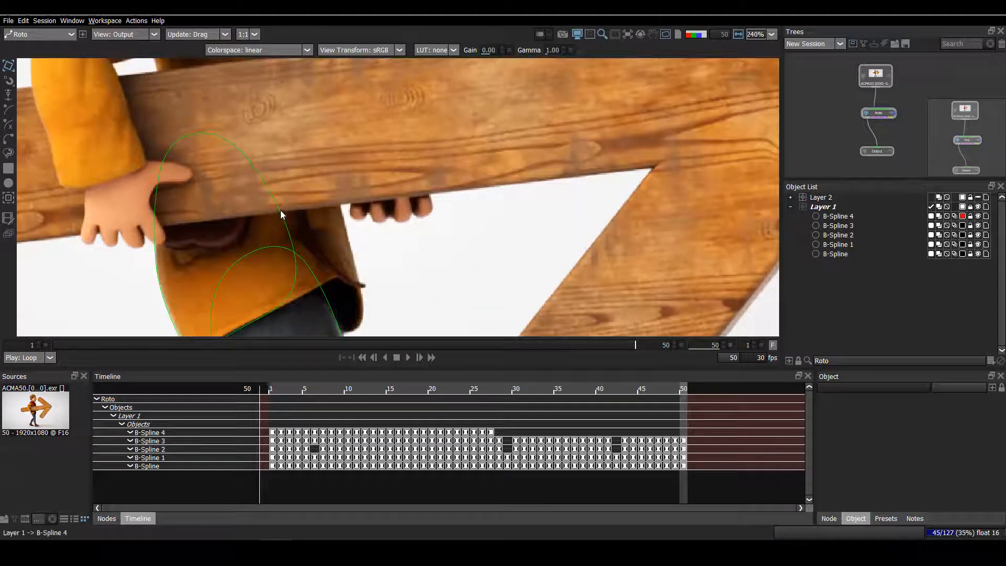
pyautogui.click(281, 215)
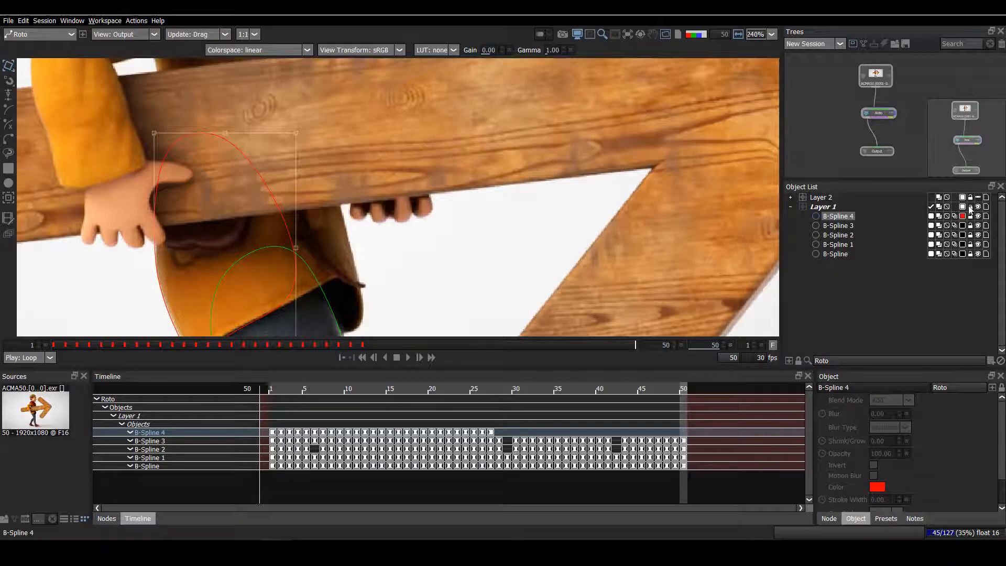
pyautogui.moveTo(242, 221); pyautogui.dragTo(262, 161)
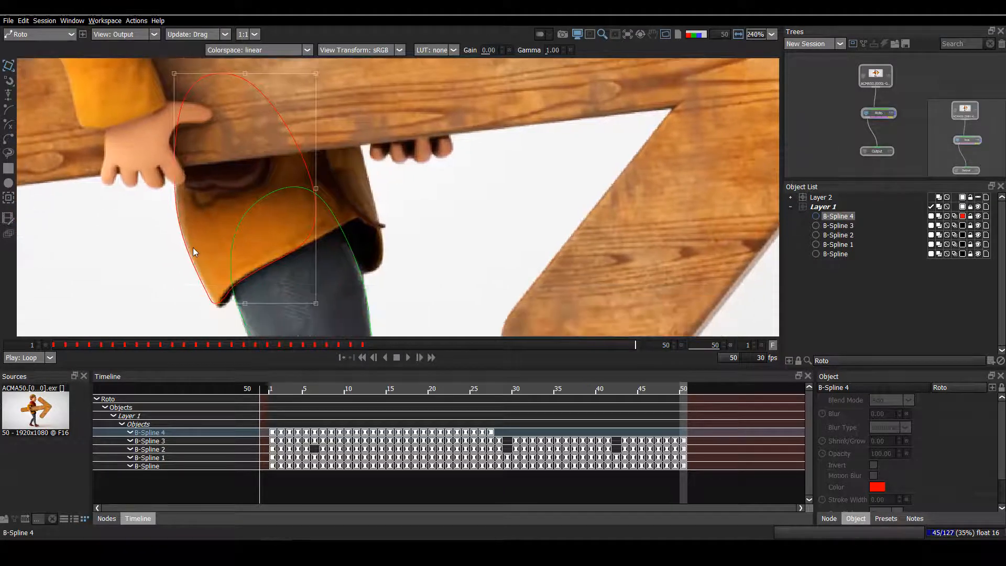
pyautogui.moveTo(193, 248); pyautogui.dragTo(192, 250)
# Try to select the locked jacket shape's control points with the Reshape tool, then deselect the shape.
pyautogui.press('r')
pyautogui.moveTo(77, 188); pyautogui.dragTo(273, 288)
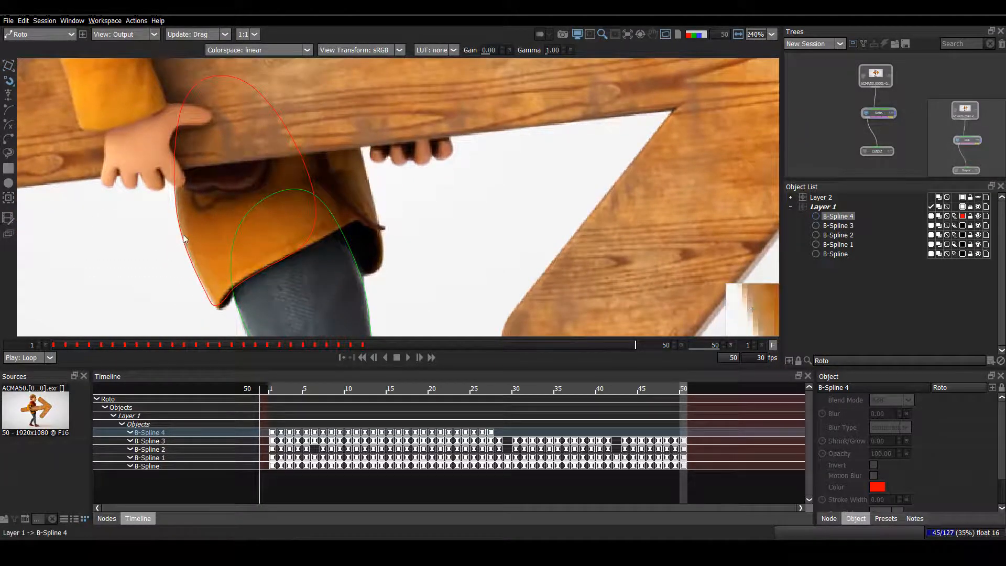
pyautogui.click(158, 243)
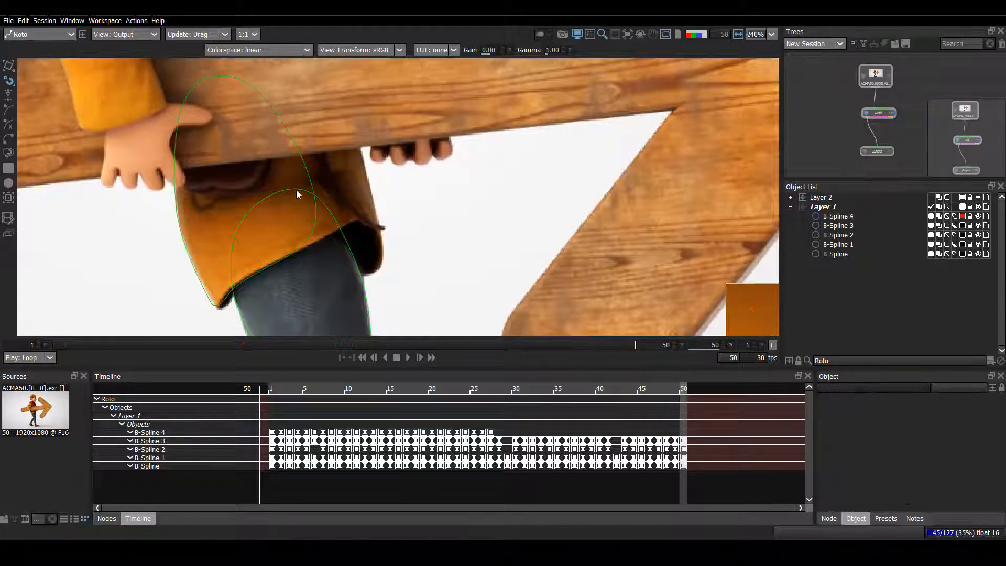
# Select the jacket and upper-leg shapes together, then select Layer 1, unlock it and clear the selection.
pyautogui.click(309, 174)
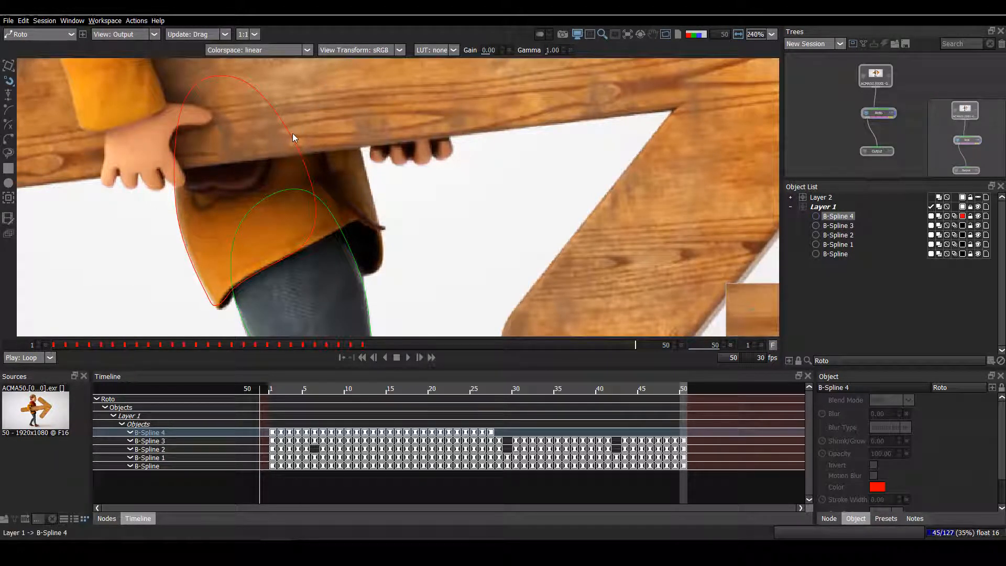
pyautogui.keyDown('shift'); pyautogui.click(338, 227); pyautogui.keyUp('shift')
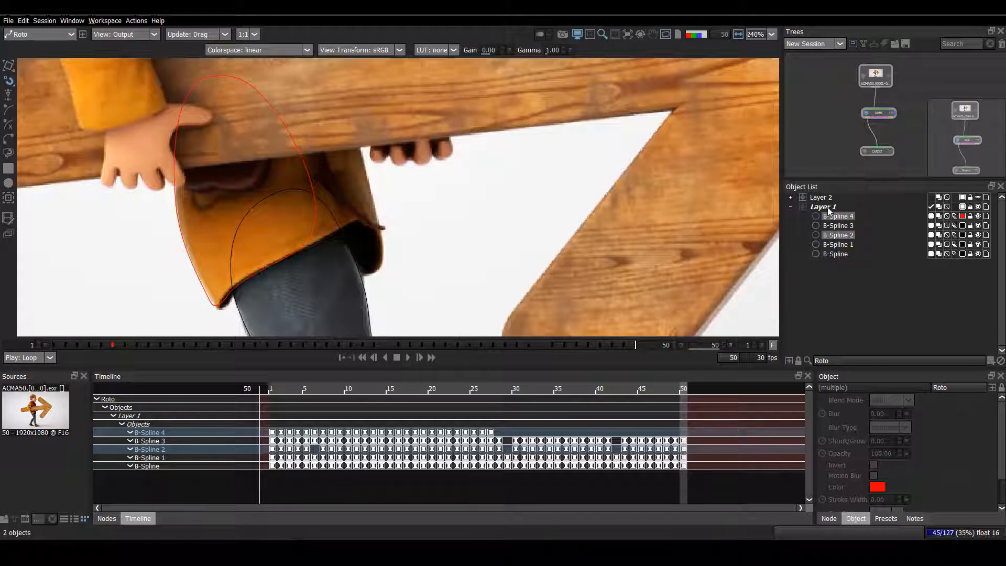
pyautogui.click(860, 209)
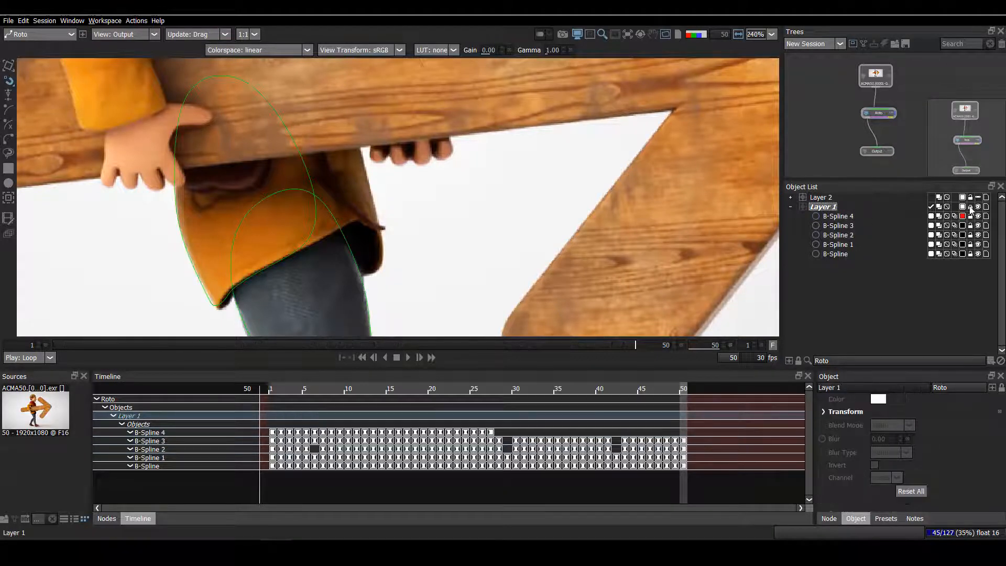
pyautogui.click(358, 320)
# Go to frame 1 and select the head and nose shapes in Layer 1 with the Transform tool.
pyautogui.scroll(-2, 346, 209)
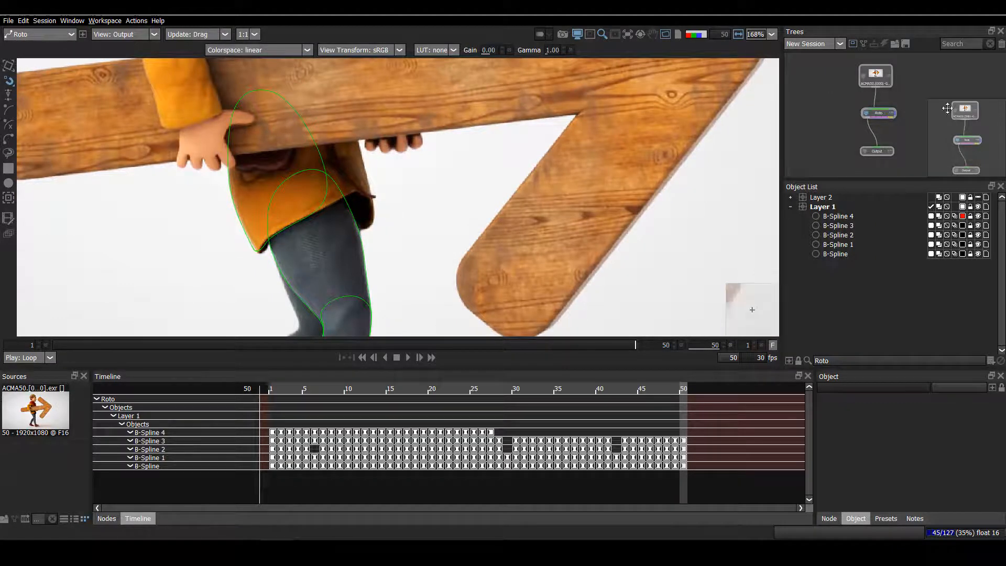
pyautogui.scroll(-3, 281, 268)
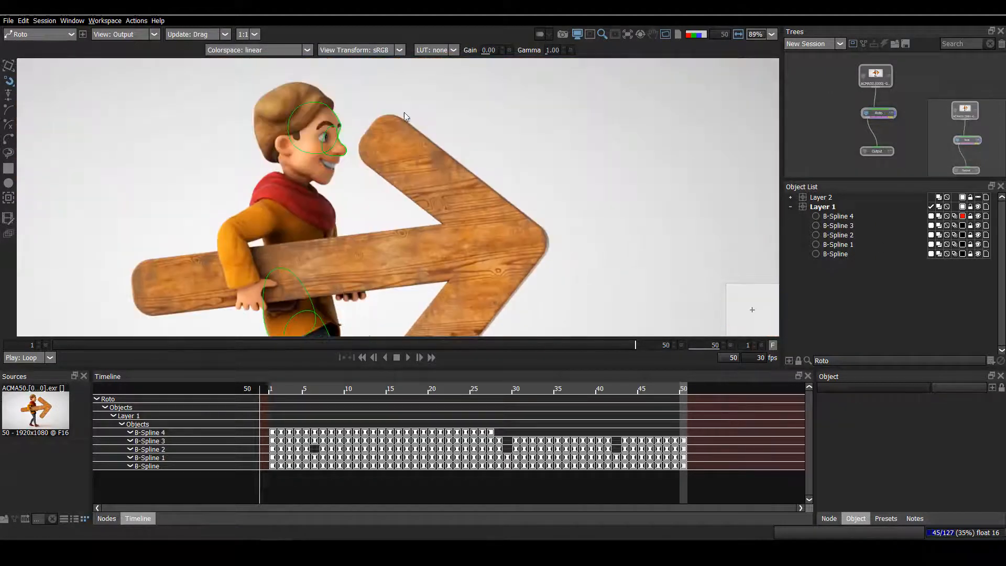
pyautogui.scroll(-10, 367, 189)
pyautogui.press('f')
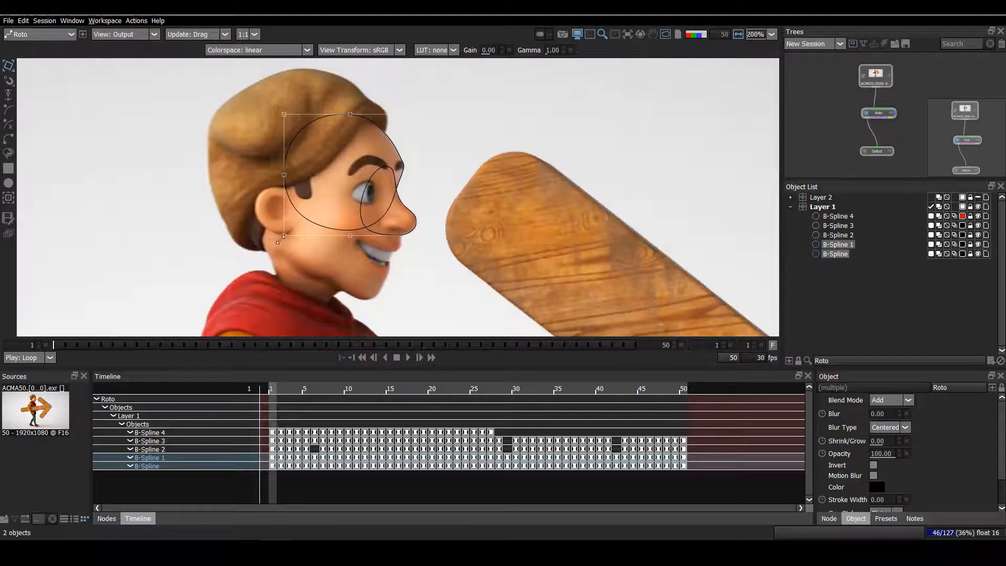
# Select the jacket shape in Layer 1 and go to its last consecutive keyframe at frame 27.
pyautogui.moveTo(281, 240); pyautogui.dragTo(290, 221)
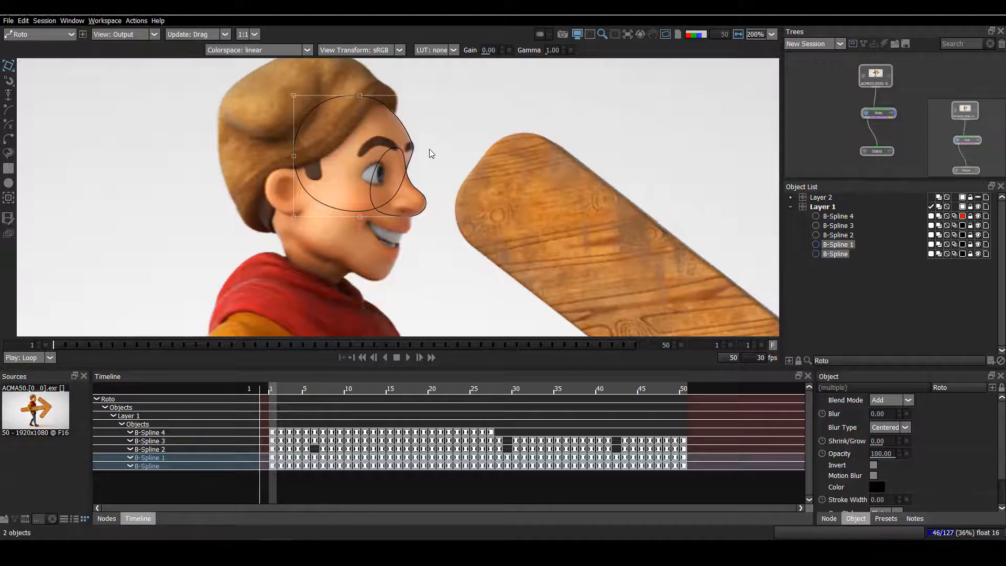
pyautogui.scroll(-2, 508, 140)
pyautogui.moveTo(433, 244); pyautogui.dragTo(420, 92)
pyautogui.scroll(-1, 424, 173)
pyautogui.scroll(-2, 404, 157)
pyautogui.moveTo(375, 209); pyautogui.dragTo(382, 146)
pyautogui.scroll(2, 381, 145)
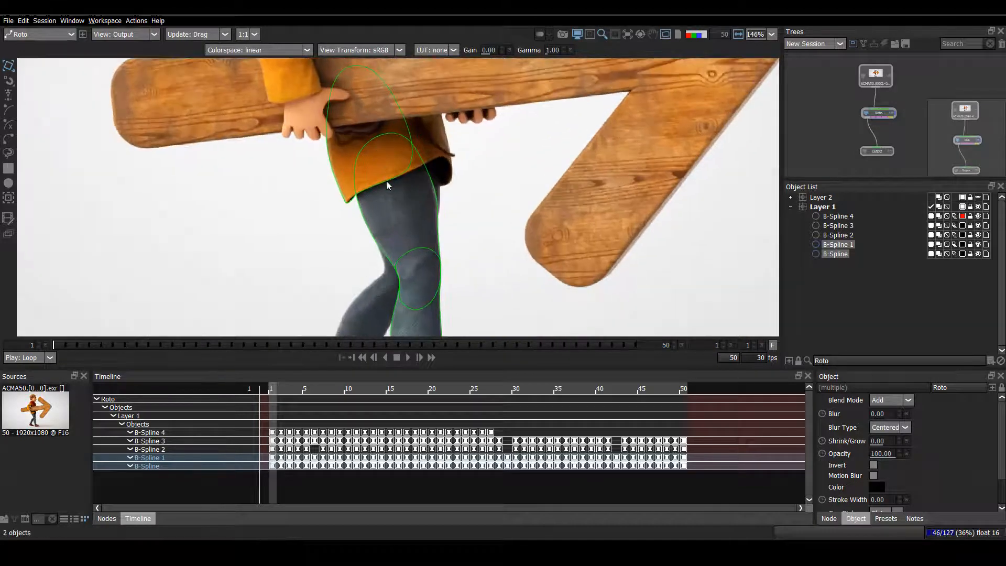
pyautogui.click(386, 184)
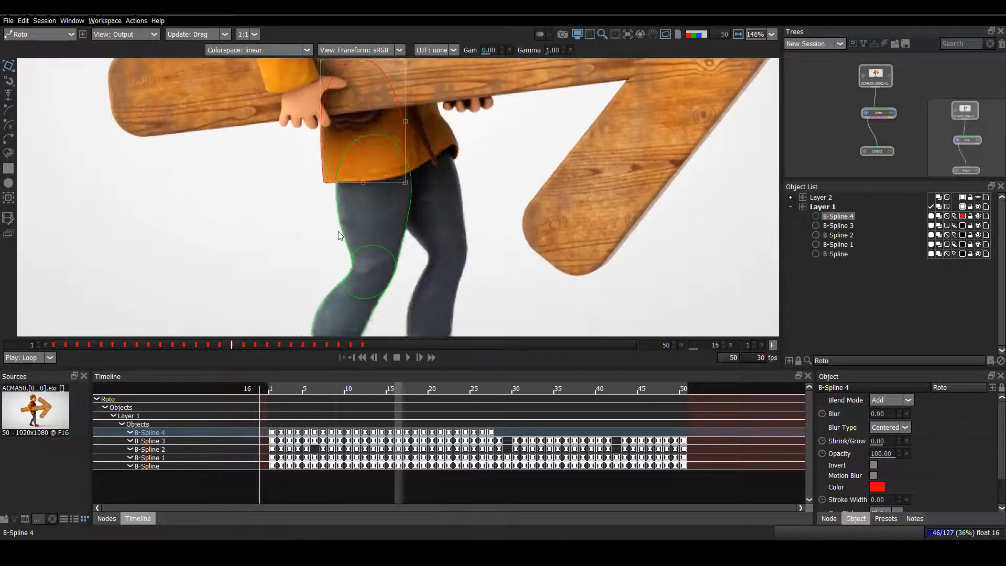
pyautogui.click(352, 357)
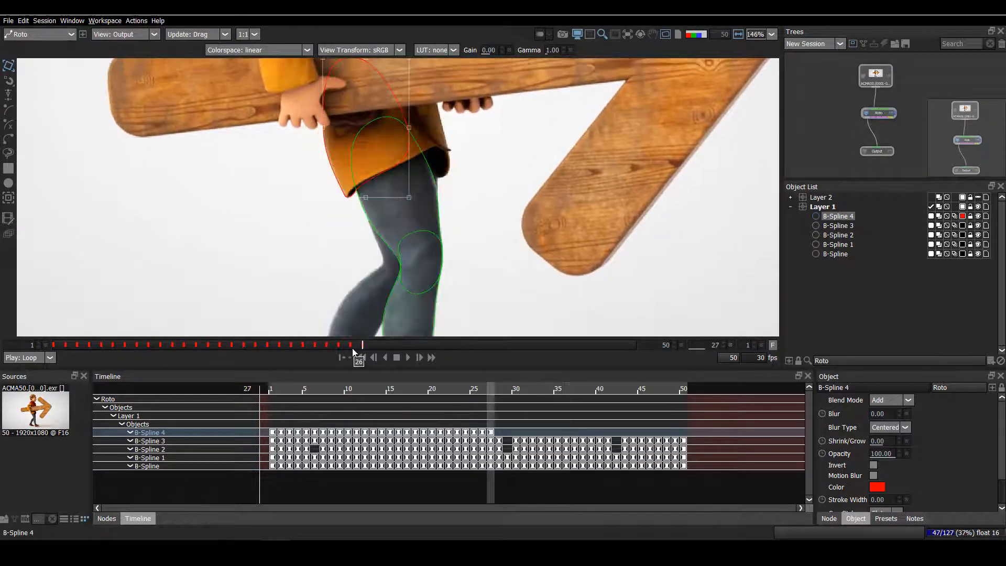
pyautogui.moveTo(376, 206); pyautogui.dragTo(356, 204)
pyautogui.press('l')
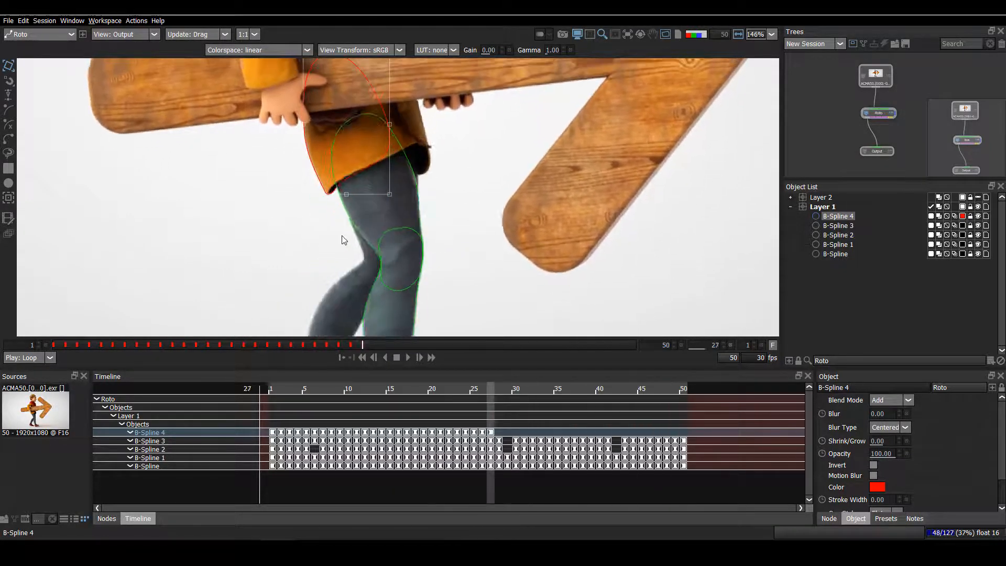
# Compare the jacket hem's pose in the frames following frame 1 with its pose at frames 50 and 48.
pyautogui.scroll(2, 195, 237)
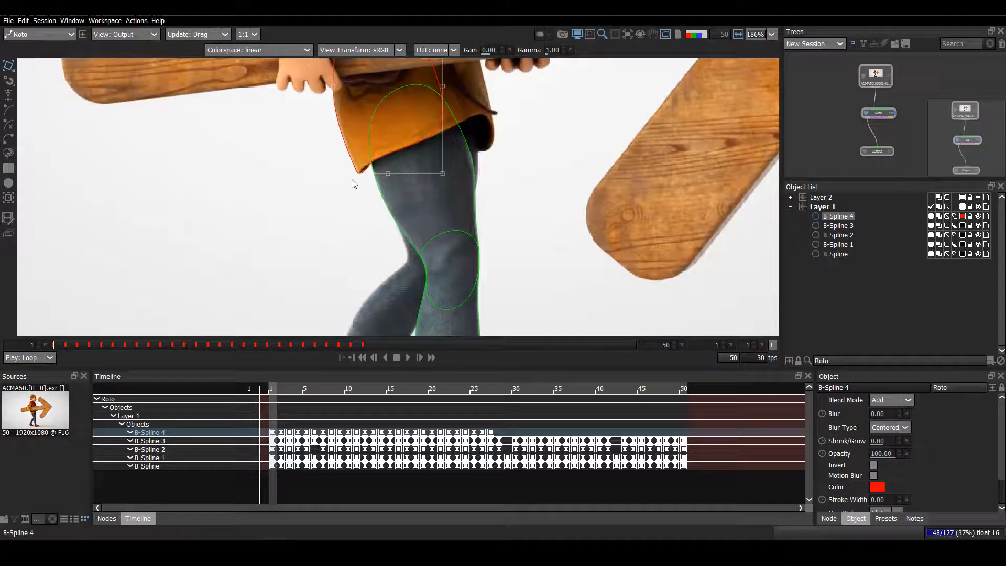
pyautogui.press('x')
pyautogui.press('x')
pyautogui.press('x')
pyautogui.press('x')
pyautogui.press('x')
pyautogui.press('x')
pyautogui.press('x')
pyautogui.press('x')
pyautogui.press('x')
pyautogui.press('x')
pyautogui.press('x')
pyautogui.press('x')
pyautogui.press('x')
pyautogui.press('x')
pyautogui.press('x')
pyautogui.press('x')
pyautogui.press('x')
pyautogui.press('x')
pyautogui.press('x')
pyautogui.press('x')
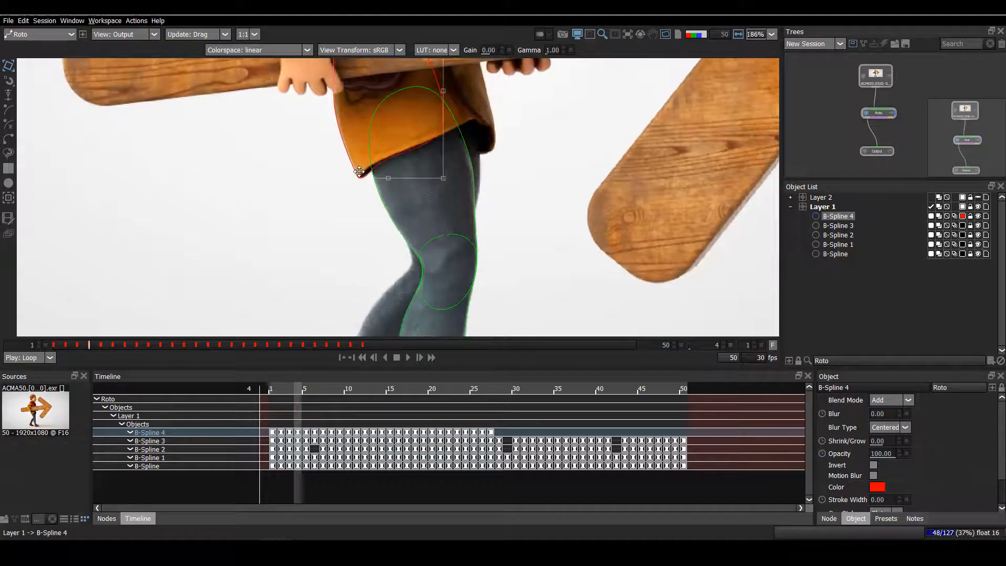
pyautogui.scroll(3, 376, 171)
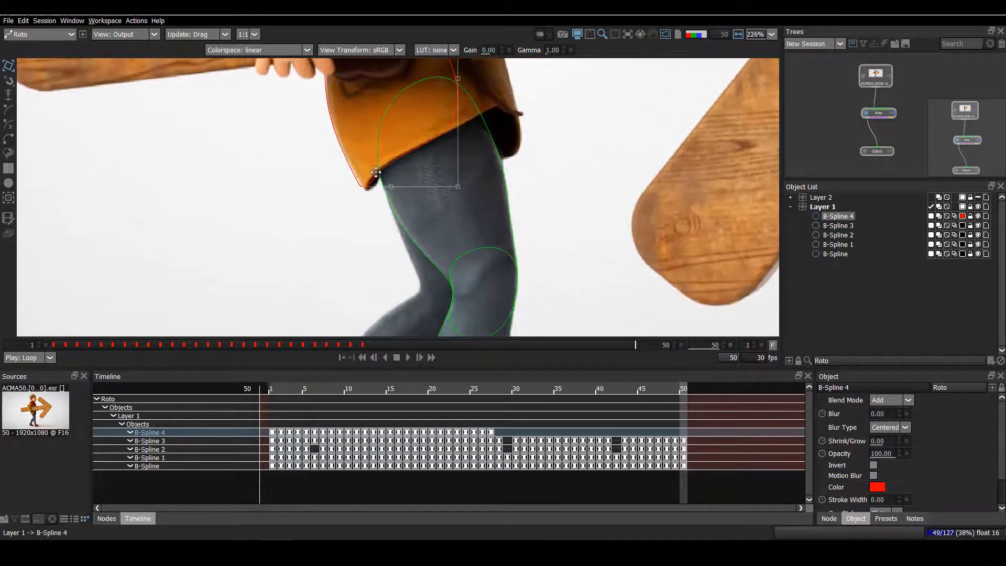
pyautogui.press('z')
pyautogui.press('z')
pyautogui.moveTo(361, 181); pyautogui.dragTo(362, 183)
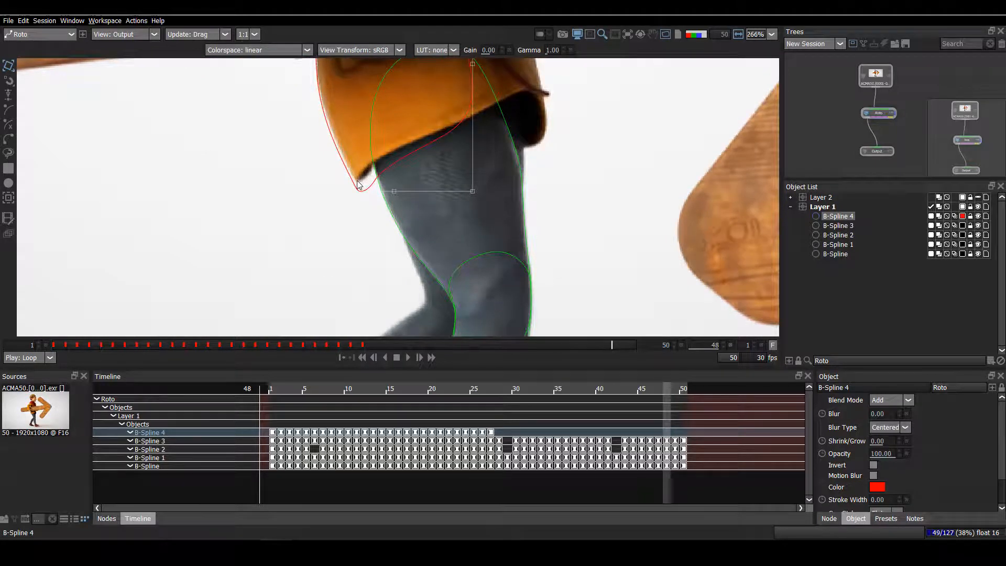
# Copy the jacket shape's pose from frame 4 and paste it as a keyframe at frame 50.
pyautogui.press('Home')
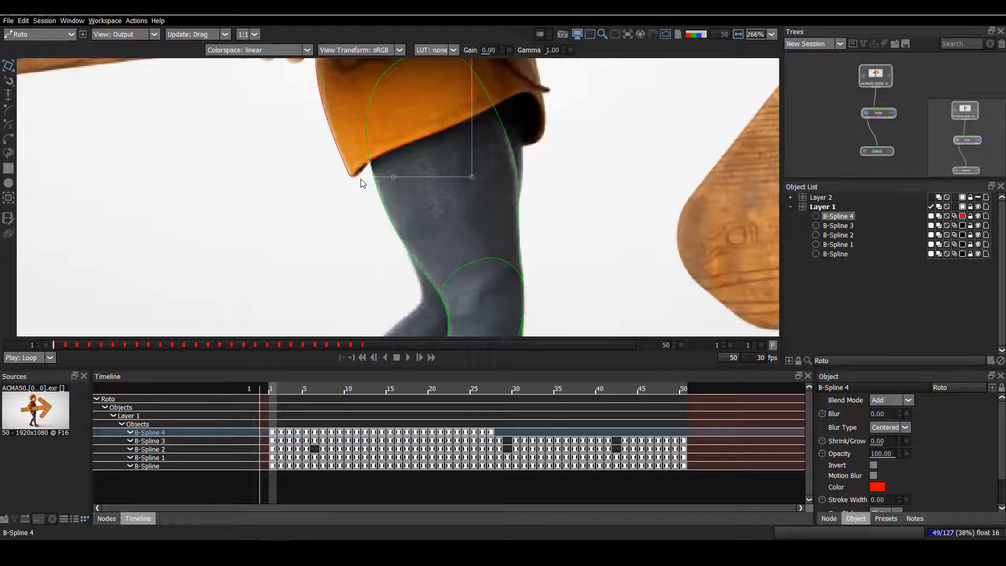
pyautogui.press('Right')
pyautogui.press('Right')
pyautogui.press('Right')
pyautogui.scroll(-2, 361, 181)
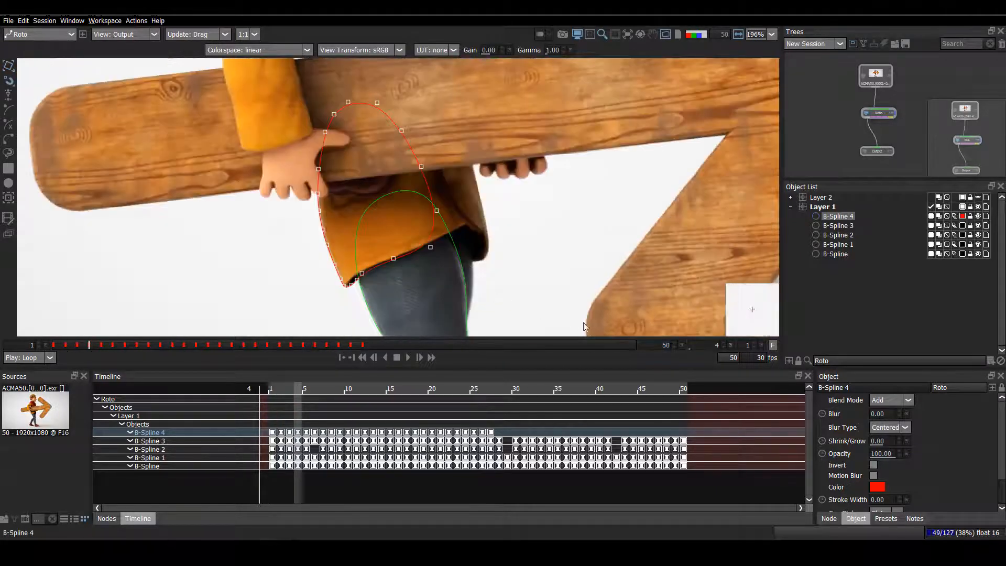
pyautogui.click(635, 345)
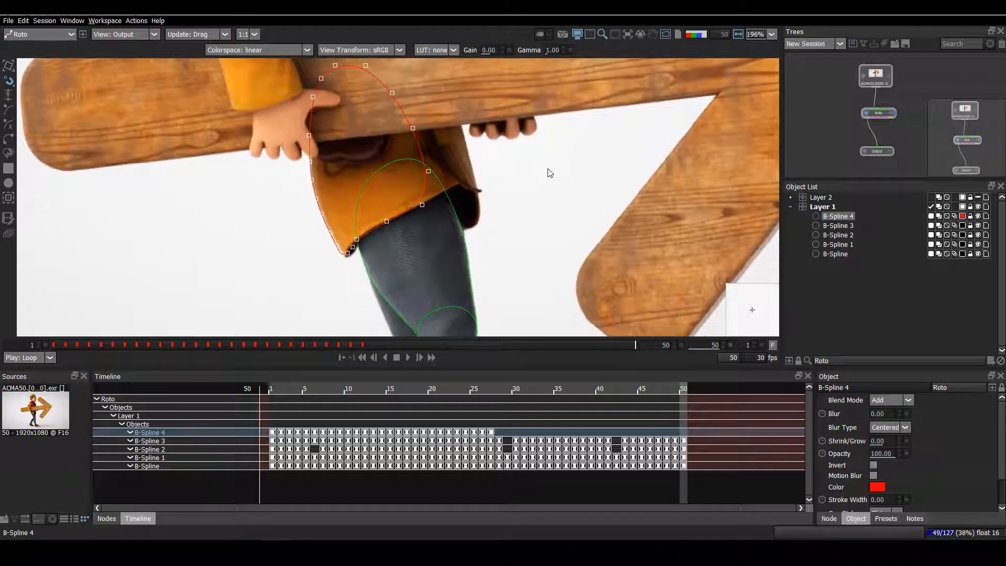
pyautogui.hotkey('ctrl', 'v')
# Lower the viewer gain to -1.22 while framing the jacket's hem closely at frame 50.
pyautogui.scroll(3, 466, 222)
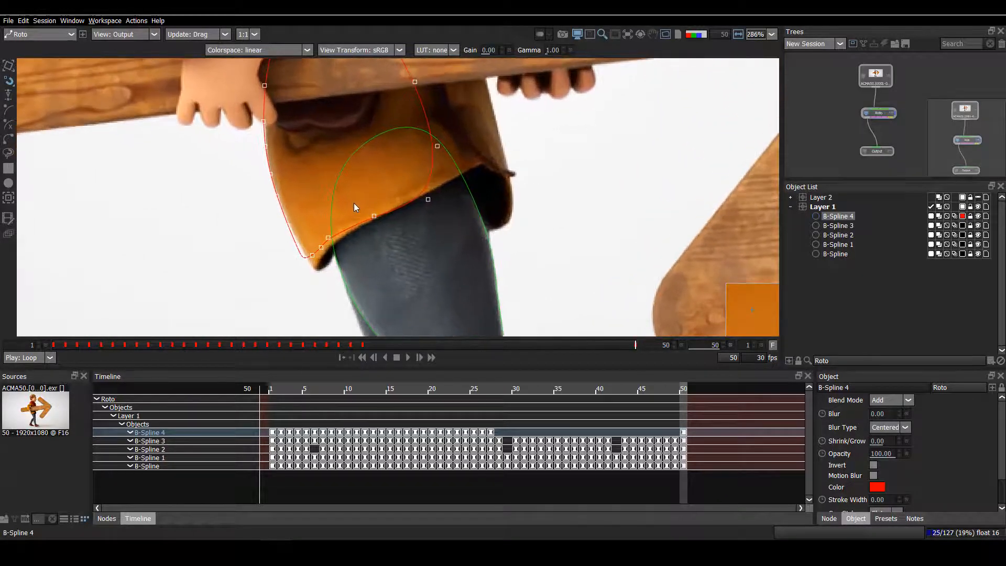
pyautogui.scroll(1, 357, 202)
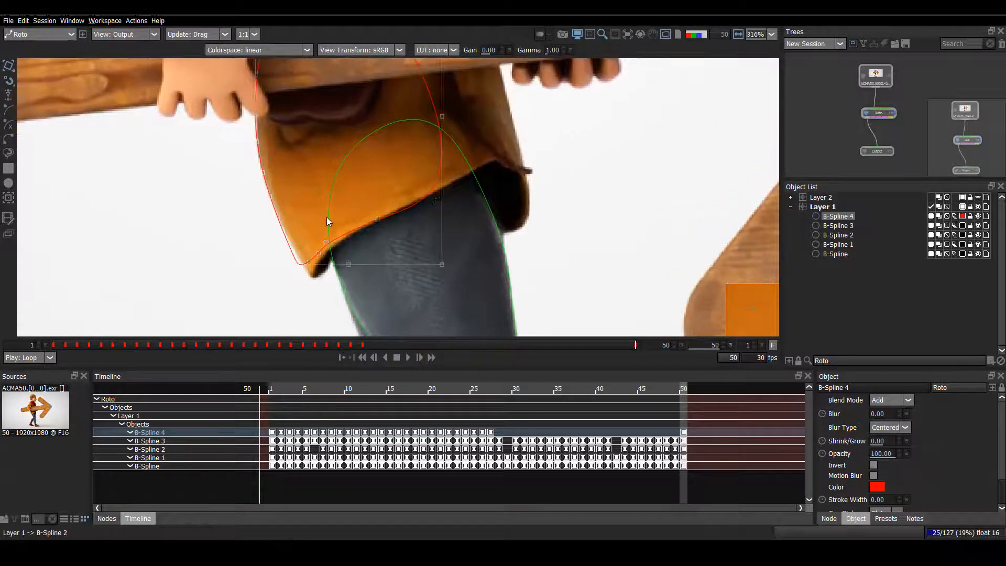
pyautogui.scroll(2, 327, 221)
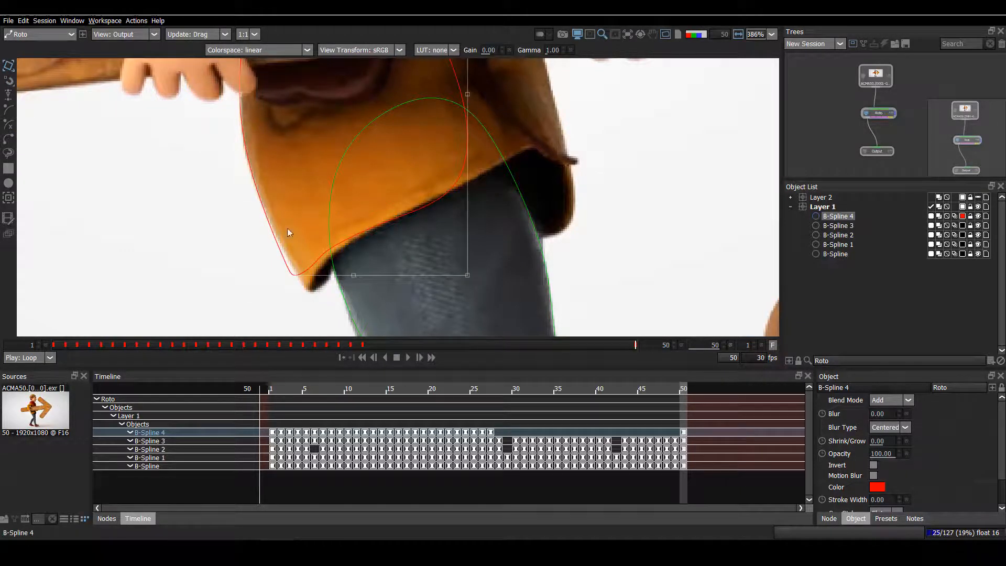
pyautogui.moveTo(490, 49); pyautogui.dragTo(480, 49)
pyautogui.scroll(4, 292, 216)
pyautogui.moveTo(282, 315); pyautogui.dragTo(296, 250)
# Select the jacket shape's lower control points at frame 50 and transform them to fit the hem's front corner.
pyautogui.press('r')
pyautogui.moveTo(291, 151); pyautogui.dragTo(296, 210)
pyautogui.scroll(-2, 296, 209)
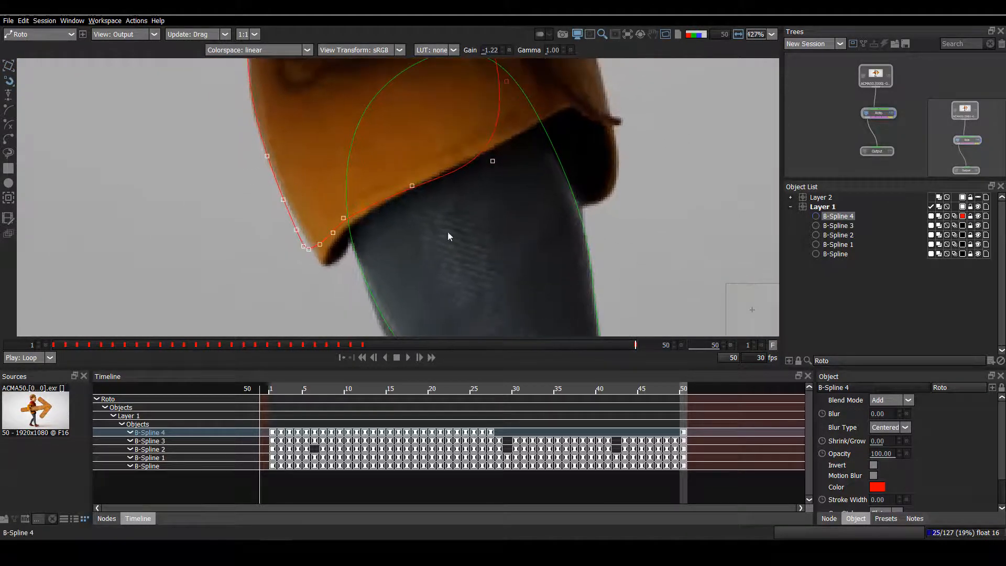
pyautogui.moveTo(373, 212); pyautogui.dragTo(382, 191)
pyautogui.scroll(2, 380, 197)
pyautogui.press('t')
pyautogui.press('t')
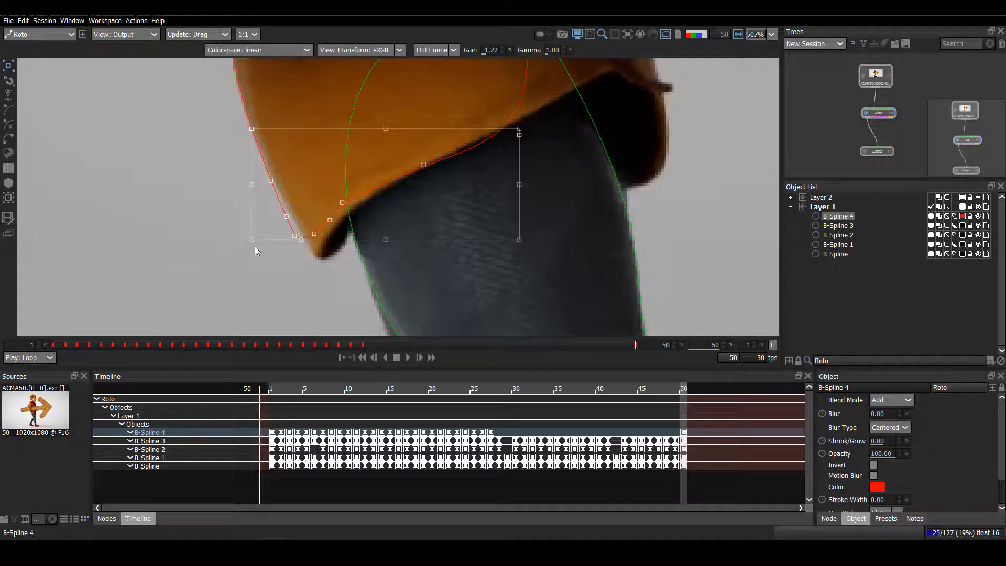
pyautogui.moveTo(253, 243); pyautogui.dragTo(275, 268)
pyautogui.moveTo(296, 179); pyautogui.dragTo(299, 206)
pyautogui.press('t')
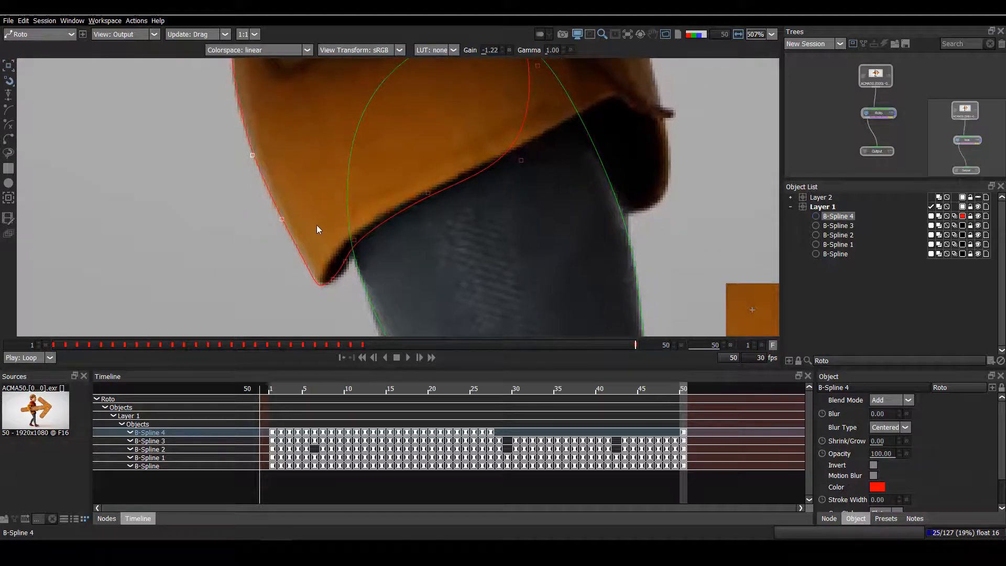
pyautogui.moveTo(396, 248); pyautogui.dragTo(320, 288)
pyautogui.moveTo(334, 280); pyautogui.dragTo(351, 264)
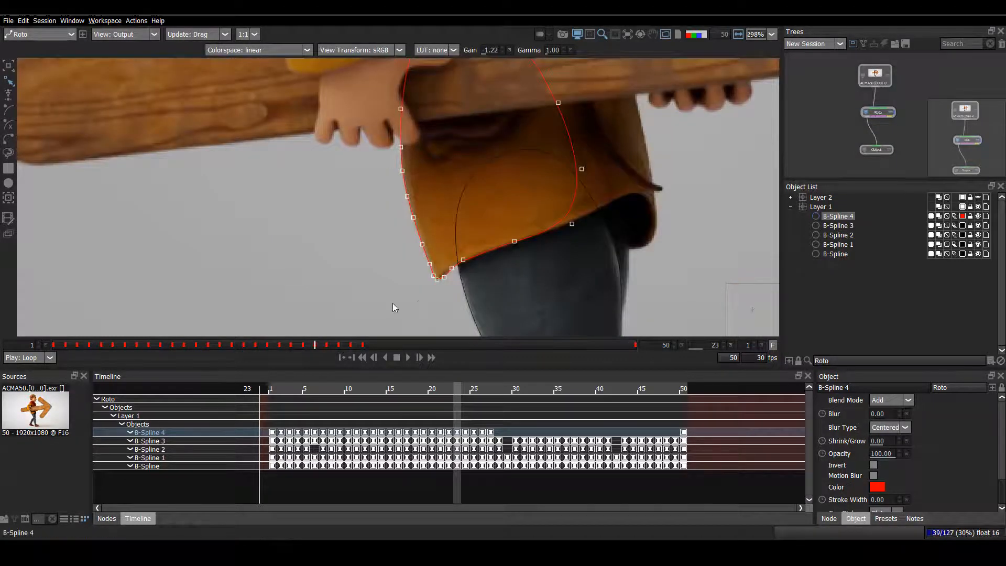
# Copy the jacket shape's pose from frame 23 and paste it as a keyframe at frame 47.
pyautogui.moveTo(392, 303); pyautogui.dragTo(511, 262)
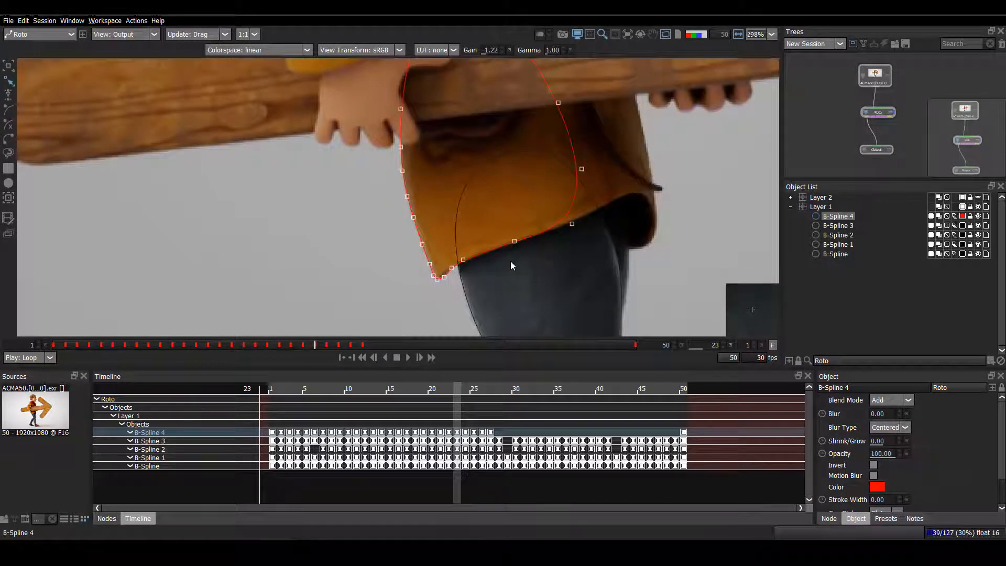
pyautogui.scroll(1, 511, 260)
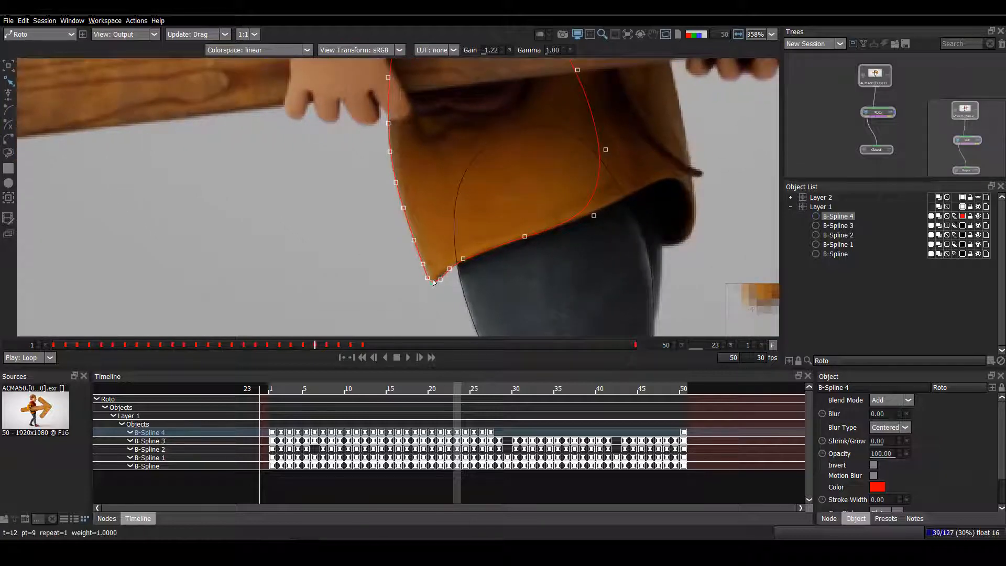
pyautogui.press('x')
pyautogui.press('x')
pyautogui.press('x')
pyautogui.press('x')
pyautogui.press('x')
pyautogui.press('x')
pyautogui.press('x')
pyautogui.press('x')
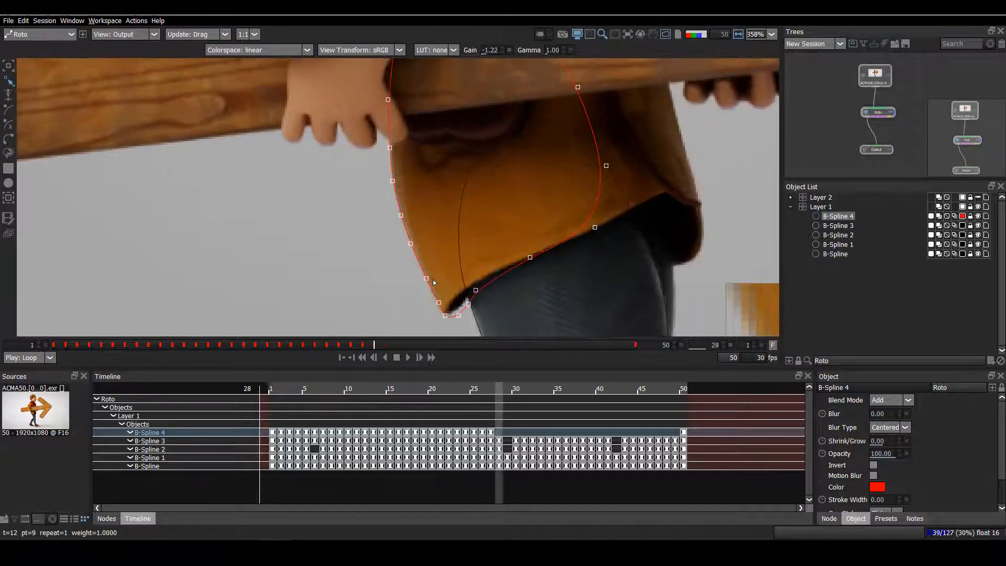
pyautogui.press('Right')
pyautogui.press('Right')
pyautogui.press('Right')
pyautogui.press('Right')
pyautogui.press('Right')
pyautogui.press('Right')
pyautogui.press('Right')
pyautogui.press('Right')
pyautogui.press('Right')
pyautogui.press('Right')
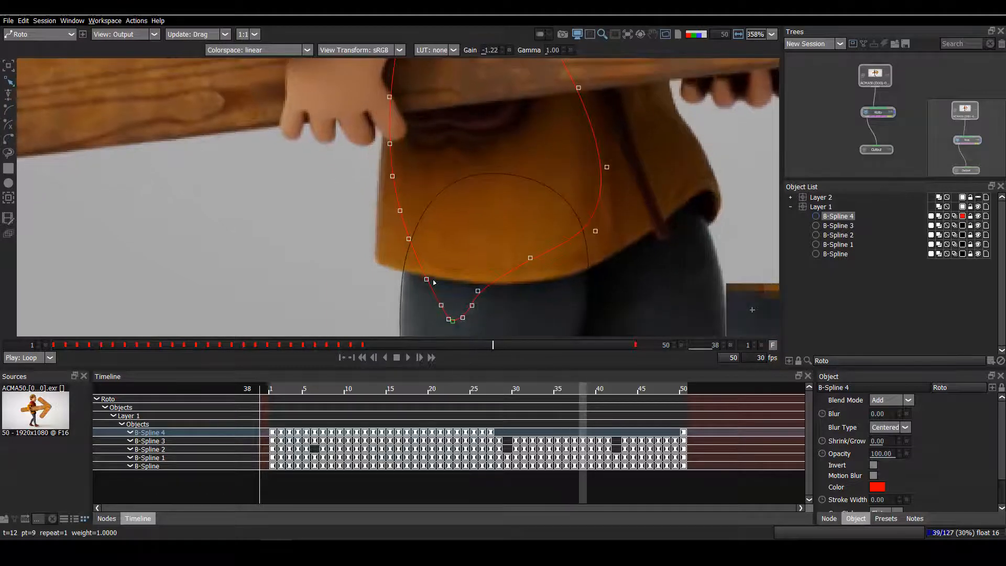
pyautogui.press('Right')
pyautogui.press('Right')
pyautogui.press('Right')
pyautogui.press('Right')
pyautogui.press('Right')
pyautogui.press('Right')
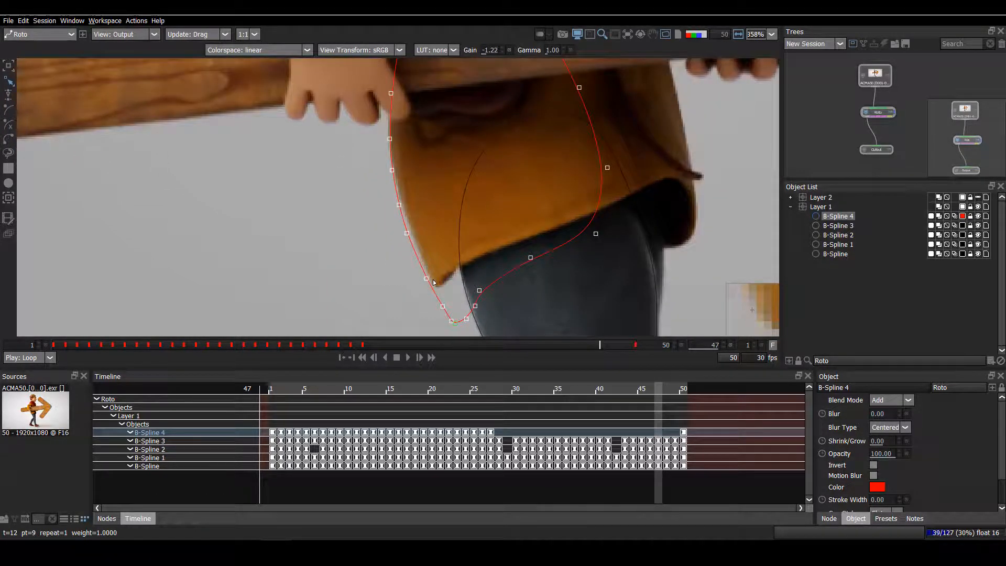
pyautogui.hotkey('ctrl', 'v')
# Select the jacket's hem points at frame 47 and nudge them right and down to match the front corner.
pyautogui.moveTo(416, 231); pyautogui.dragTo(397, 202)
pyautogui.scroll(1, 398, 203)
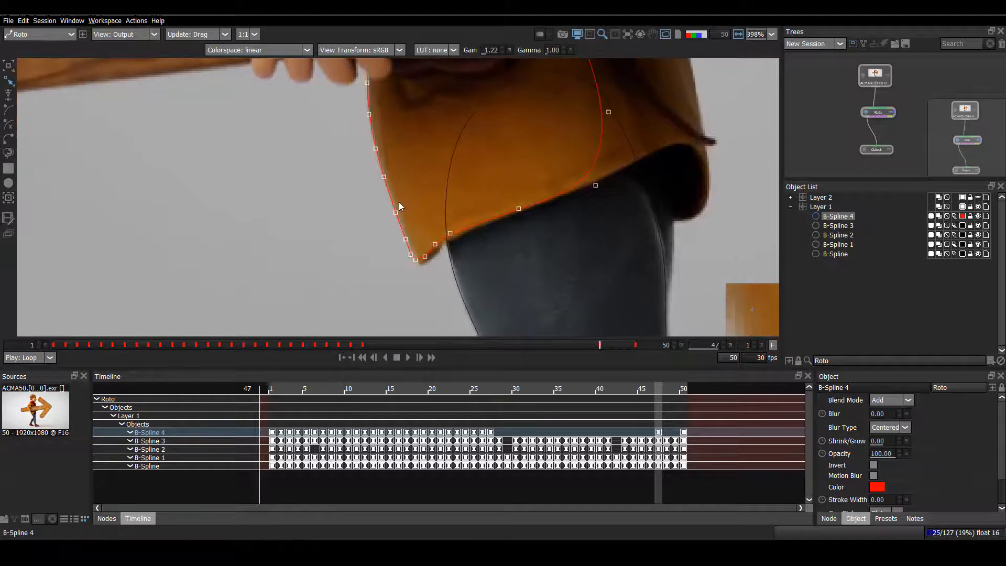
pyautogui.moveTo(382, 110); pyautogui.dragTo(383, 120)
pyautogui.moveTo(403, 191); pyautogui.dragTo(404, 138)
pyautogui.scroll(2, 430, 197)
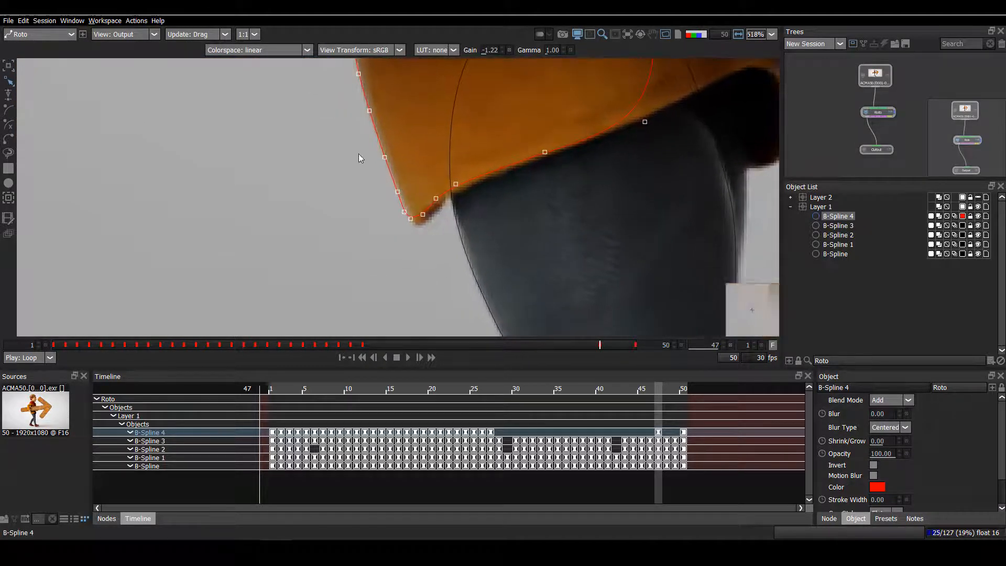
pyautogui.moveTo(578, 114); pyautogui.dragTo(411, 252)
pyautogui.press('Right')
pyautogui.press('Down')
pyautogui.press('Right')
pyautogui.press('Down')
pyautogui.press('Down')
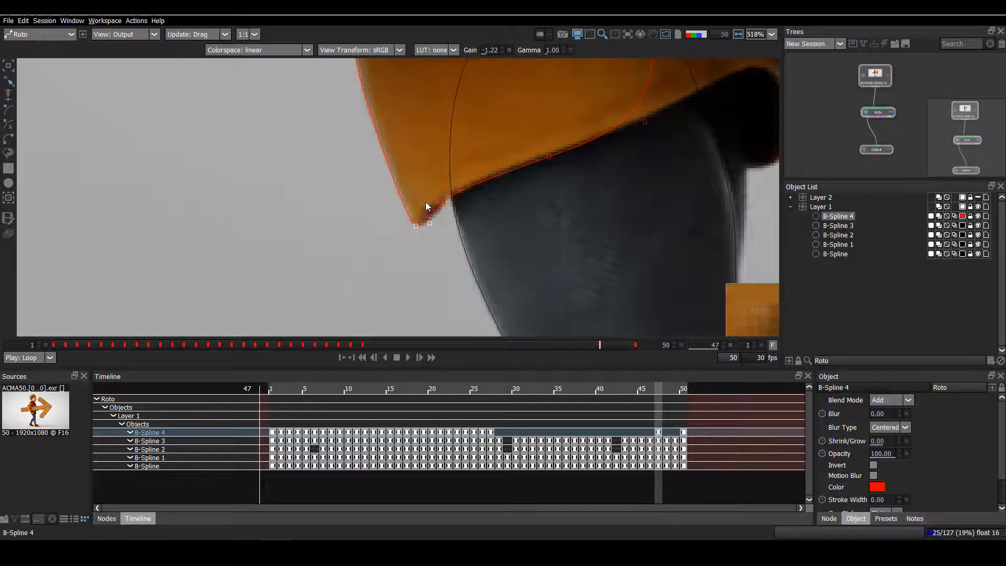
# Select fewer hem corner points at frame 47 and fine-tune them right and down along the jacket's edge.
pyautogui.moveTo(424, 183); pyautogui.dragTo(541, 224)
pyautogui.press('Right')
pyautogui.press('Right')
pyautogui.press('Down')
pyautogui.moveTo(498, 169); pyautogui.dragTo(434, 211)
# Step back from frame 41 to about frame 17 for a matching jacket pose and reuse it to key frame 41.
pyautogui.click(529, 345)
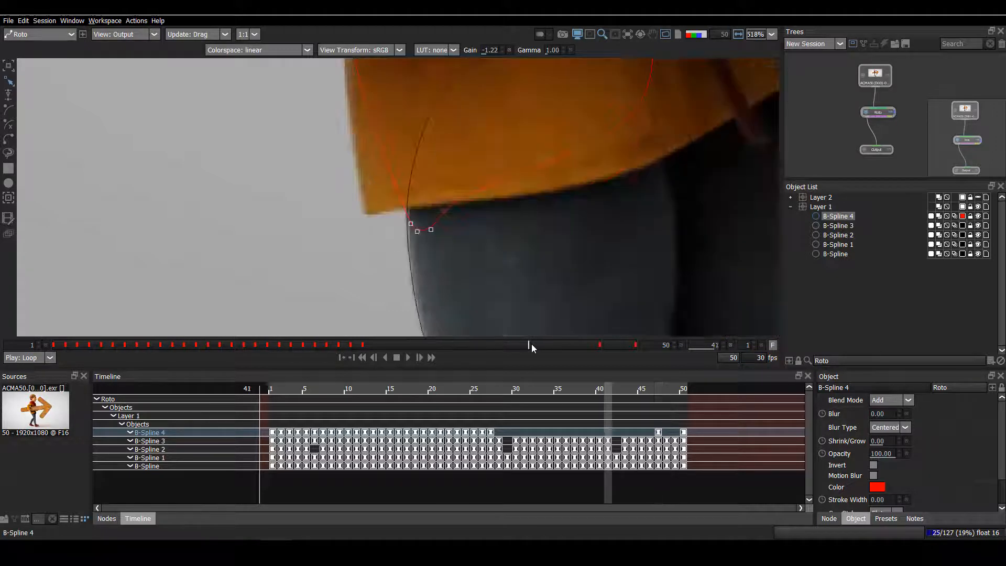
pyautogui.scroll(-1, 506, 258)
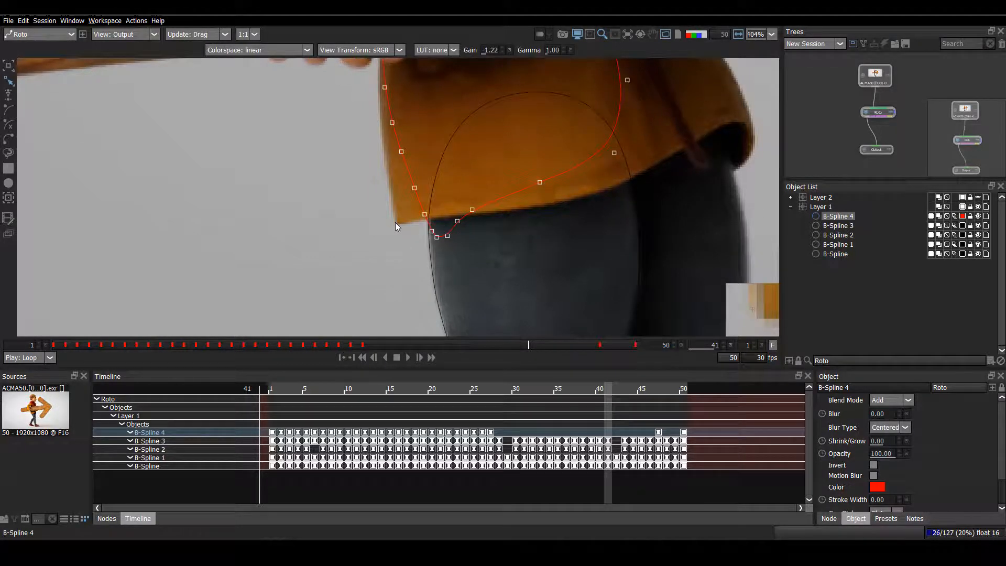
pyautogui.press('Left')
pyautogui.press('Left')
pyautogui.press('Left')
pyautogui.press('Left')
pyautogui.press('Left')
pyautogui.press('Left')
pyautogui.press('Left')
pyautogui.press('Left')
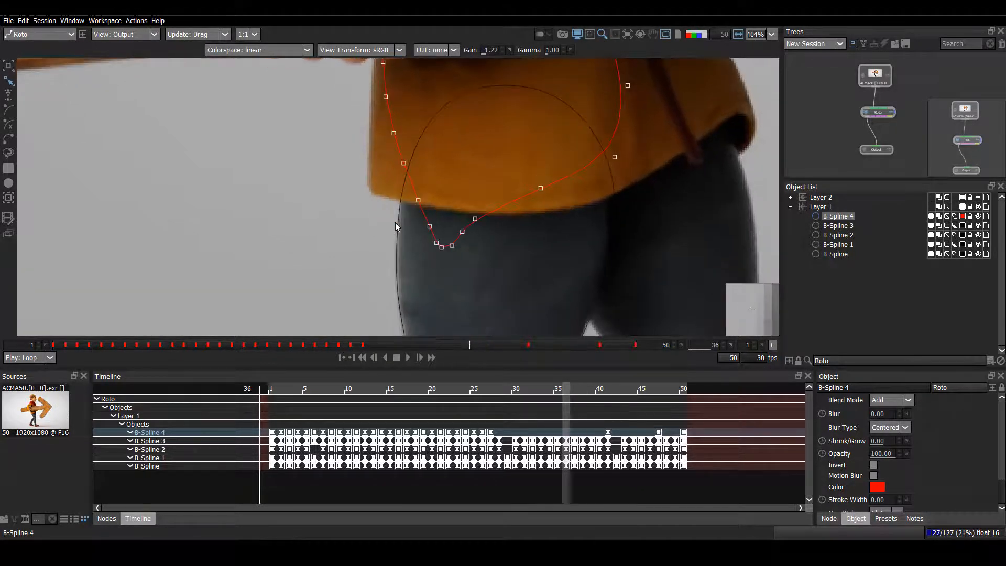
pyautogui.press('Left')
pyautogui.press('Left')
pyautogui.press('Left')
pyautogui.press('Left')
pyautogui.press('Left')
pyautogui.press('Left')
pyautogui.press('Left')
pyautogui.press('Left')
pyautogui.press('Left')
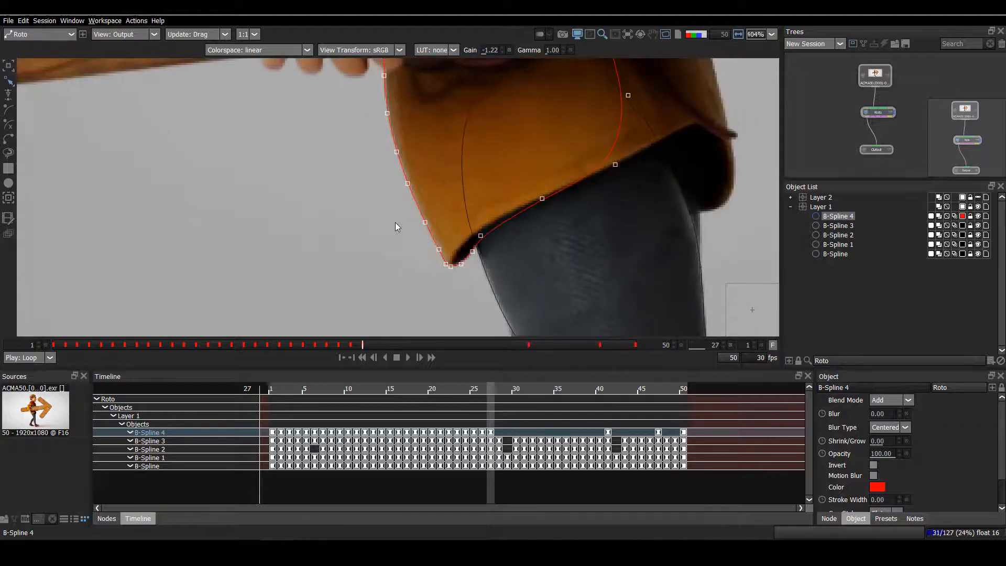
pyautogui.press('Left')
pyautogui.press('Left')
pyautogui.press('Left')
pyautogui.press('Left')
pyautogui.press('Left')
pyautogui.press('Left')
pyautogui.press('Left')
pyautogui.press('Left')
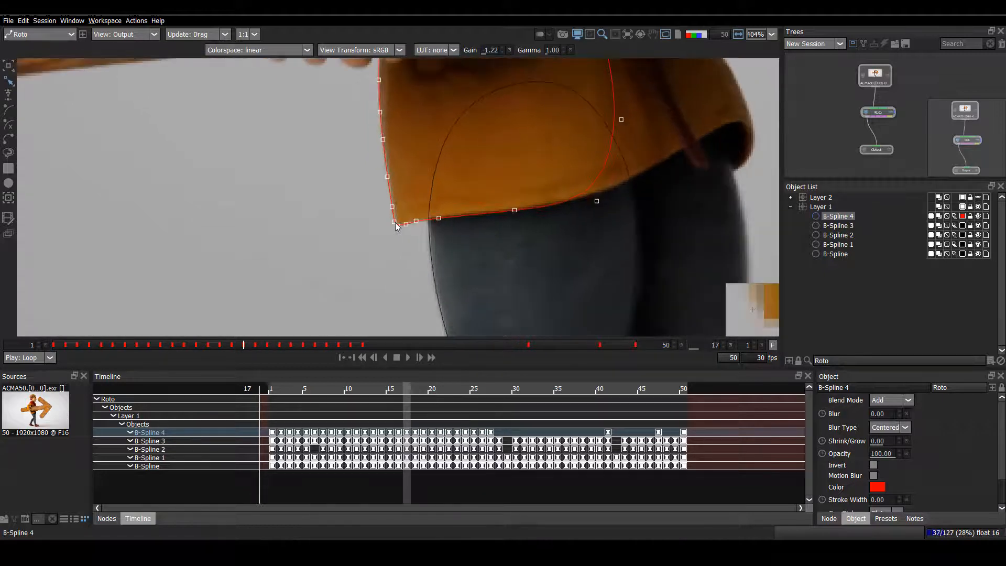
pyautogui.press('Right')
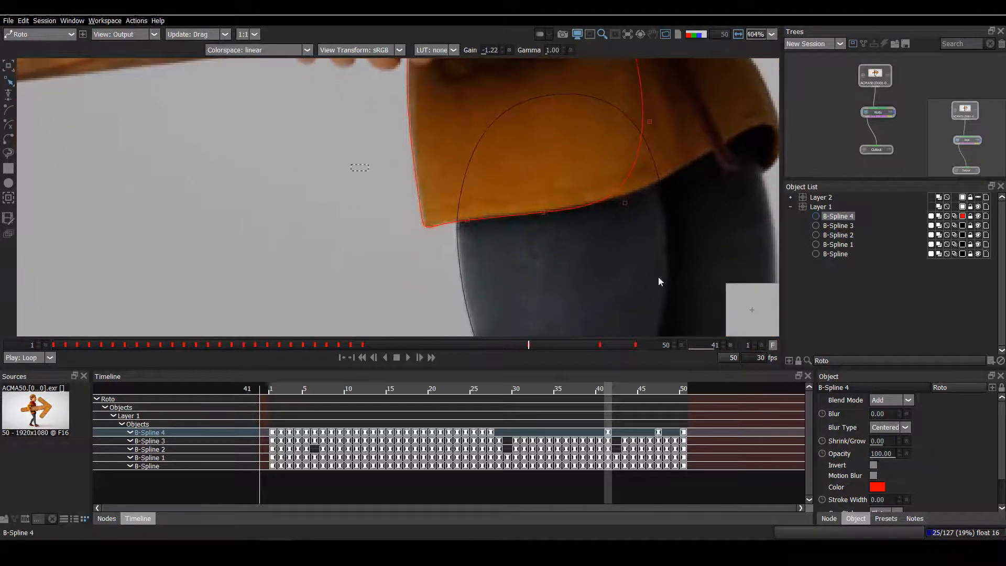
# From frame 35, step back to the matching jacket pose at frame 11 and set it as the copy-points reference frame.
pyautogui.click(458, 345)
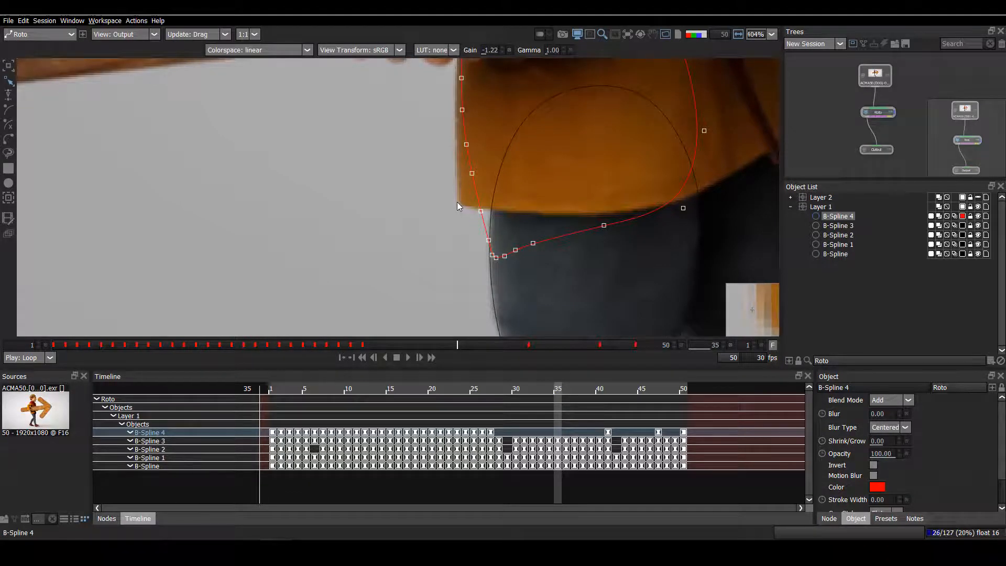
pyautogui.press('z')
pyautogui.press('z')
pyautogui.press('z')
pyautogui.press('z')
pyautogui.press('z')
pyautogui.press('z')
pyautogui.press('z')
pyautogui.press('z')
pyautogui.press('z')
pyautogui.press('z')
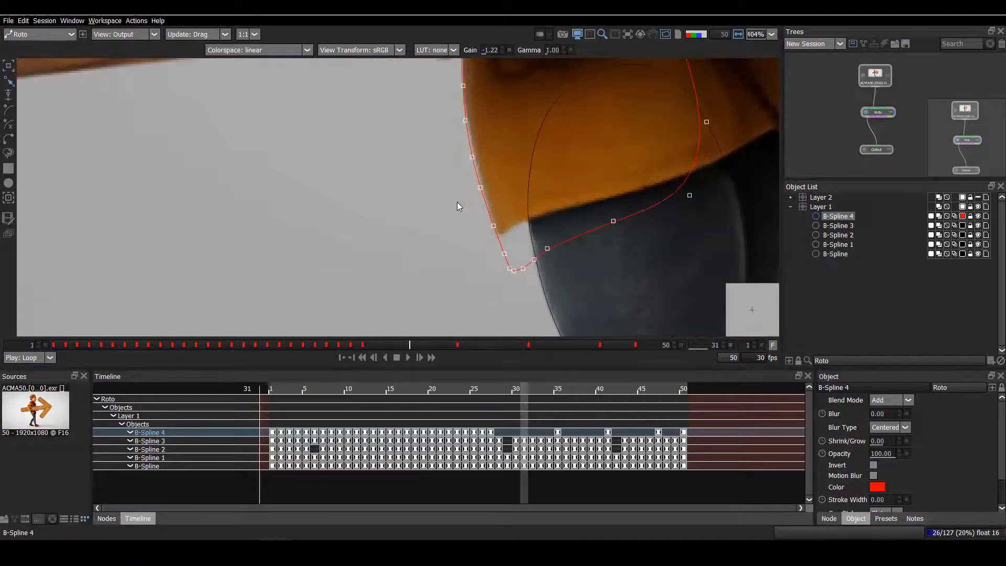
pyautogui.press('Left')
pyautogui.press('Left')
pyautogui.press('Left')
pyautogui.press('Left')
pyautogui.press('Left')
pyautogui.press('Left')
pyautogui.press('Left')
pyautogui.press('Left')
pyautogui.press('Left')
pyautogui.press('Left')
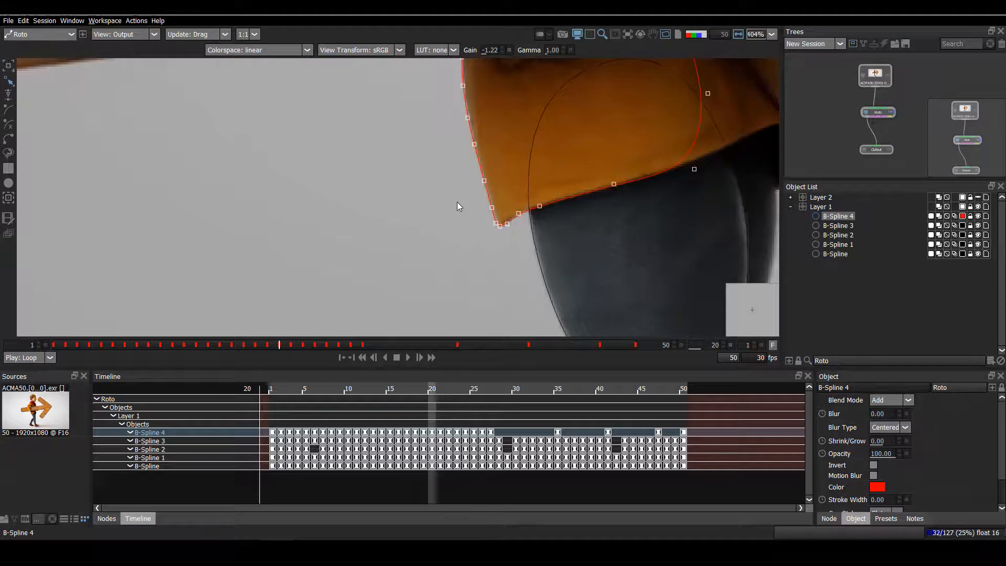
pyautogui.press('Left')
pyautogui.press('Left')
pyautogui.press('Left')
pyautogui.press('Left')
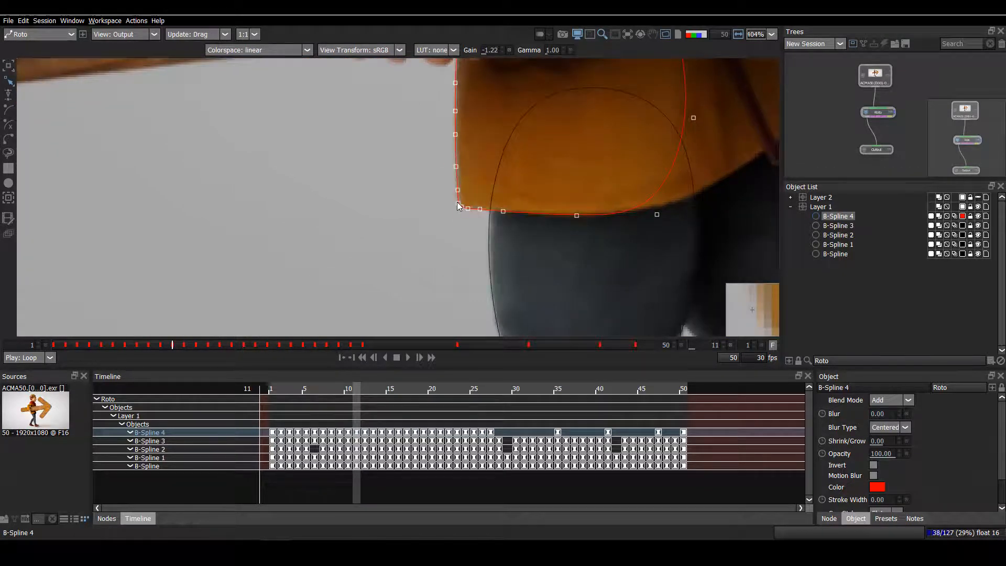
# Return to frame 35 and key the jacket shape with the points copied from frame 11, checking the front edge.
pyautogui.press('Right')
pyautogui.press('Right')
pyautogui.press('Right')
pyautogui.press('Right')
pyautogui.press('Right')
pyautogui.press('Right')
pyautogui.press('Right')
pyautogui.press('Right')
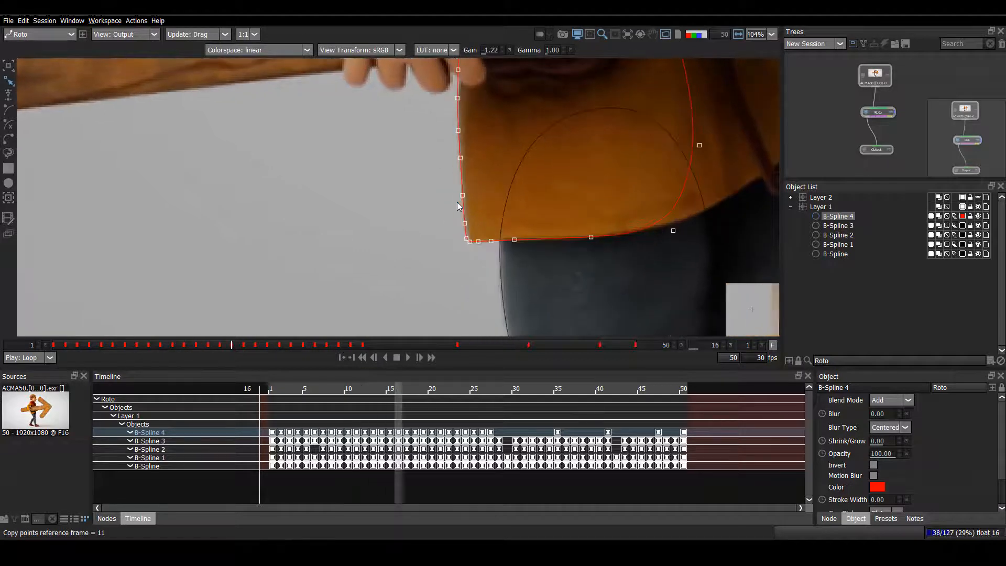
pyautogui.press('Right')
pyautogui.press('Right')
pyautogui.press('Right')
pyautogui.press('Right')
pyautogui.press('Right')
pyautogui.press('Right')
pyautogui.press('Right')
pyautogui.press('Right')
pyautogui.press('Right')
pyautogui.press('Right')
pyautogui.press('Right')
pyautogui.press('Right')
pyautogui.press('Right')
pyautogui.press('Right')
pyautogui.press('Right')
pyautogui.press('Right')
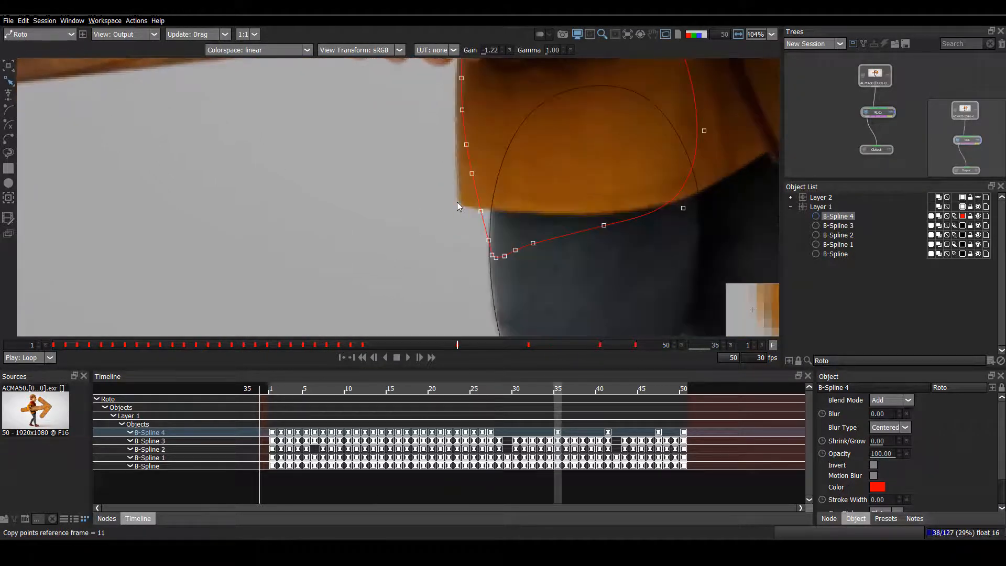
pyautogui.press('c')
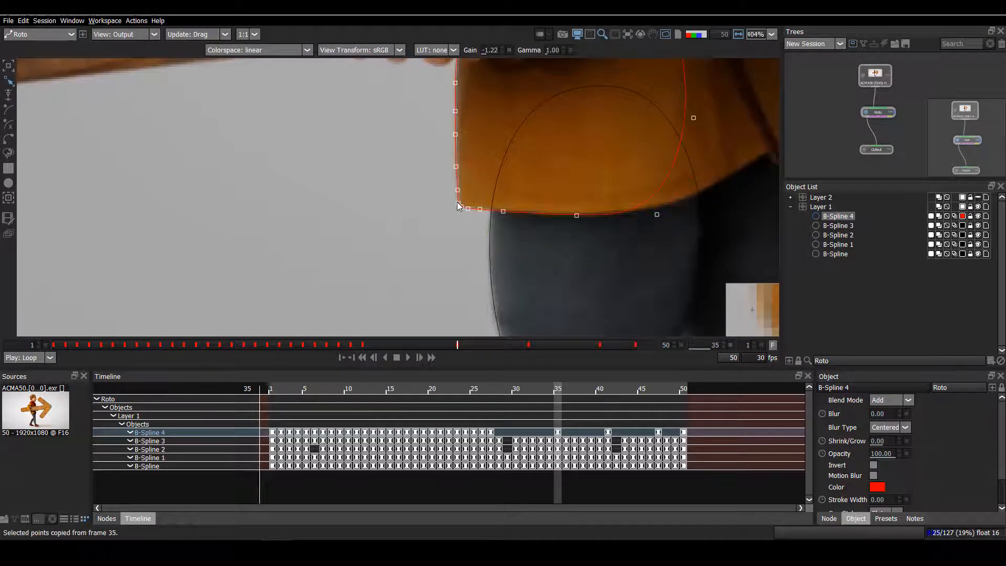
pyautogui.moveTo(480, 254); pyautogui.dragTo(508, 307)
pyautogui.moveTo(522, 191); pyautogui.dragTo(563, 163)
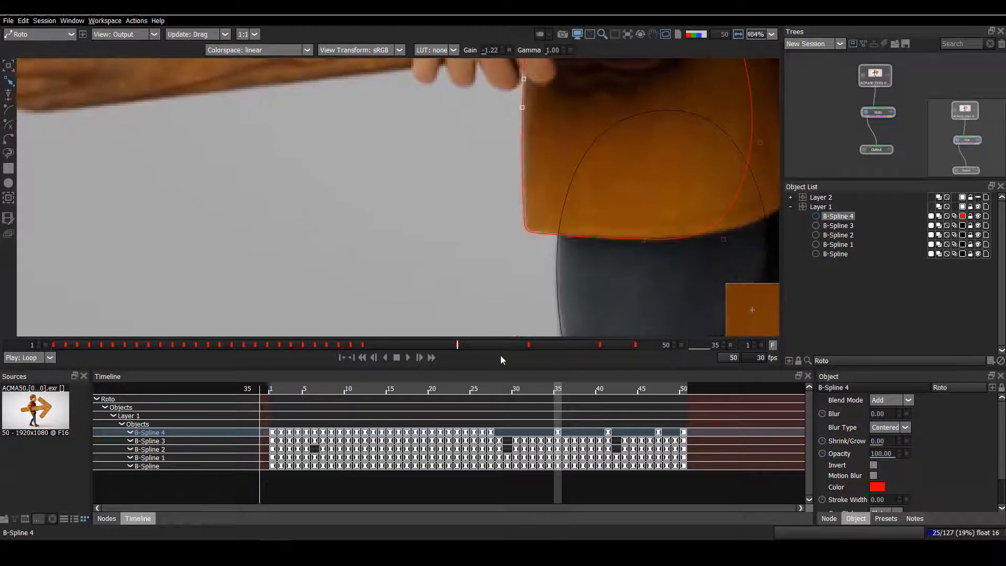
# From frame 31, step back to the matching jacket pose at frame 7 and set it as the copy-points reference frame.
pyautogui.click(411, 346)
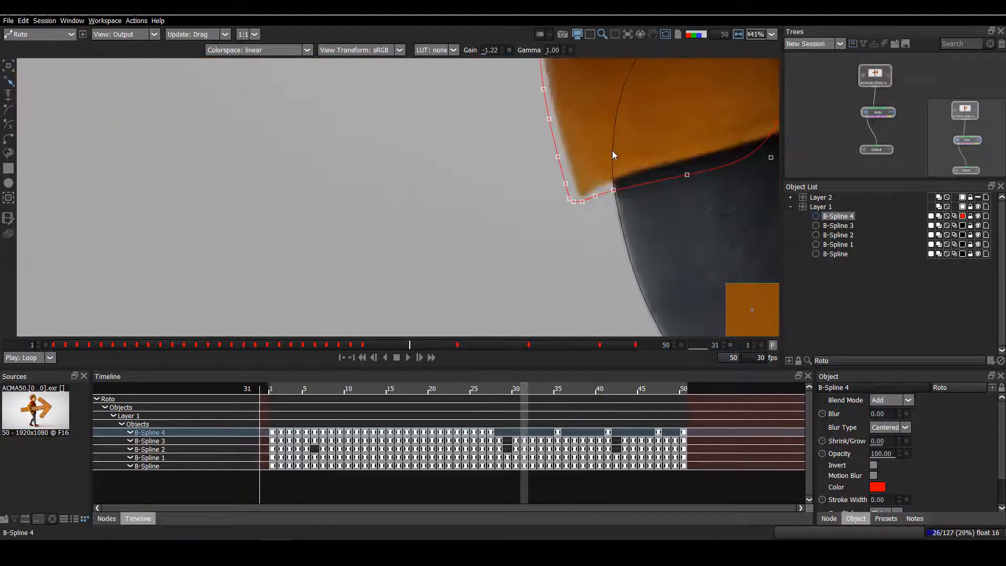
pyautogui.scroll(1, 577, 232)
pyautogui.click(576, 231)
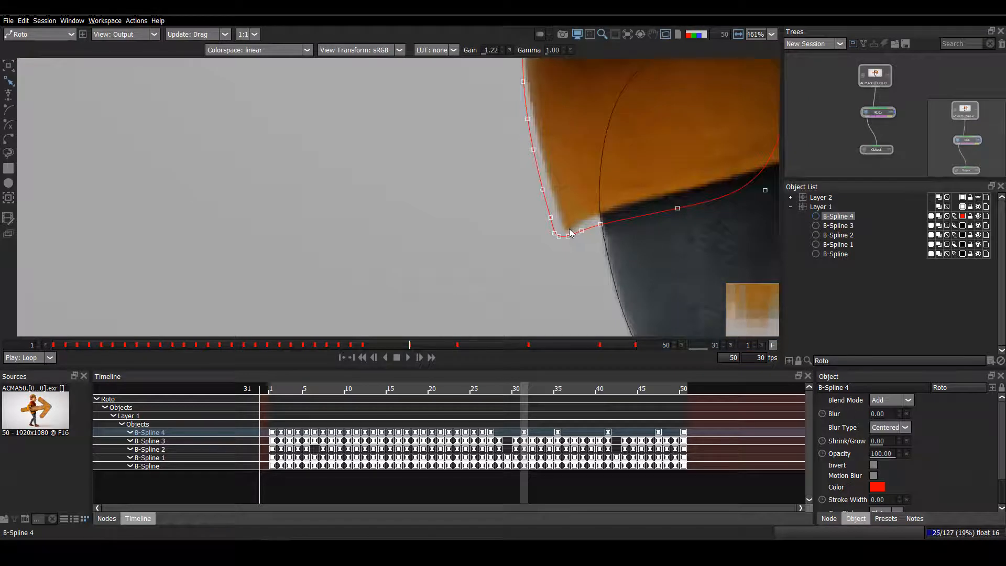
pyautogui.press('z')
pyautogui.press('z')
pyautogui.press('z')
pyautogui.press('z')
pyautogui.press('z')
pyautogui.press('z')
pyautogui.press('z')
pyautogui.press('z')
pyautogui.press('z')
pyautogui.press('z')
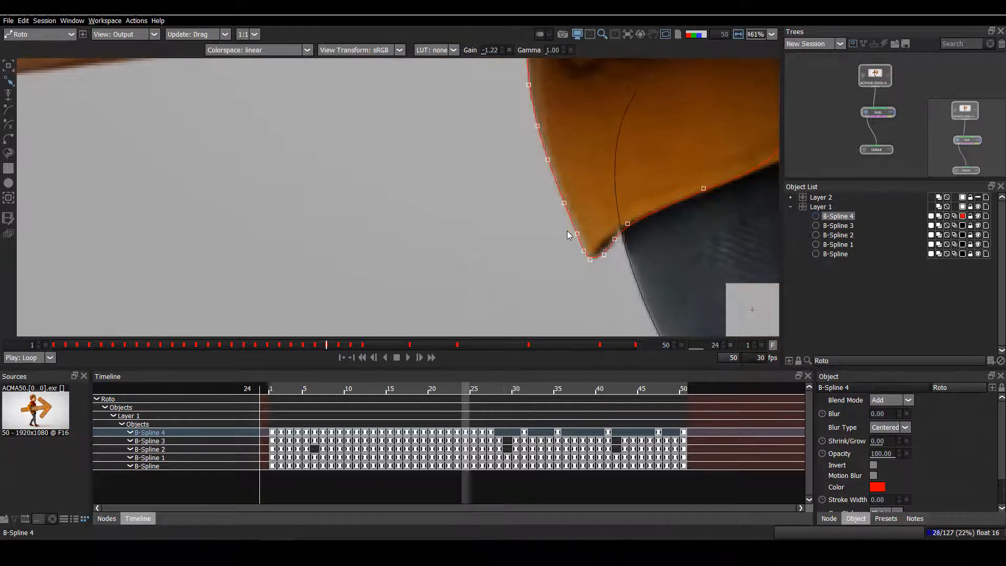
pyautogui.press('Left')
pyautogui.press('Left')
pyautogui.press('Left')
pyautogui.press('Left')
pyautogui.press('Left')
pyautogui.press('Left')
pyautogui.press('Left')
pyautogui.press('Left')
pyautogui.press('Left')
pyautogui.press('Left')
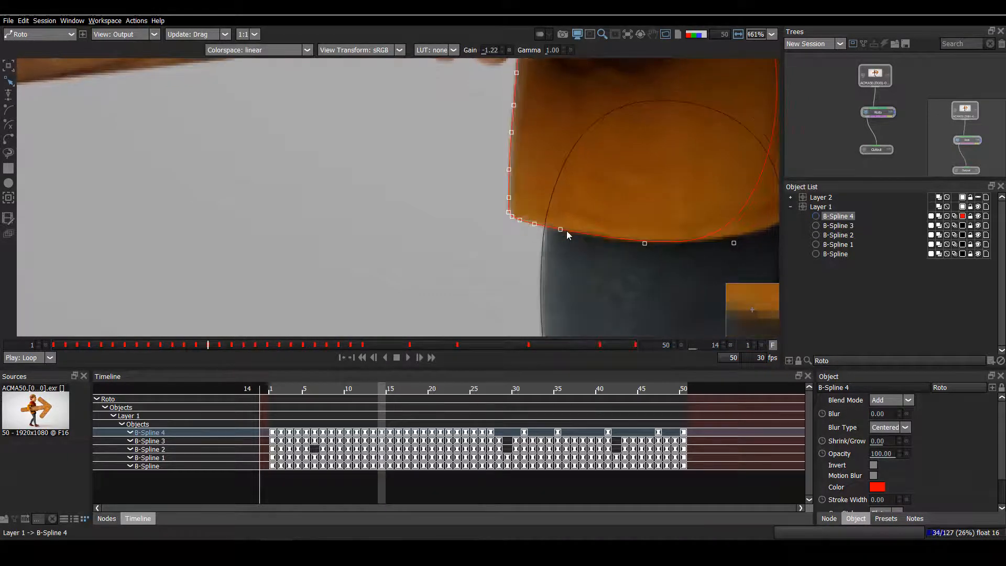
pyautogui.press('Left')
pyautogui.press('Left')
pyautogui.press('Left')
pyautogui.press('Left')
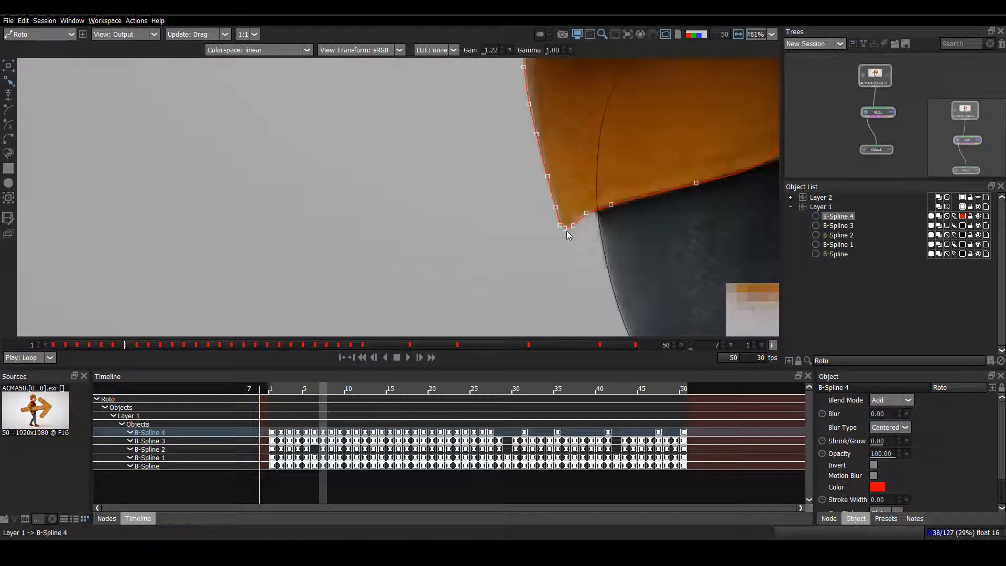
# Return to frame 31 and key the jacket shape with the points copied from frame 7.
pyautogui.press('Right')
pyautogui.press('Right')
pyautogui.press('Right')
pyautogui.press('Right')
pyautogui.press('Right')
pyautogui.press('Right')
pyautogui.press('Right')
pyautogui.press('Right')
pyautogui.press('Right')
pyautogui.press('Right')
pyautogui.press('Right')
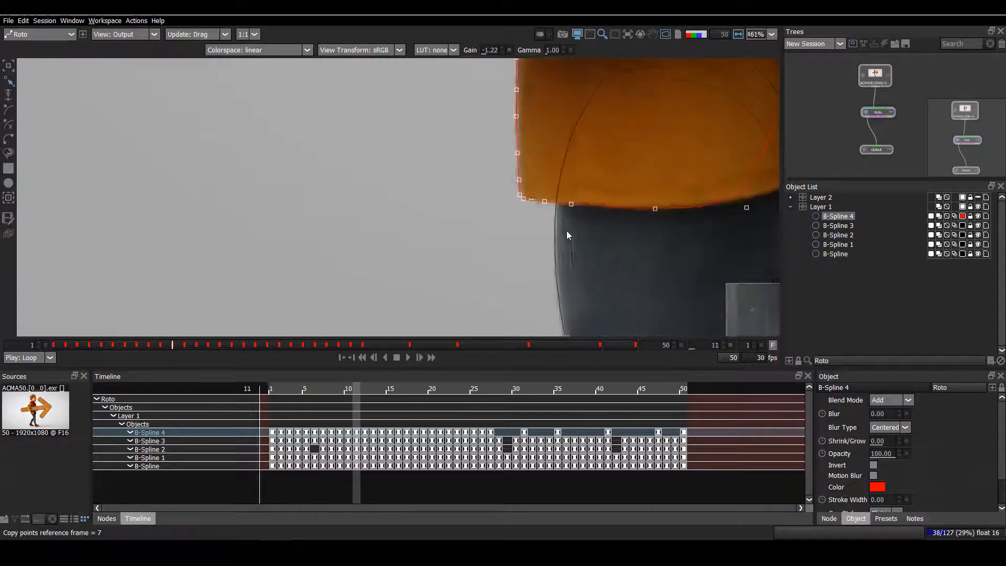
pyautogui.press('Right')
pyautogui.press('Right')
pyautogui.press('Right')
pyautogui.press('Right')
pyautogui.press('Right')
pyautogui.press('Right')
pyautogui.press('Right')
pyautogui.press('Right')
pyautogui.press('Right')
pyautogui.press('Right')
pyautogui.press('Right')
pyautogui.press('Right')
pyautogui.press('Right')
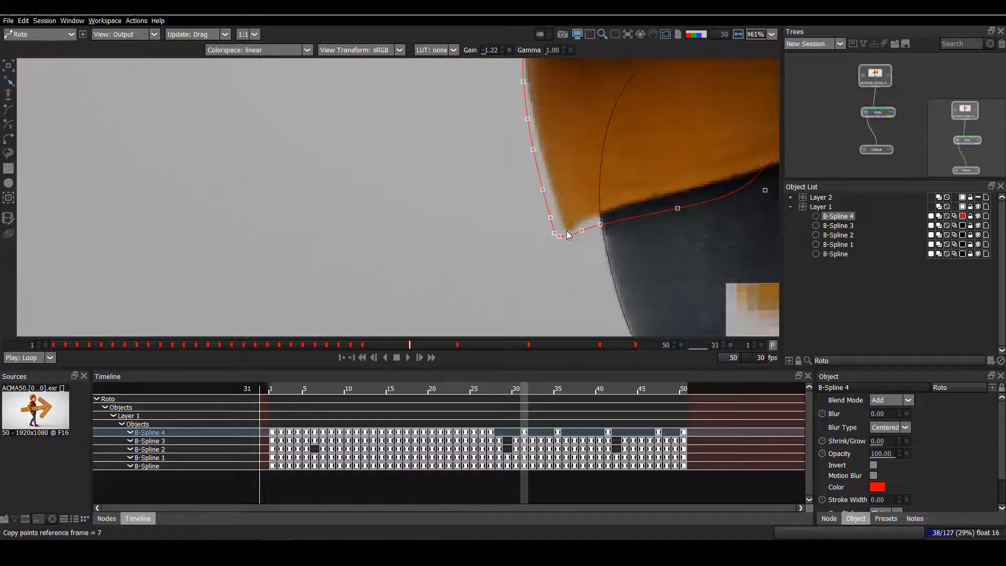
pyautogui.hotkey('ctrl', 'v')
# Select the hem points beside the jacket's front corner at frame 31 and adjust them to the jacket's edge.
pyautogui.moveTo(641, 137); pyautogui.dragTo(518, 206)
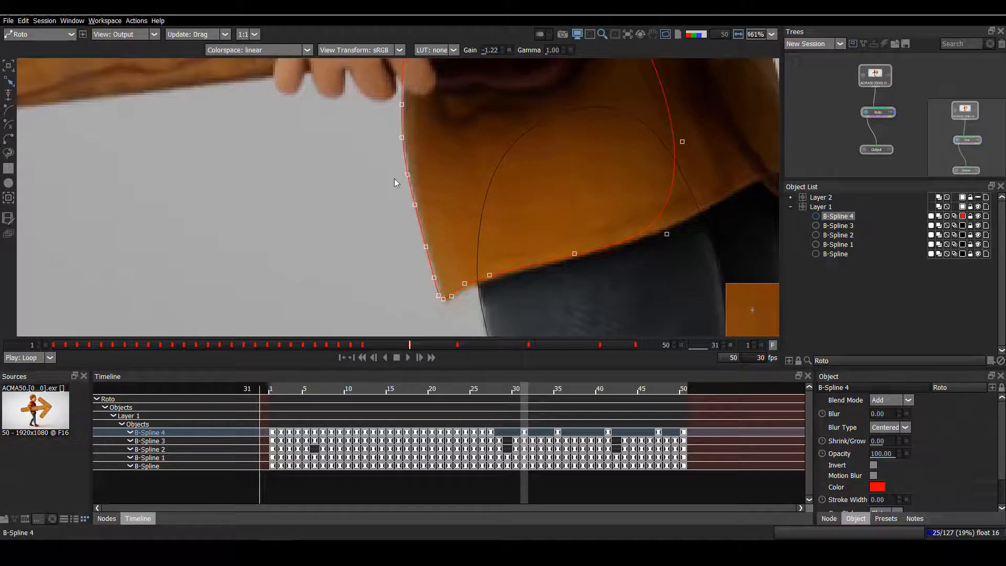
pyautogui.moveTo(394, 178); pyautogui.dragTo(420, 95)
pyautogui.moveTo(431, 222); pyautogui.dragTo(405, 170)
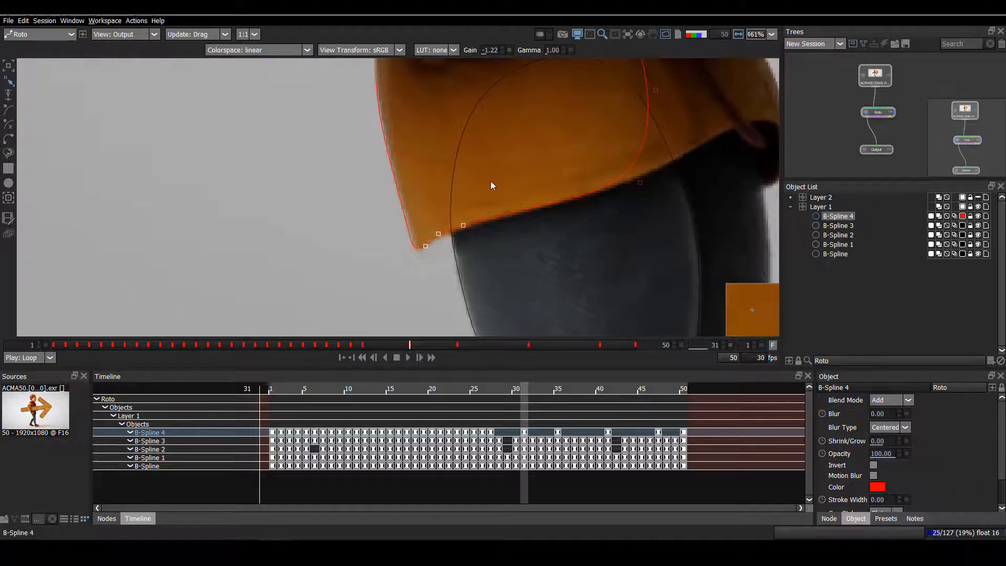
pyautogui.moveTo(548, 173); pyautogui.dragTo(436, 211)
# Select all jacket points at frame 29, step back to about frame 4 for a matching pose and reuse it to key frame 29.
pyautogui.press('z')
pyautogui.press('z')
pyautogui.hotkey('ctrl', 'a')
pyautogui.scroll(-2, 444, 234)
pyautogui.scroll(1, 436, 211)
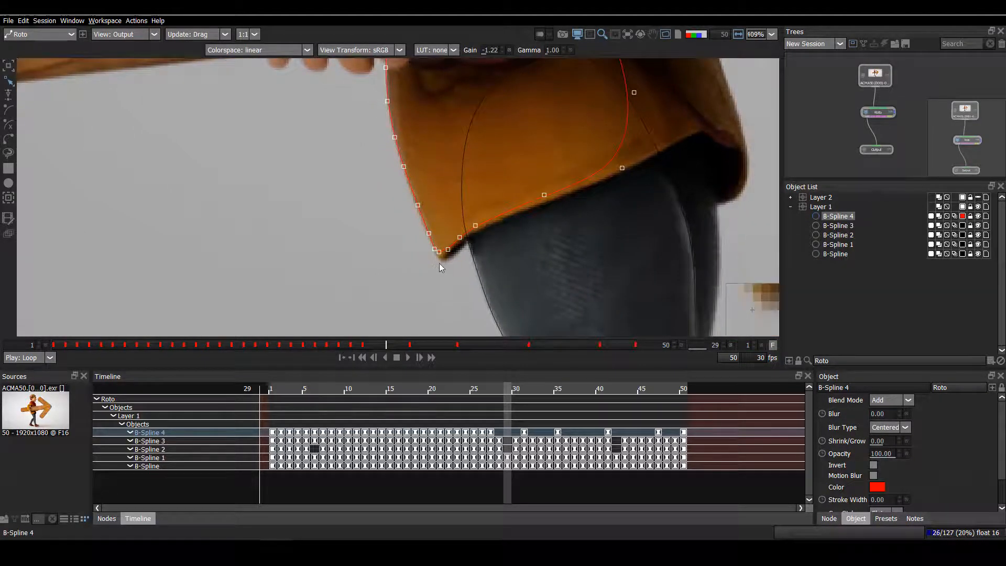
pyautogui.press('Left')
pyautogui.press('Left')
pyautogui.press('Left')
pyautogui.press('Left')
pyautogui.press('Left')
pyautogui.press('Left')
pyautogui.press('Left')
pyautogui.press('Left')
pyautogui.press('Left')
pyautogui.press('Left')
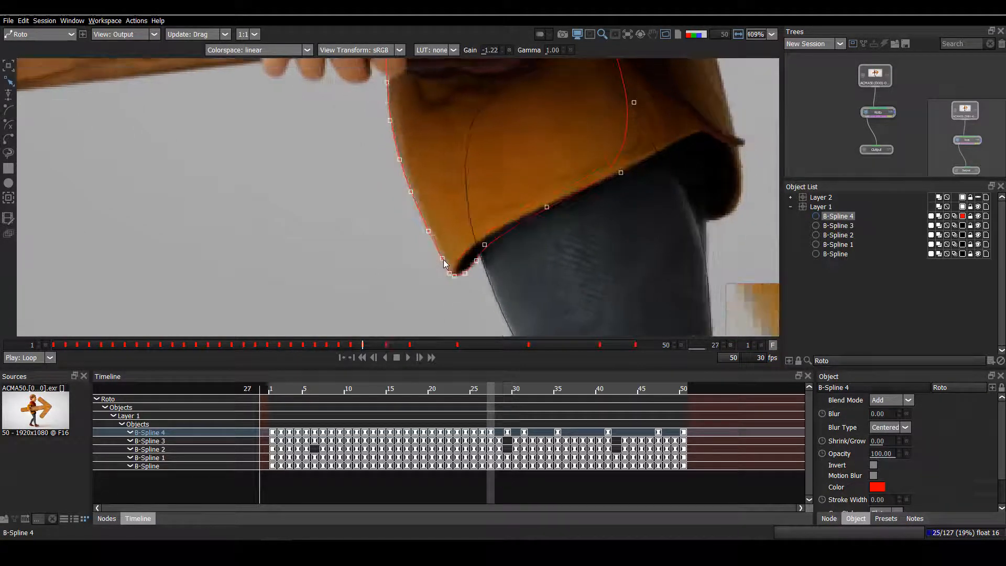
pyautogui.press('Left')
pyautogui.press('Left')
pyautogui.press('Left')
pyautogui.press('Left')
pyautogui.press('Left')
pyautogui.press('Left')
pyautogui.press('Left')
pyautogui.press('Left')
pyautogui.press('Left')
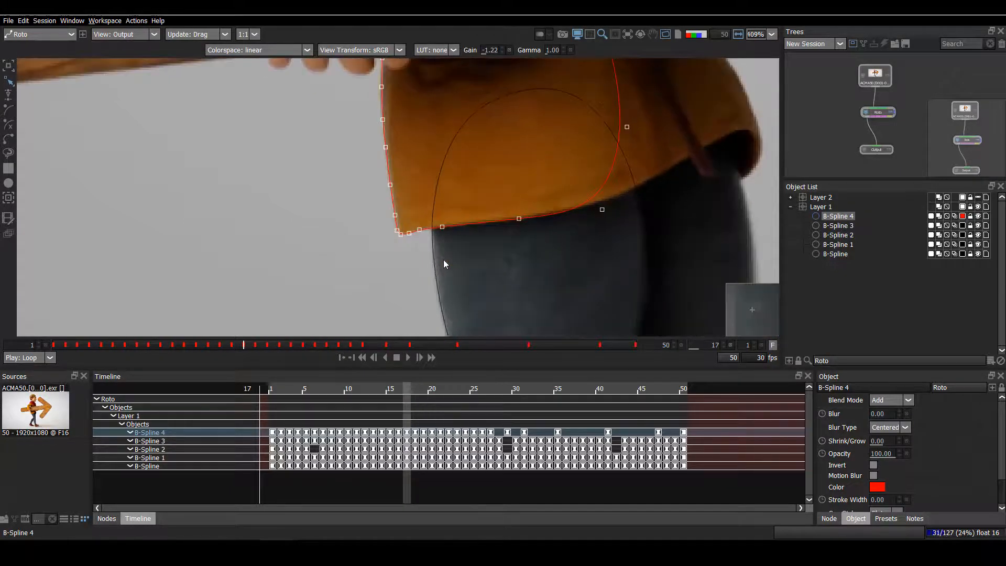
pyautogui.press('Left')
pyautogui.press('Left')
pyautogui.press('Left')
pyautogui.press('Left')
pyautogui.press('Left')
pyautogui.press('Left')
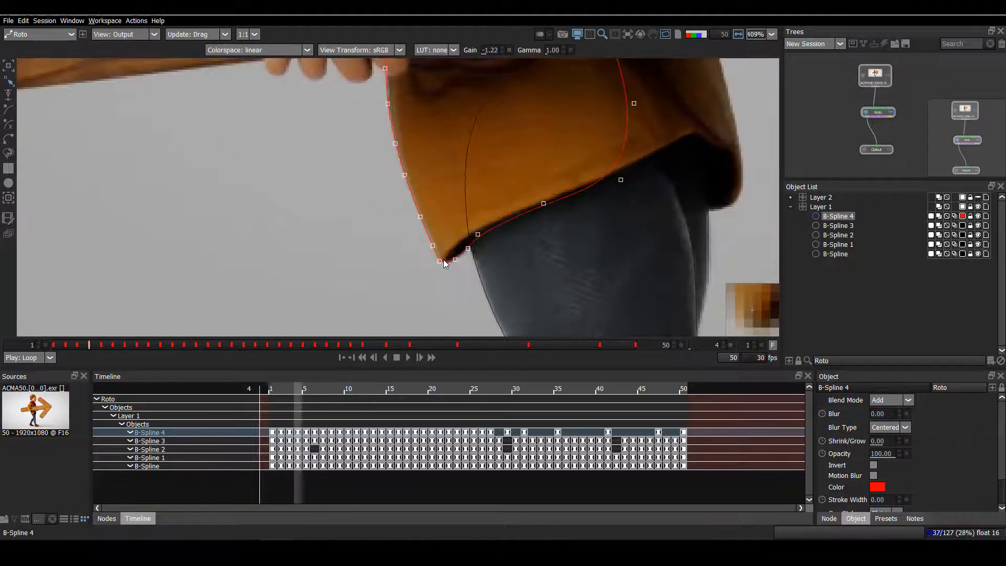
pyautogui.moveTo(410, 346); pyautogui.dragTo(386, 346)
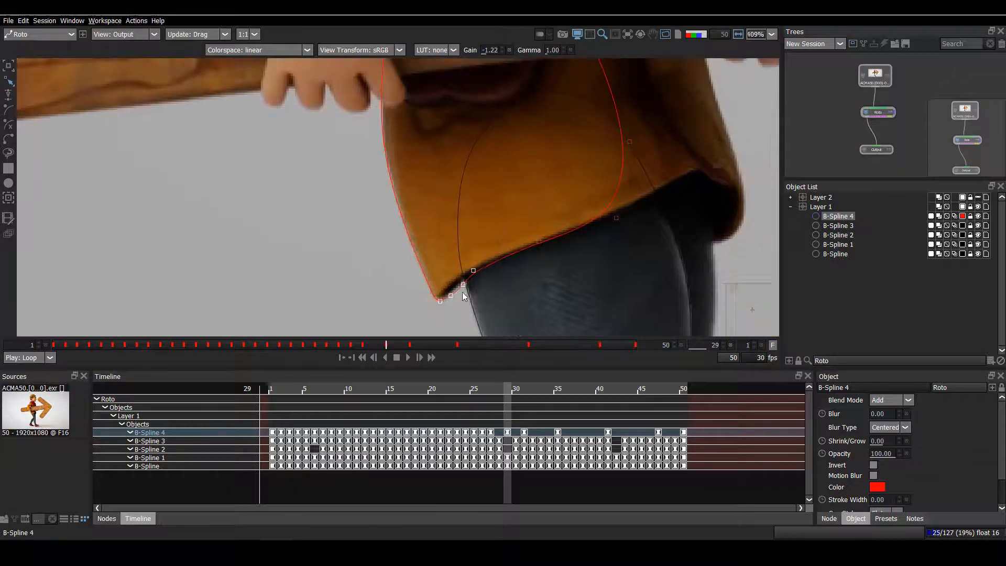
# Refine the hem points at the jacket's front corner around frame 29 and key the neighbouring frames 28 and 30.
pyautogui.press('z')
pyautogui.moveTo(492, 256); pyautogui.dragTo(447, 310)
pyautogui.press('x')
pyautogui.press('x')
pyautogui.moveTo(471, 273); pyautogui.dragTo(450, 253)
pyautogui.press('x')
pyautogui.press('x')
# Select the jacket's lower points at frame 32 and shift them together to match the front edge and hem.
pyautogui.hotkey('ctrl', 'a')
pyautogui.moveTo(388, 231); pyautogui.dragTo(390, 229)
pyautogui.scroll(3, 391, 228)
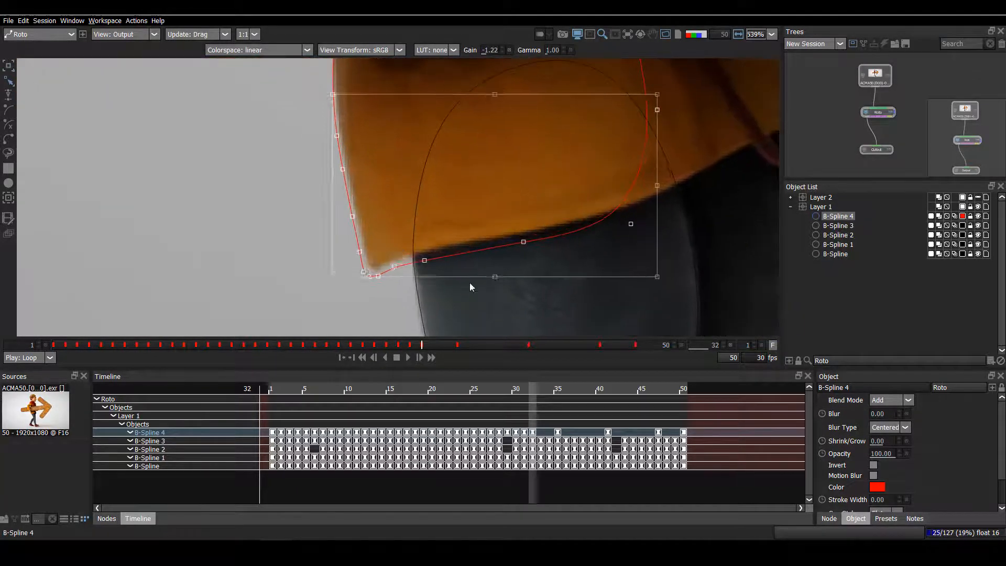
pyautogui.moveTo(313, 185); pyautogui.dragTo(313, 203)
# Advance to frame 33 and shift the jacket's front edge and hem points onto the jacket's outline.
pyautogui.press('Right')
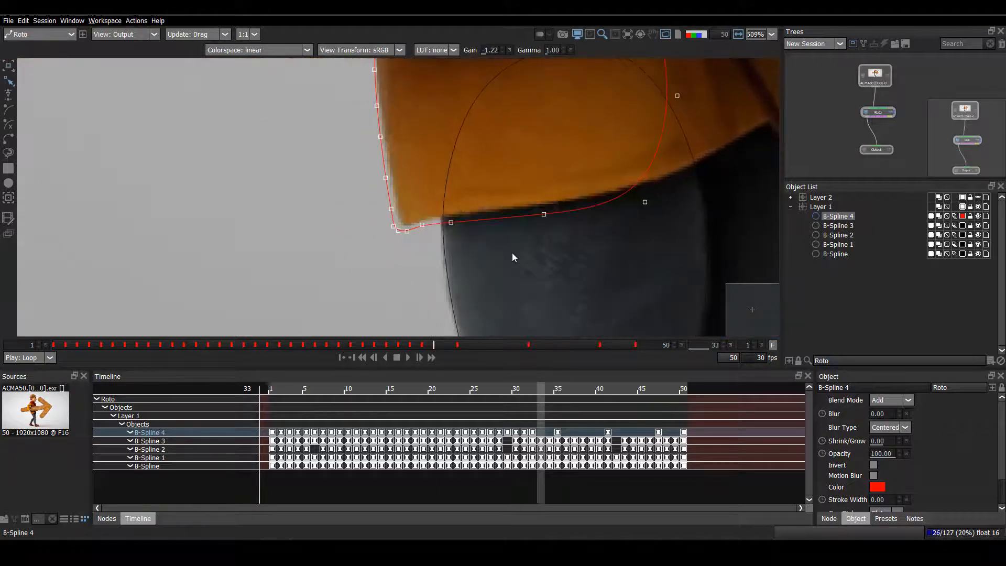
pyautogui.scroll(-1, 355, 262)
pyautogui.scroll(1, 361, 260)
pyautogui.moveTo(421, 231); pyautogui.dragTo(386, 247)
pyautogui.click(468, 295)
# Advance to frame 34 and transform the jacket's lower points to fit the front corner and hem.
pyautogui.press('Right')
pyautogui.scroll(1, 498, 150)
pyautogui.click(375, 231)
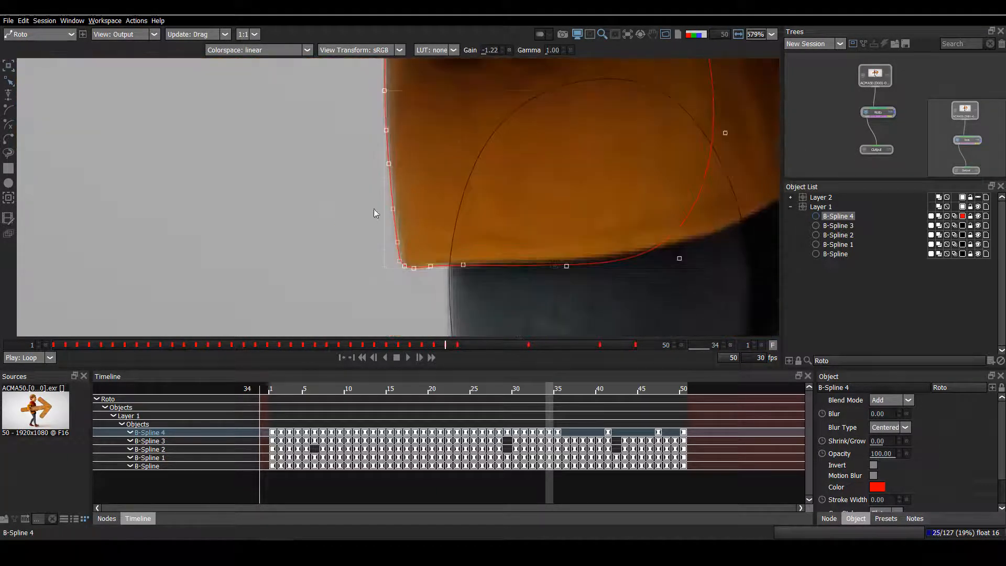
# Advance to frame 36, show the foreground view, and transform the jacket's lower points to fit the front edge and hem.
pyautogui.press('Right')
pyautogui.press('Right')
pyautogui.scroll(-2, 463, 272)
pyautogui.press('t')
pyautogui.press('1')
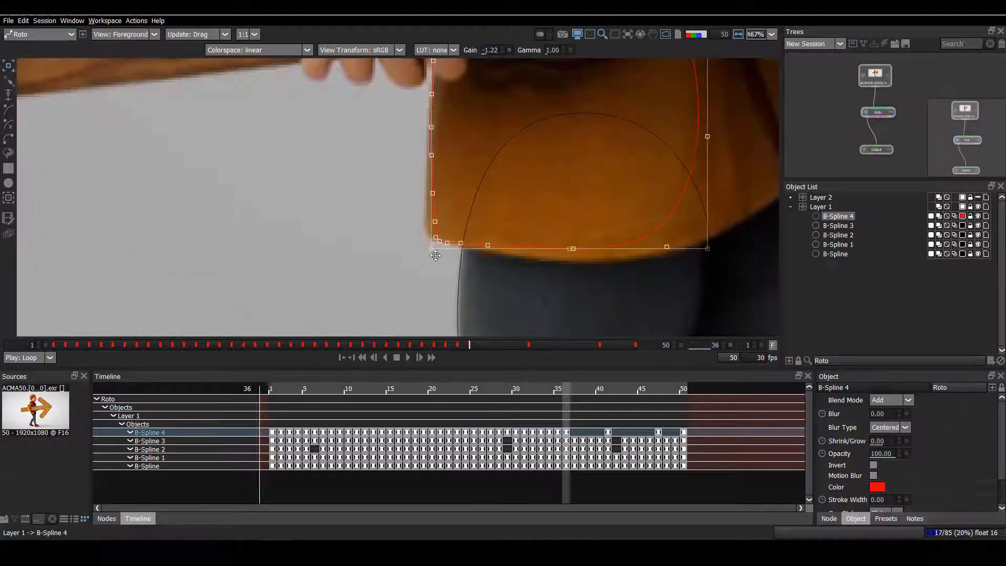
pyautogui.moveTo(431, 250); pyautogui.dragTo(425, 254)
pyautogui.click(707, 263)
pyautogui.press('r')
pyautogui.moveTo(468, 104); pyautogui.dragTo(474, 235)
pyautogui.scroll(1, 495, 196)
pyautogui.moveTo(495, 200); pyautogui.dragTo(503, 124)
# Advance to frame 38 and fit the jacket's lower points to the front corner and curved hem.
pyautogui.press('Right')
pyautogui.press('Right')
pyautogui.scroll(-3, 557, 230)
pyautogui.press('t')
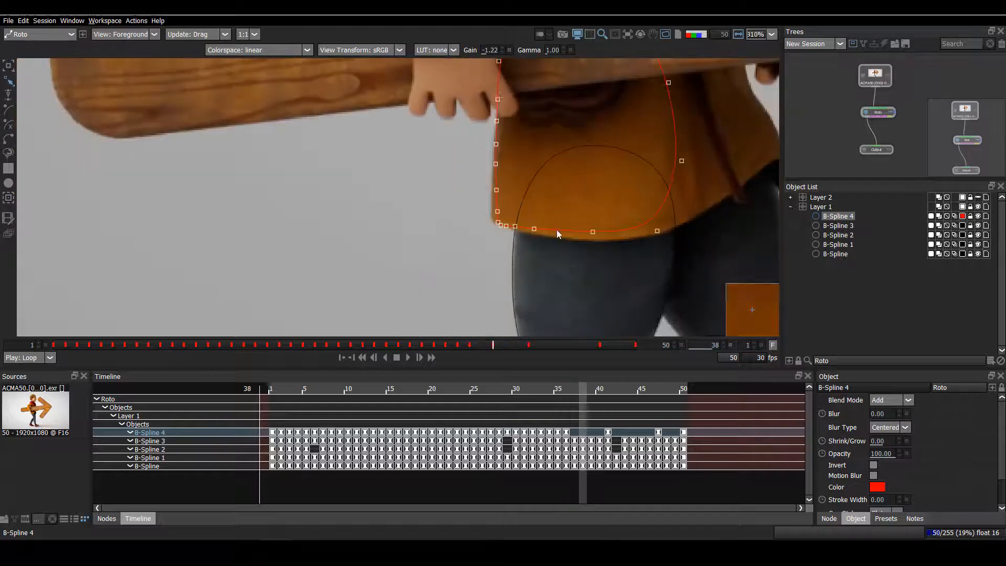
pyautogui.scroll(3, 496, 228)
pyautogui.moveTo(495, 228); pyautogui.dragTo(436, 206)
pyautogui.moveTo(702, 220); pyautogui.dragTo(699, 235)
pyautogui.press('r')
pyautogui.scroll(2, 526, 241)
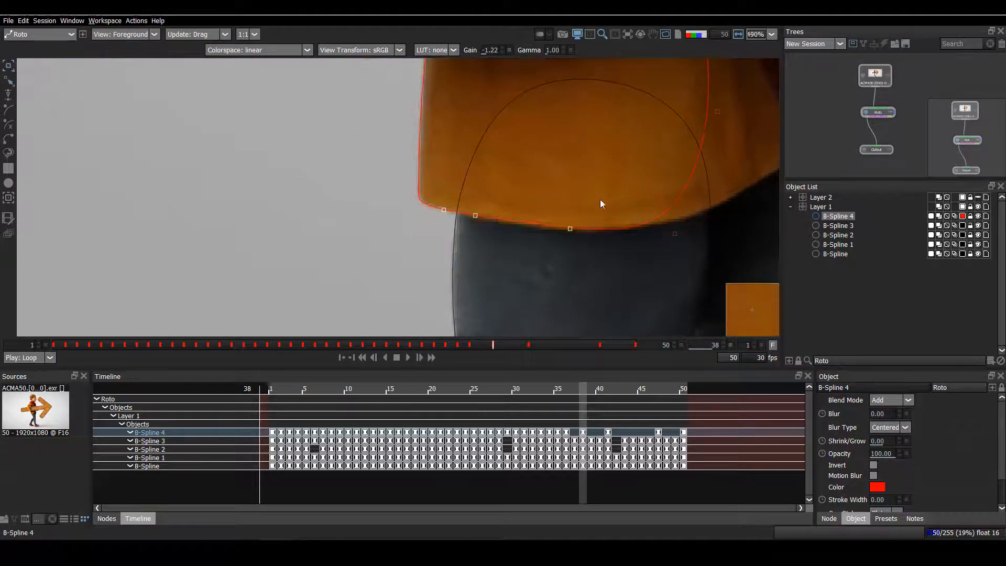
pyautogui.scroll(-1, 482, 184)
pyautogui.moveTo(488, 128); pyautogui.dragTo(457, 205)
pyautogui.scroll(-3, 481, 186)
# Check frame 37, and at frame 40 adjust the jacket's front corner and hem points to the outline.
pyautogui.press('Left')
pyautogui.press('Right')
pyautogui.press('Right')
pyautogui.press('Right')
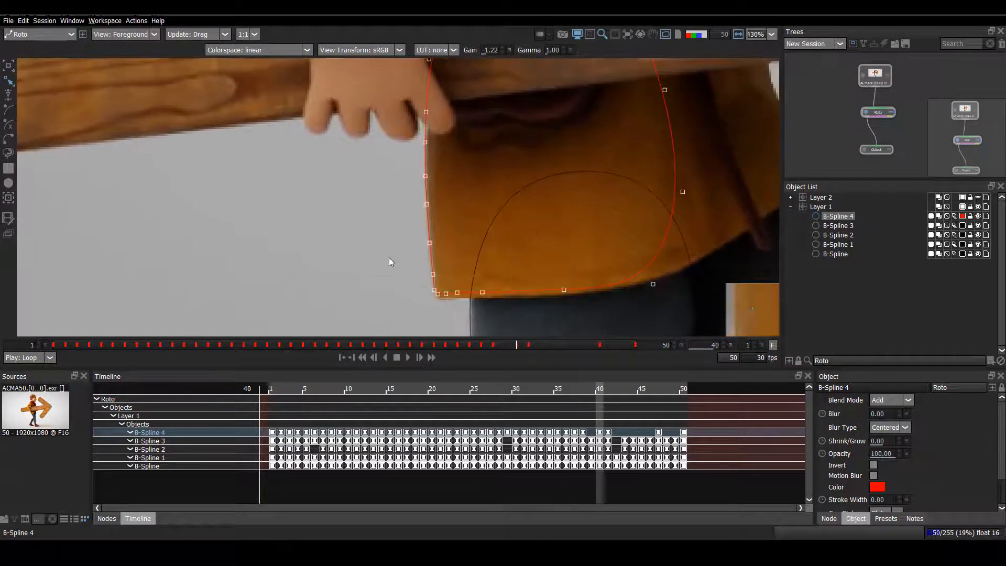
pyautogui.moveTo(422, 298); pyautogui.dragTo(426, 303)
pyautogui.moveTo(548, 262); pyautogui.dragTo(556, 243)
# Check frame 39, fit the jacket's lower points at frame 43, and refine the hem at frame 42.
pyautogui.press('Left')
pyautogui.press('Right')
pyautogui.press('Right')
pyautogui.press('Right')
pyautogui.press('Right')
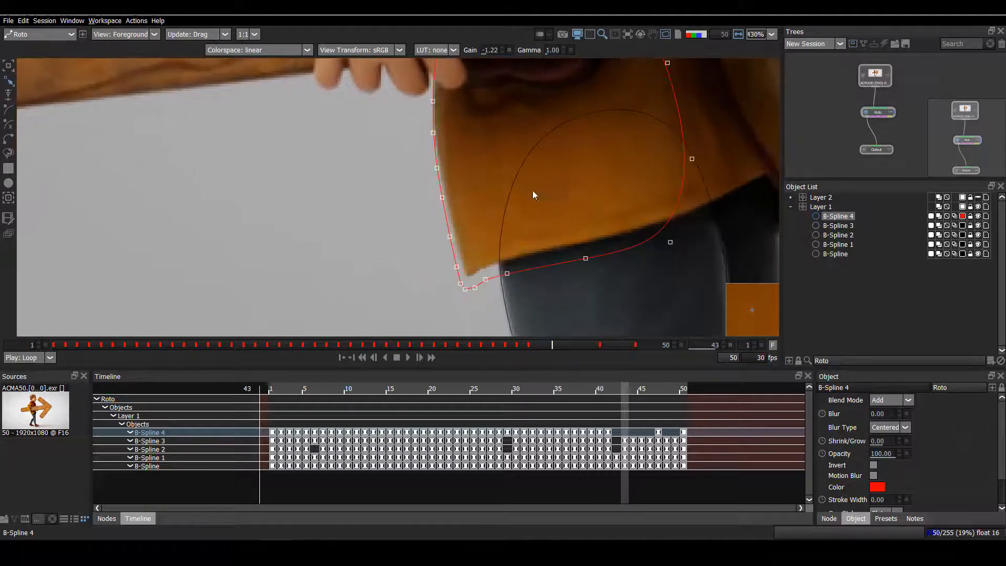
pyautogui.scroll(2, 533, 237)
pyautogui.press('t')
pyautogui.moveTo(564, 291); pyautogui.dragTo(533, 264)
pyautogui.press('r')
pyautogui.press('Left')
pyautogui.moveTo(573, 223); pyautogui.dragTo(571, 210)
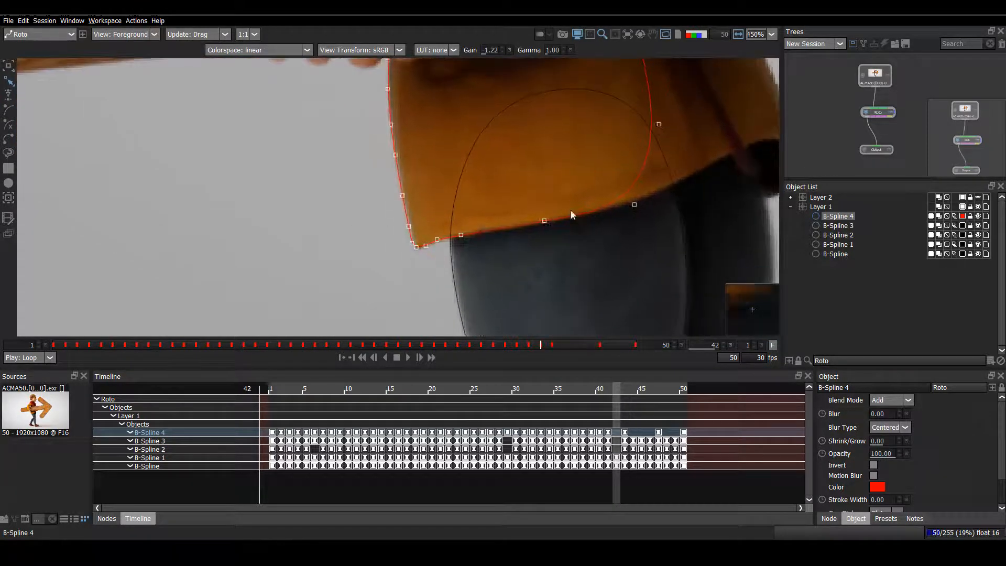
# Advance to frame 45, adjust the jacket's front edge and hem points, and check frame 44.
pyautogui.press('Right')
pyautogui.press('Right')
pyautogui.press('Right')
pyautogui.moveTo(525, 270); pyautogui.dragTo(524, 258)
pyautogui.click(420, 297)
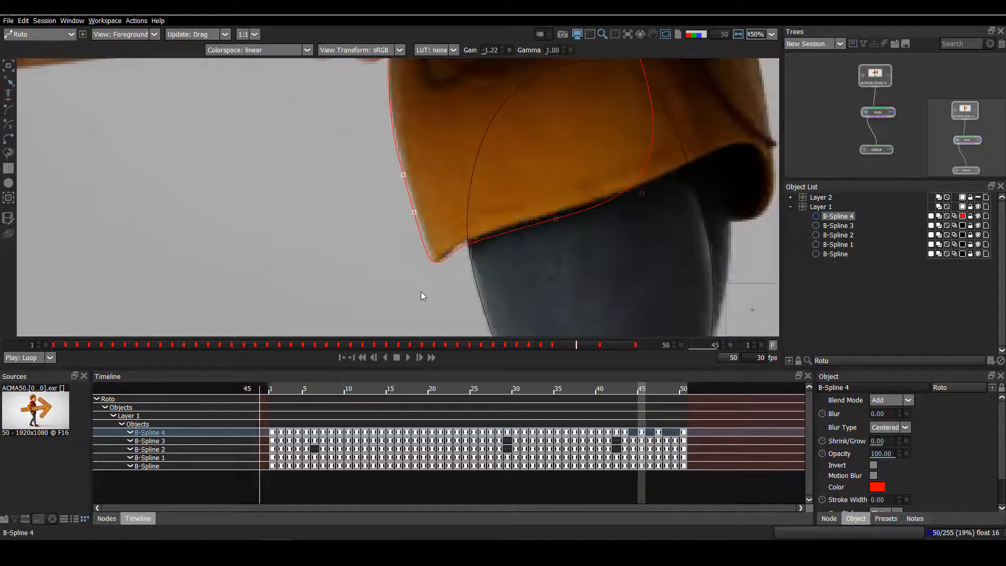
pyautogui.press('Left')
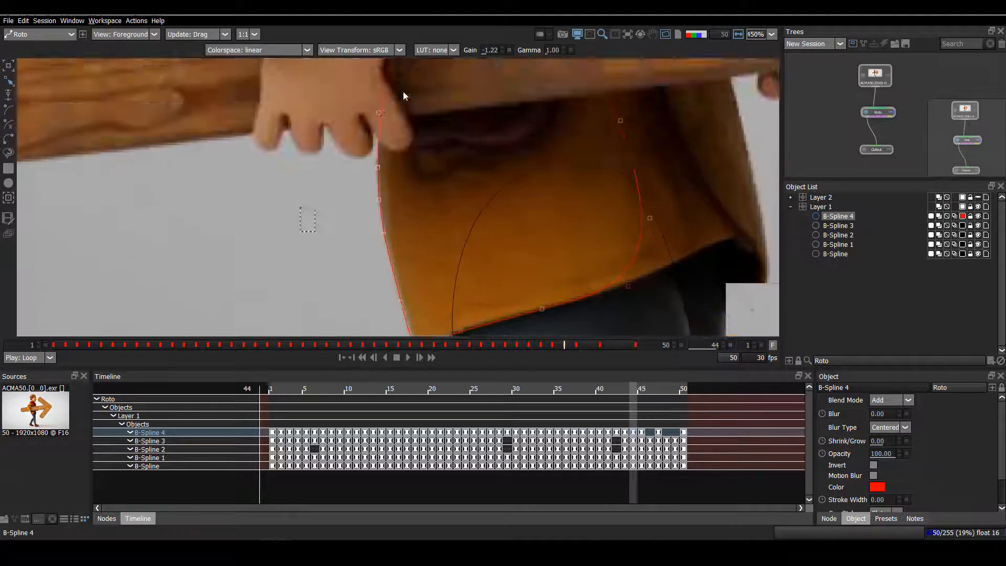
# Adjust the jacket's edge points at frame 46 and refine the front corner points at frame 49.
pyautogui.press('Right')
pyautogui.press('Right')
pyautogui.moveTo(439, 233); pyautogui.dragTo(441, 246)
pyautogui.press('Right')
pyautogui.press('Right')
pyautogui.press('Right')
pyautogui.scroll(-1, 658, 191)
pyautogui.moveTo(501, 281); pyautogui.dragTo(510, 297)
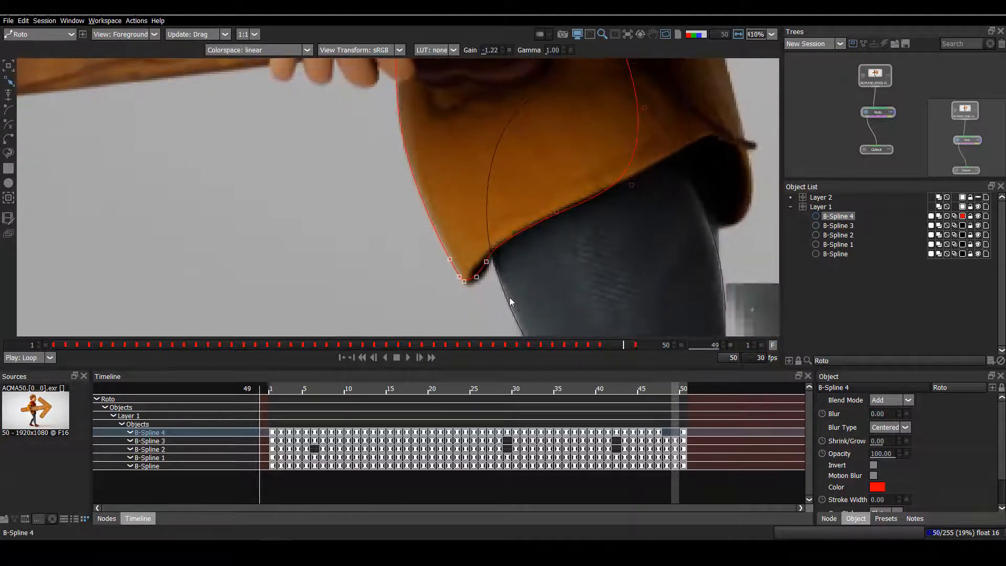
pyautogui.moveTo(522, 264); pyautogui.dragTo(462, 313)
pyautogui.press('Left')
# Deselect the jacket shape and play back the shot to examine all splines against the walking character.
pyautogui.scroll(-2, 561, 290)
pyautogui.scroll(-12, 587, 237)
pyautogui.click(474, 187)
pyautogui.press('l')
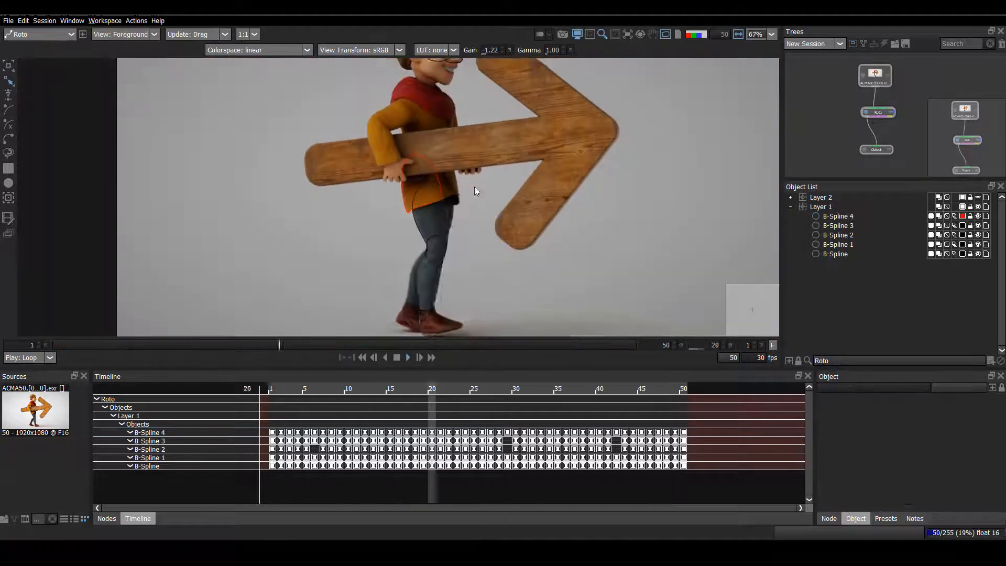
pyautogui.hotkey('shift', 't')
pyautogui.press('2')
pyautogui.moveTo(475, 207); pyautogui.dragTo(401, 216)
pyautogui.scroll(1, 426, 227)
pyautogui.press('1')
pyautogui.scroll(-1, 416, 222)
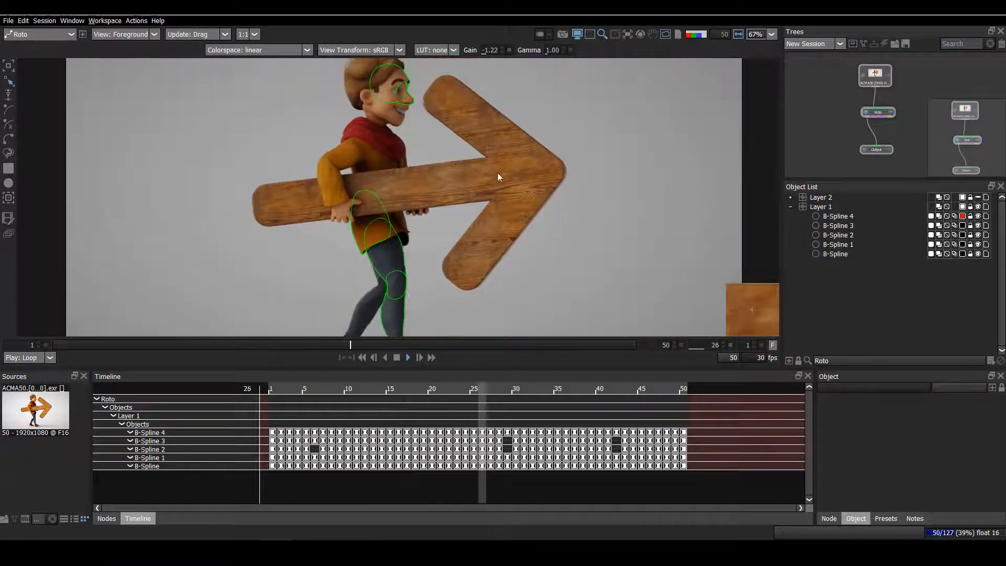
pyautogui.scroll(-2, 443, 164)
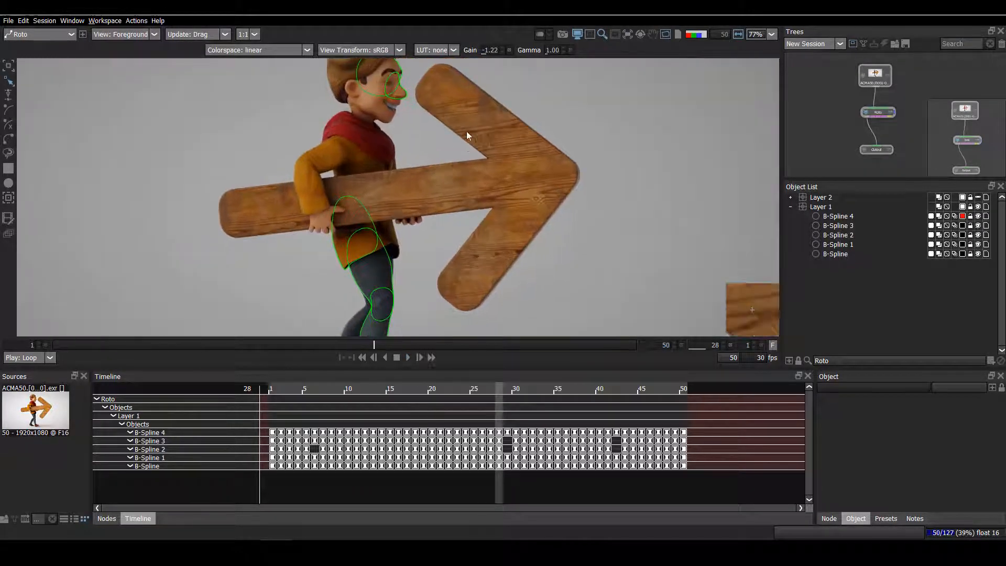